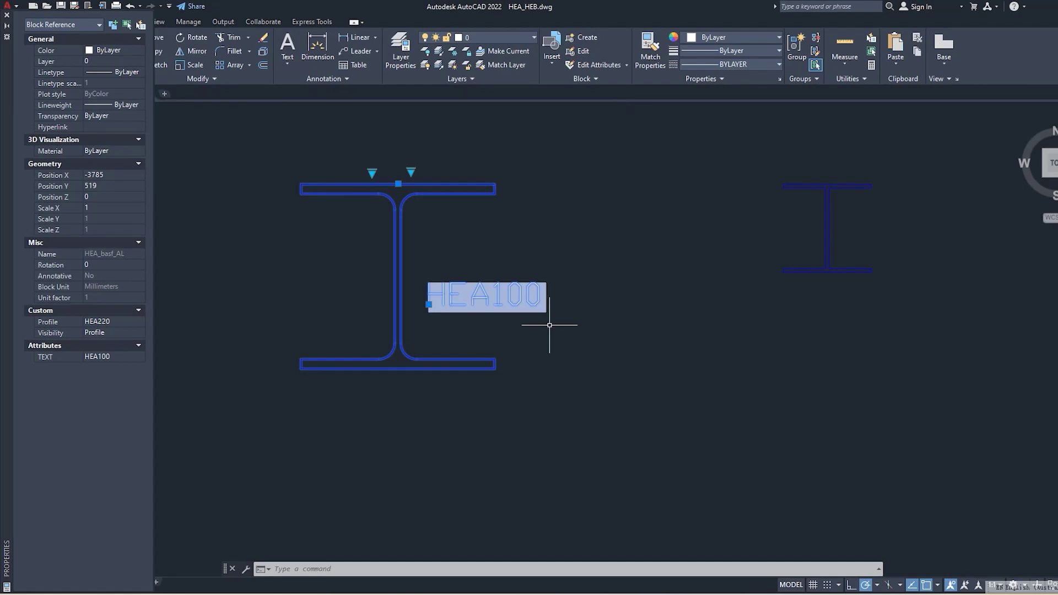
# Switch the test beam to the HEA180 profile and regenerate so its label reads HEA180.
pyautogui.moveTo(516, 223); pyautogui.dragTo(532, 227, button='middle')
pyautogui.scroll(-4, 537, 228)
pyautogui.press('Escape')
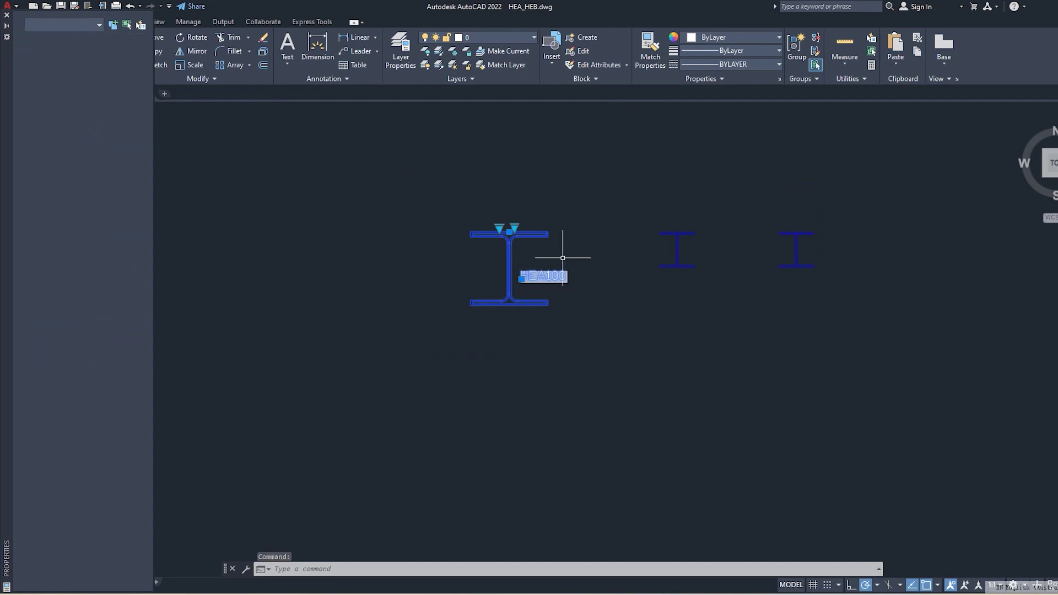
pyautogui.scroll(4, 541, 235)
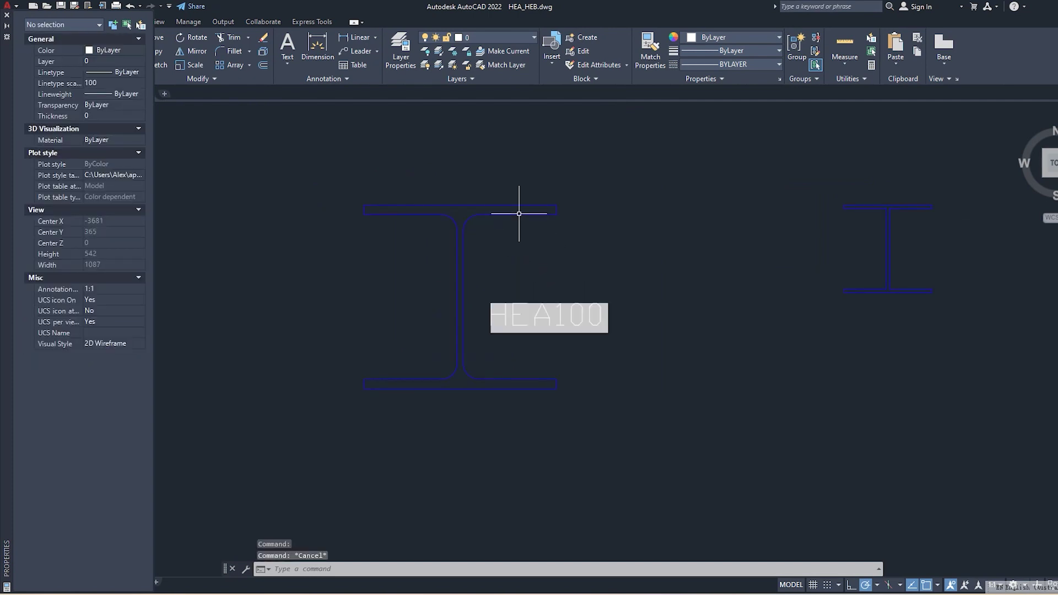
pyautogui.click(513, 212)
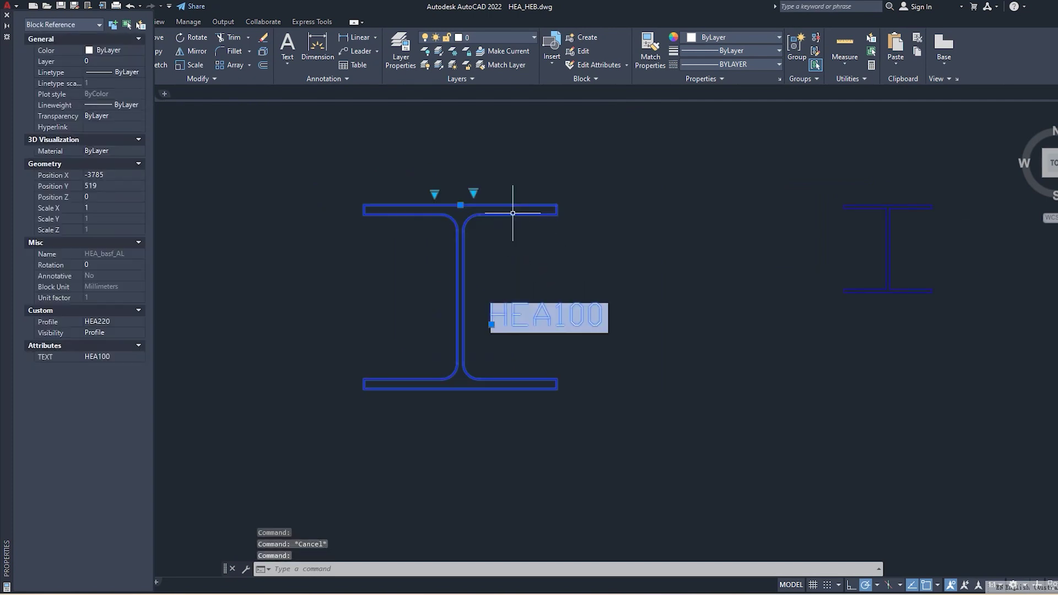
pyautogui.click(474, 192)
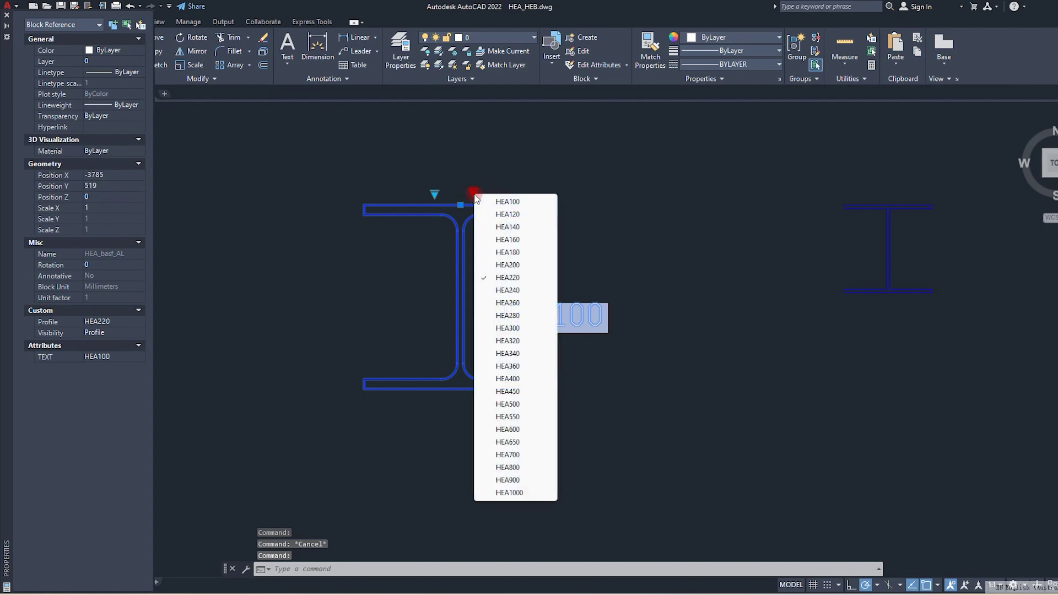
pyautogui.click(508, 252)
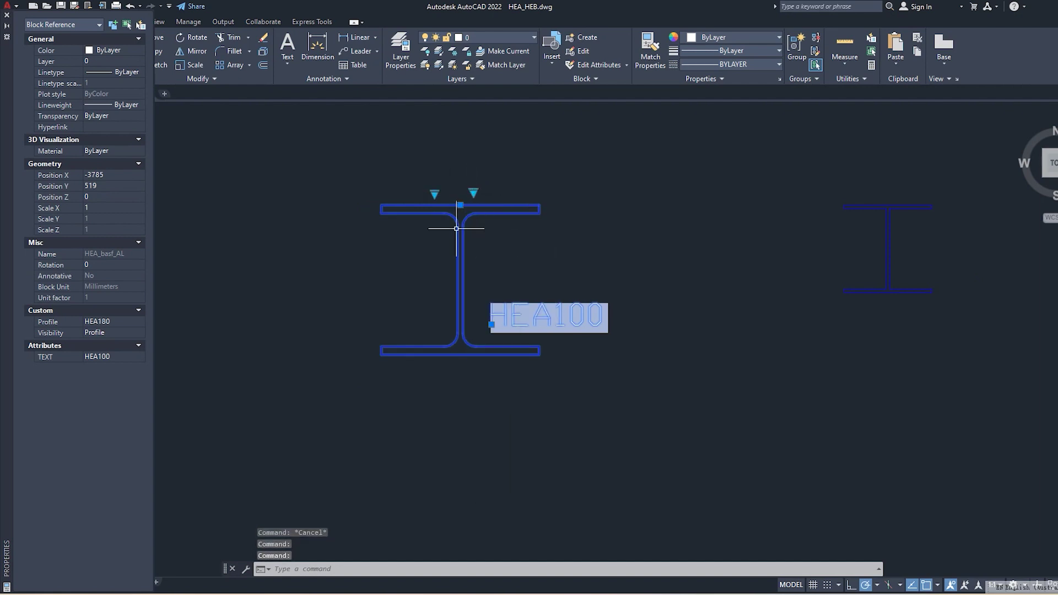
pyautogui.write('regen')
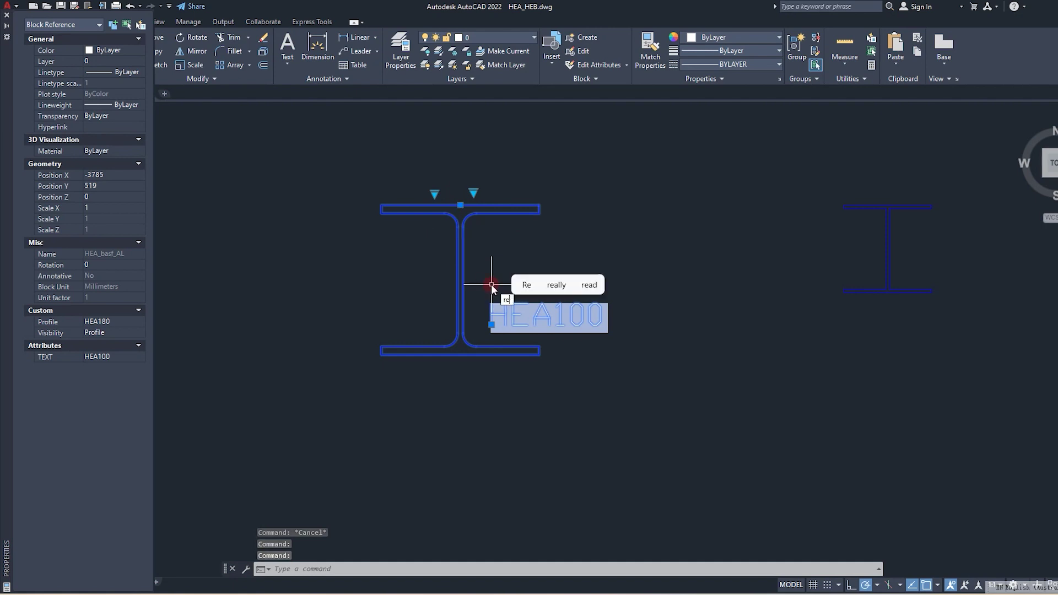
pyautogui.press('Return')
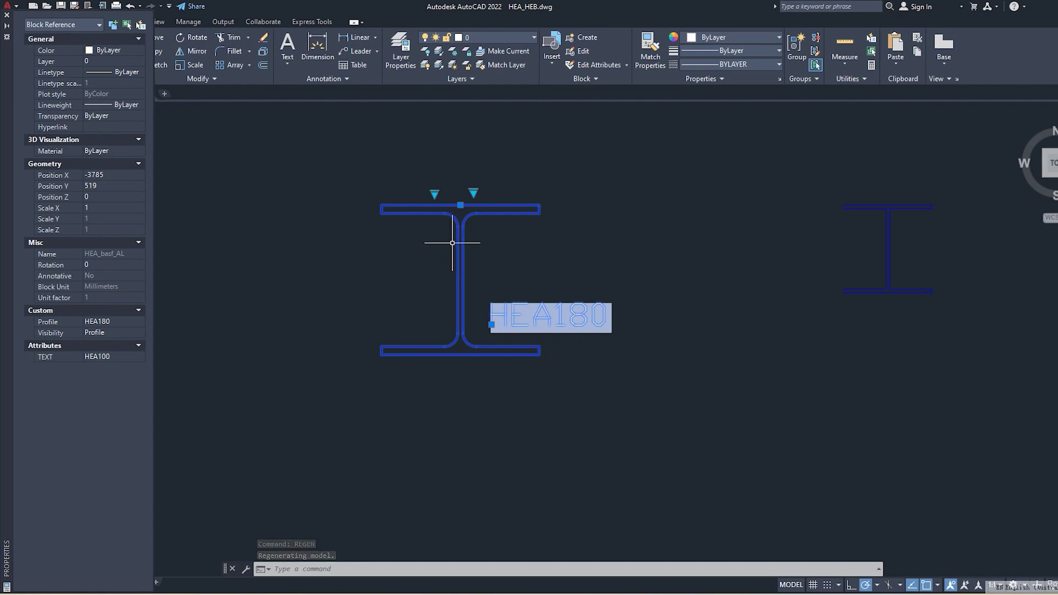
# Show the block's Top view and stretch its length to 281.
pyautogui.scroll(2, 426, 220)
pyautogui.click(439, 178)
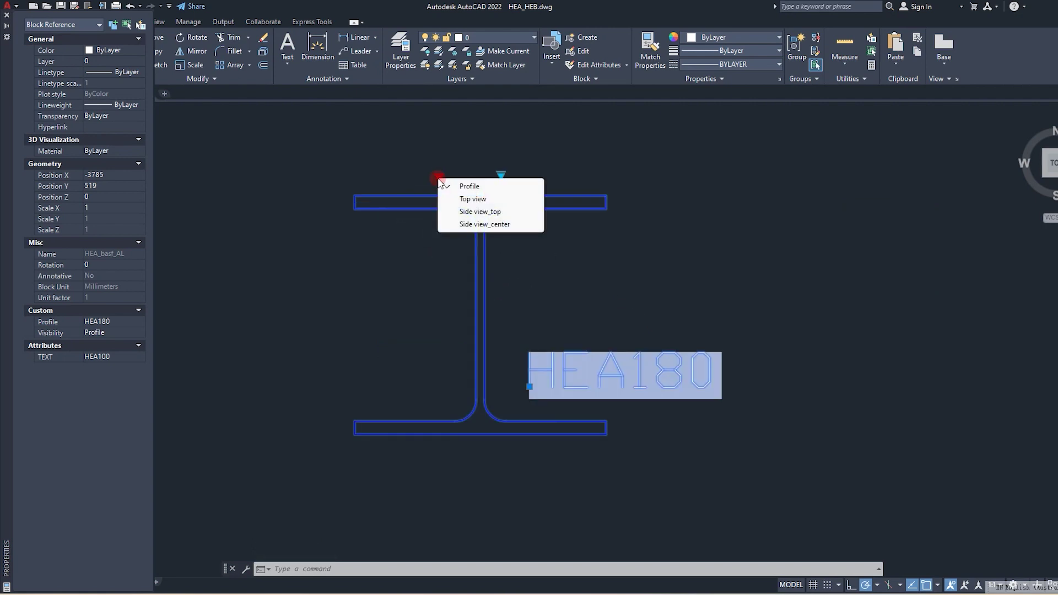
pyautogui.click(465, 199)
pyautogui.scroll(-2, 433, 365)
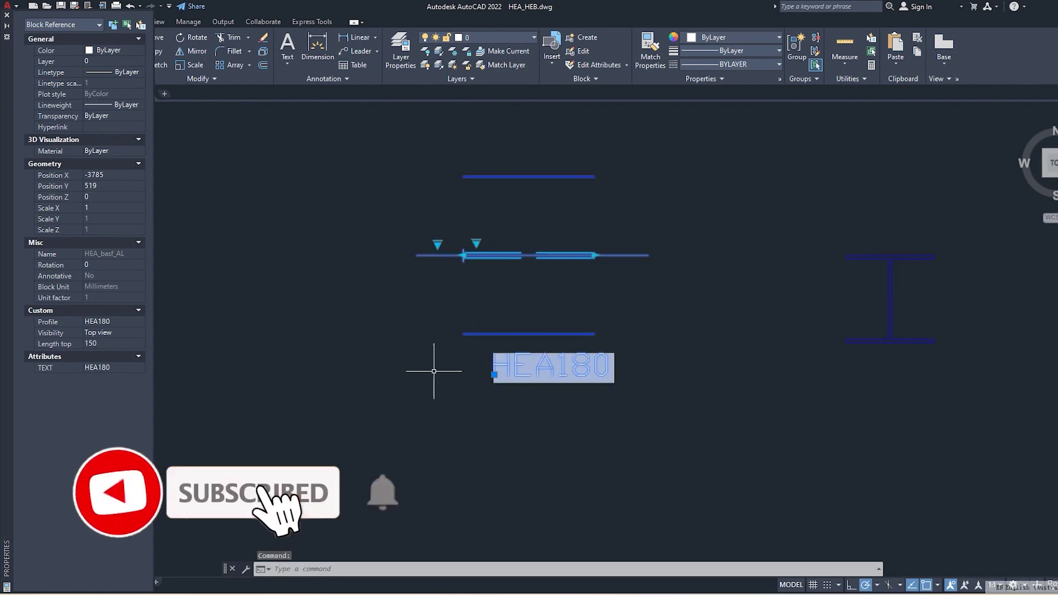
pyautogui.click(477, 242)
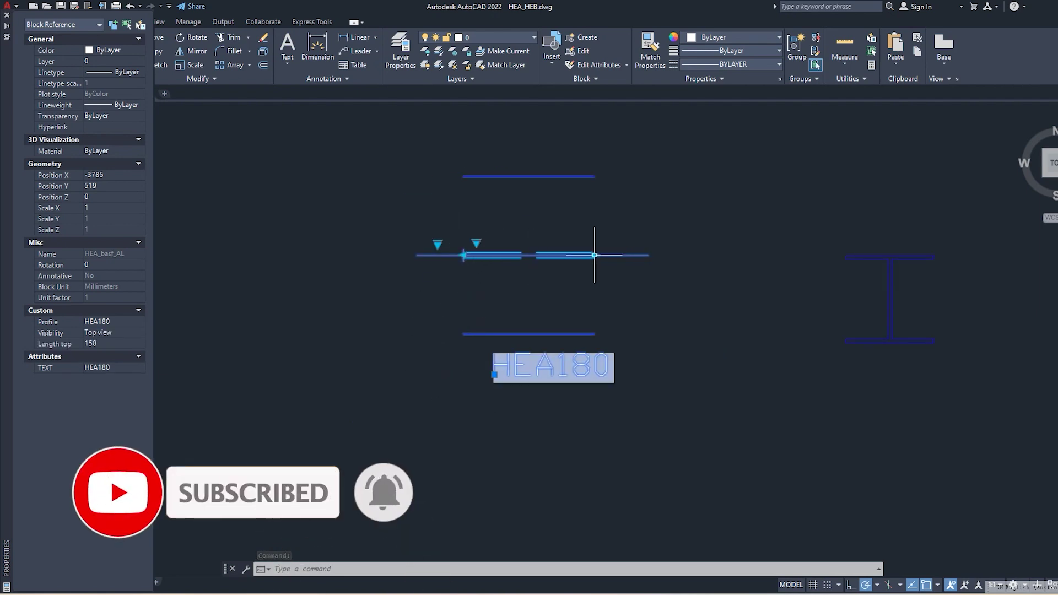
pyautogui.click(710, 256)
# Switch the block to Side view_top, then back to its Profile view.
pyautogui.click(437, 244)
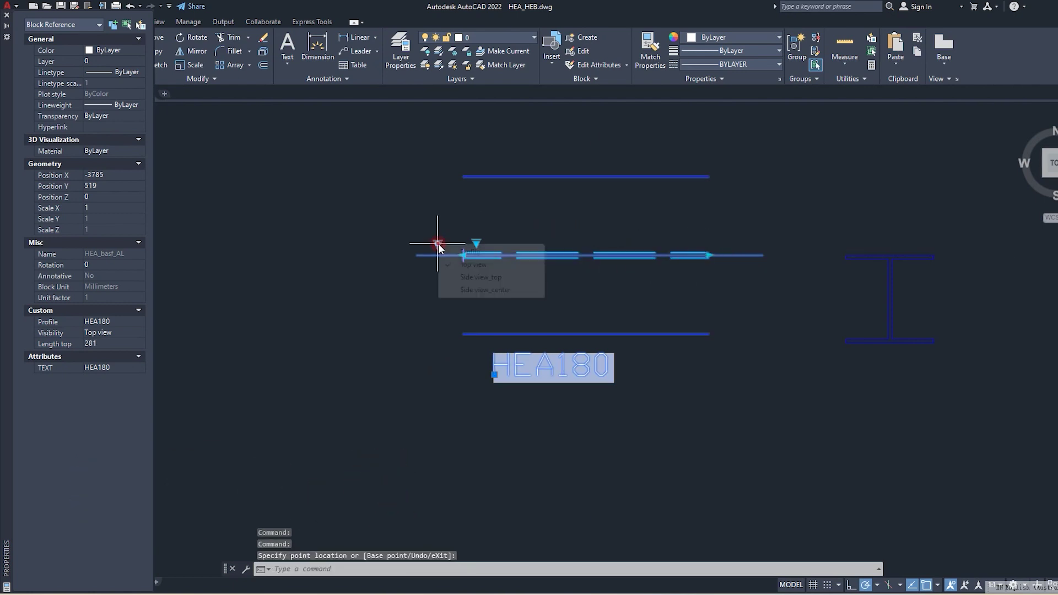
pyautogui.click(477, 277)
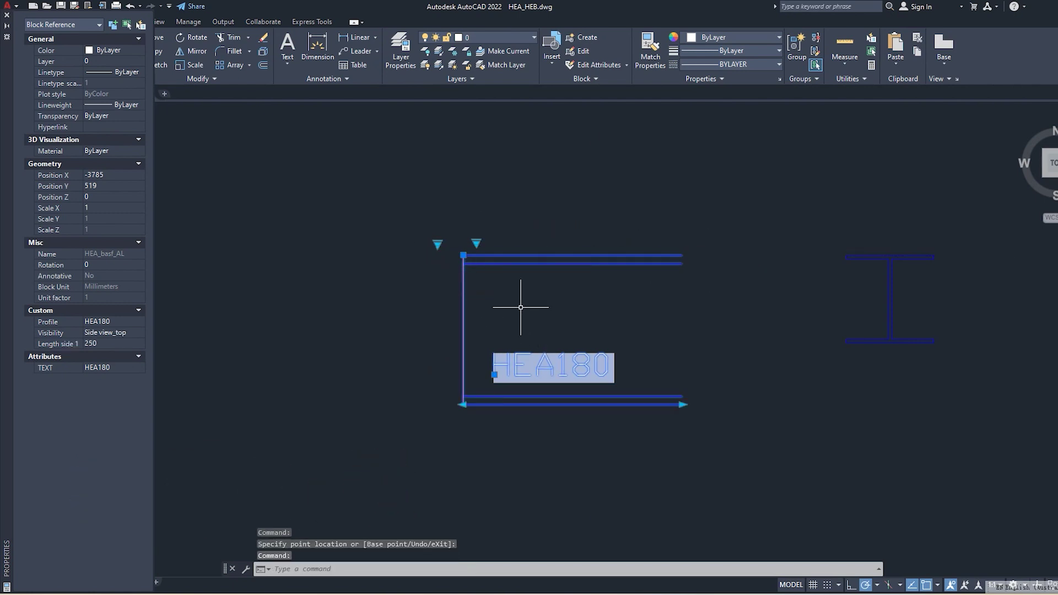
pyautogui.click(438, 244)
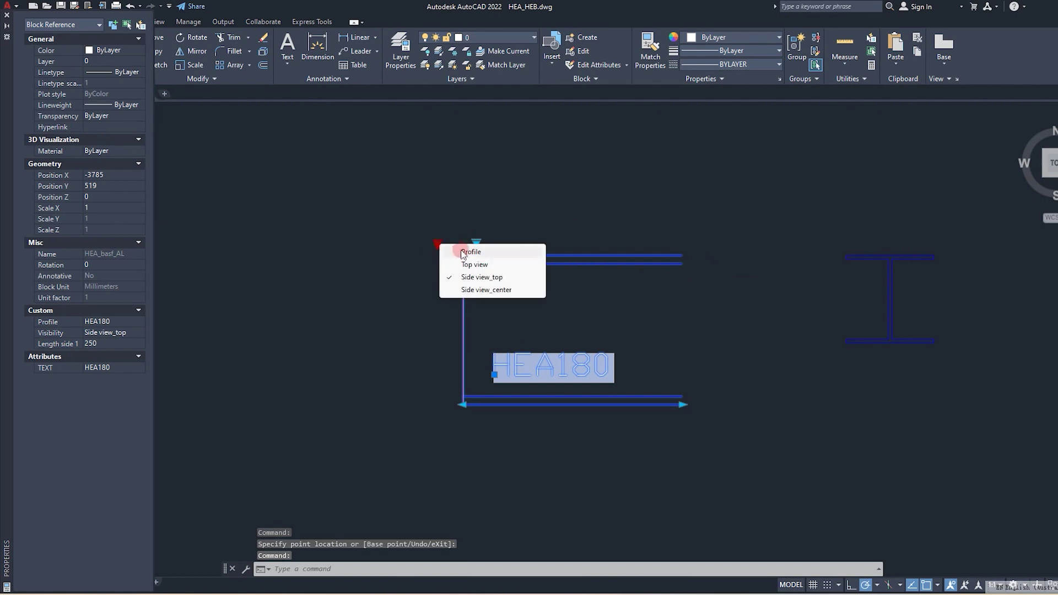
pyautogui.click(458, 248)
pyautogui.press('Escape')
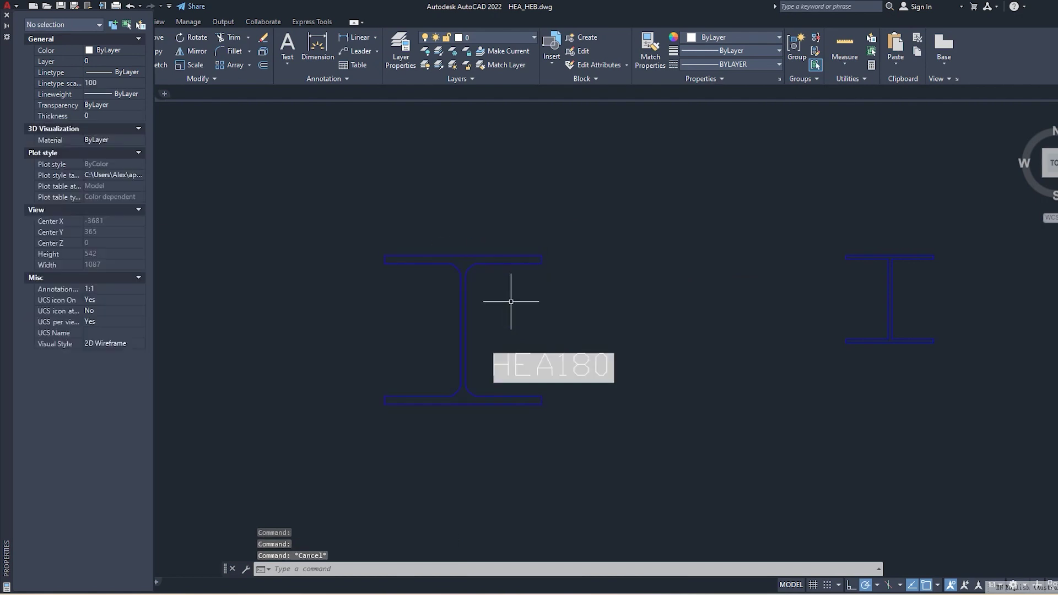
pyautogui.scroll(-1, 507, 298)
pyautogui.scroll(3, 500, 283)
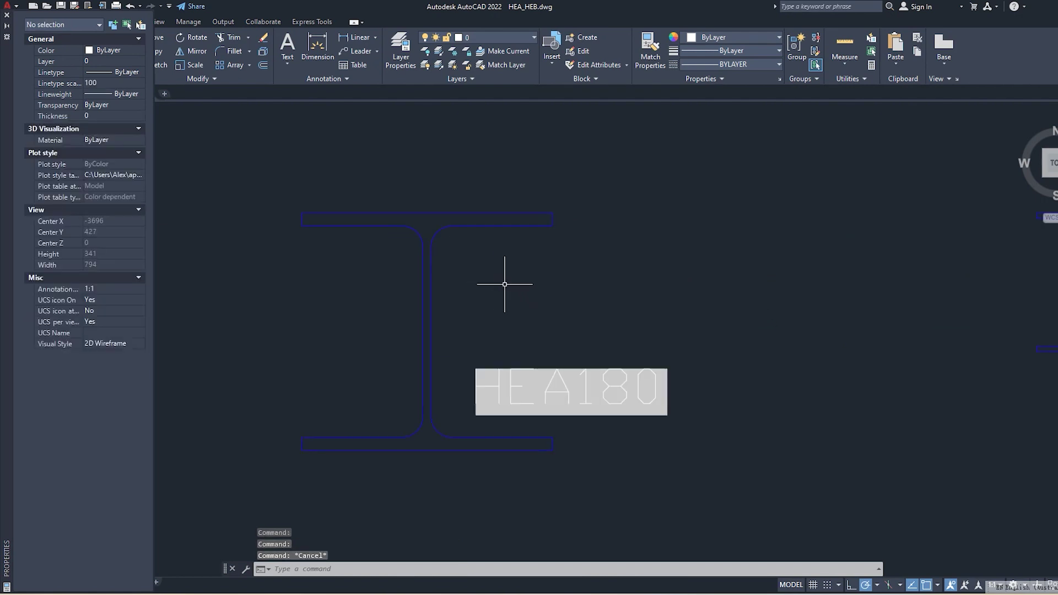
pyautogui.scroll(-2, 505, 284)
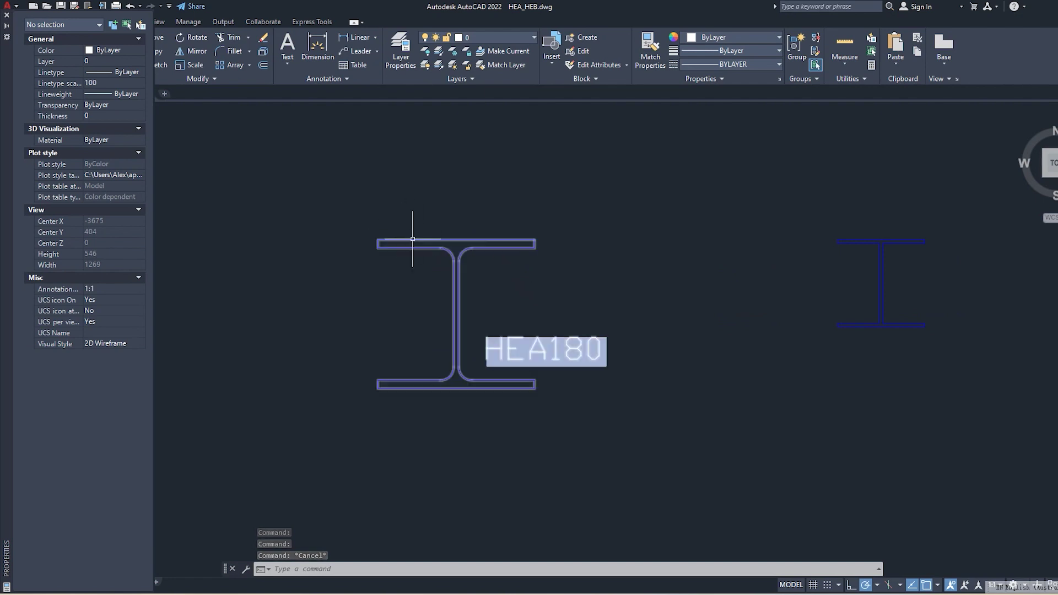
pyautogui.scroll(-2, 420, 232)
# Switch the HEA-test block to HEA140, then back to HEA100.
pyautogui.scroll(4, 751, 243)
pyautogui.click(761, 243)
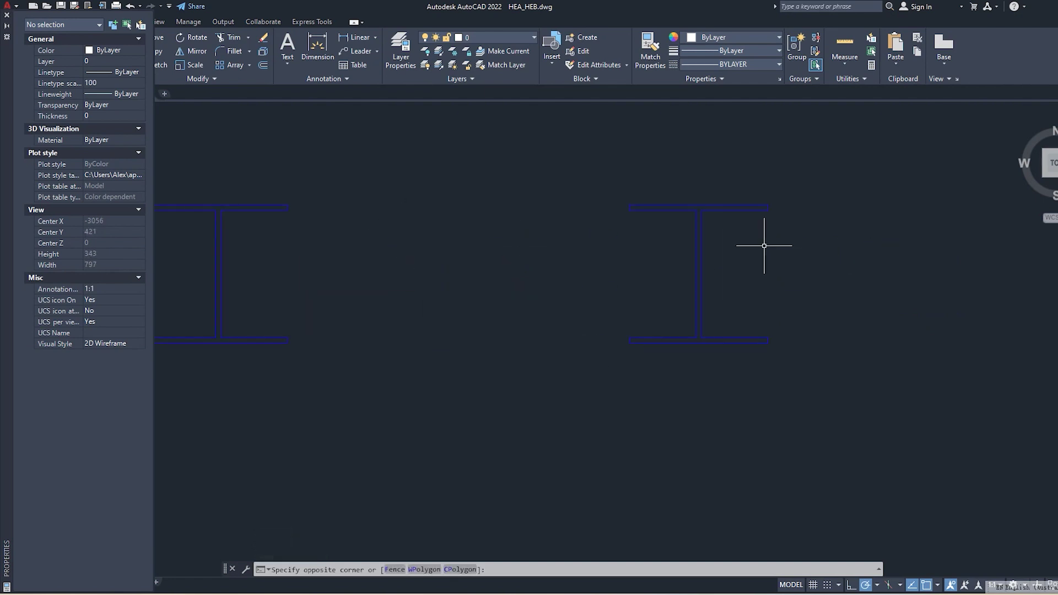
pyautogui.click(672, 256)
pyautogui.scroll(2, 752, 208)
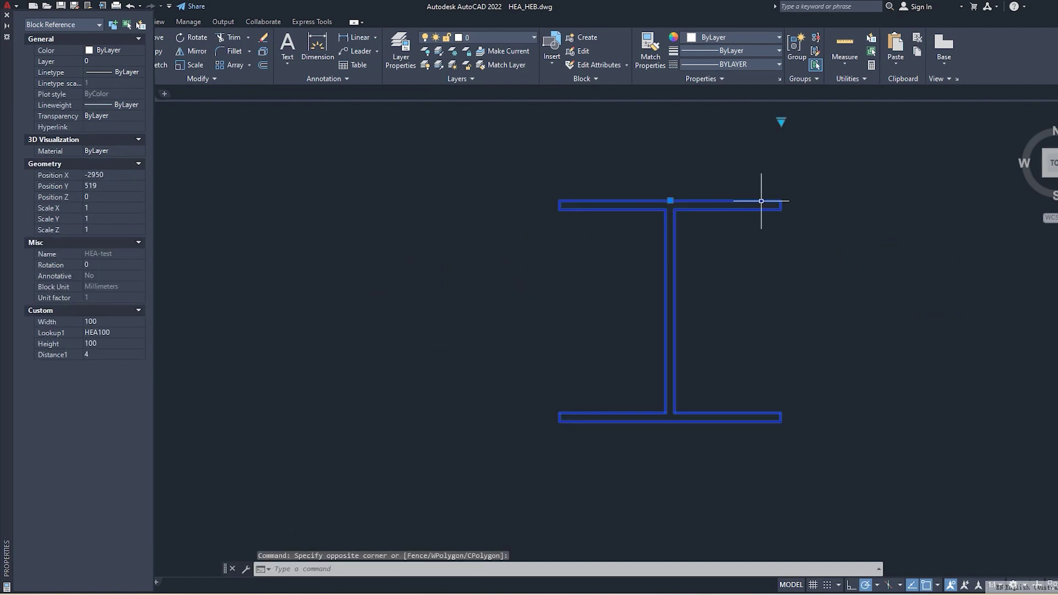
pyautogui.click(782, 122)
pyautogui.click(806, 142)
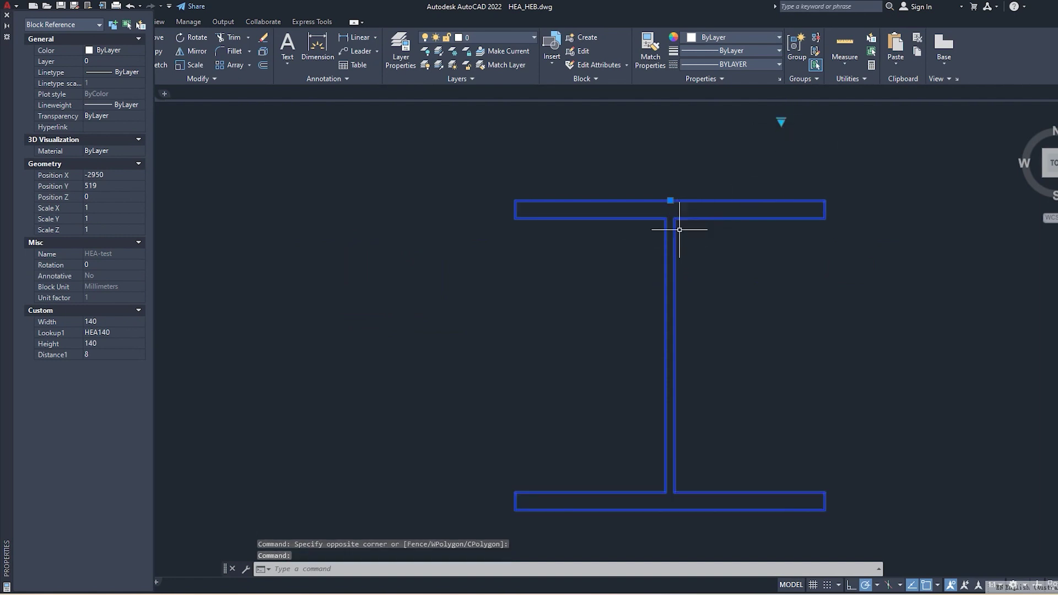
pyautogui.click(782, 121)
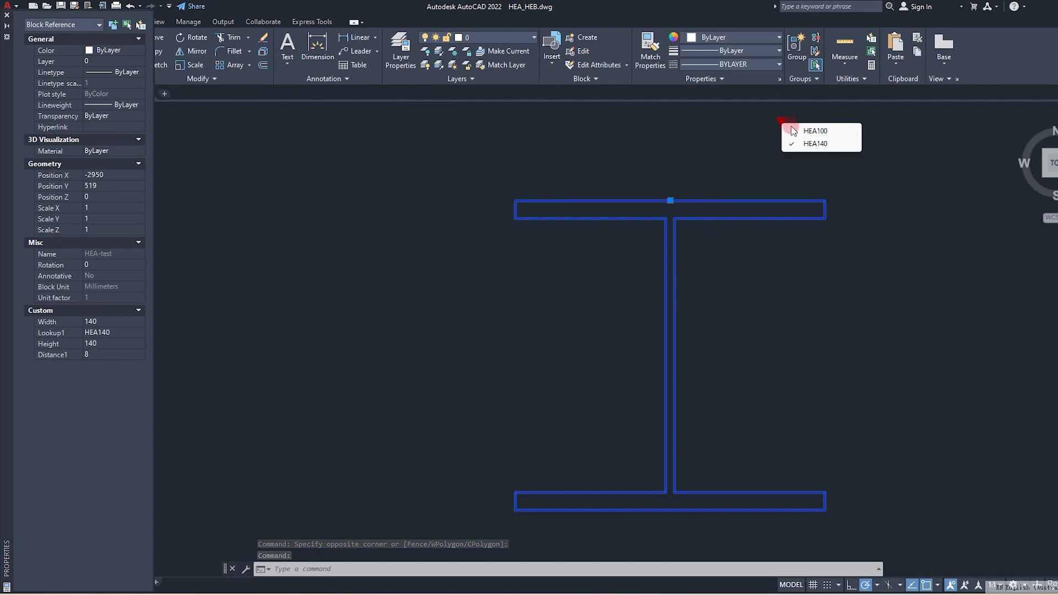
pyautogui.click(814, 131)
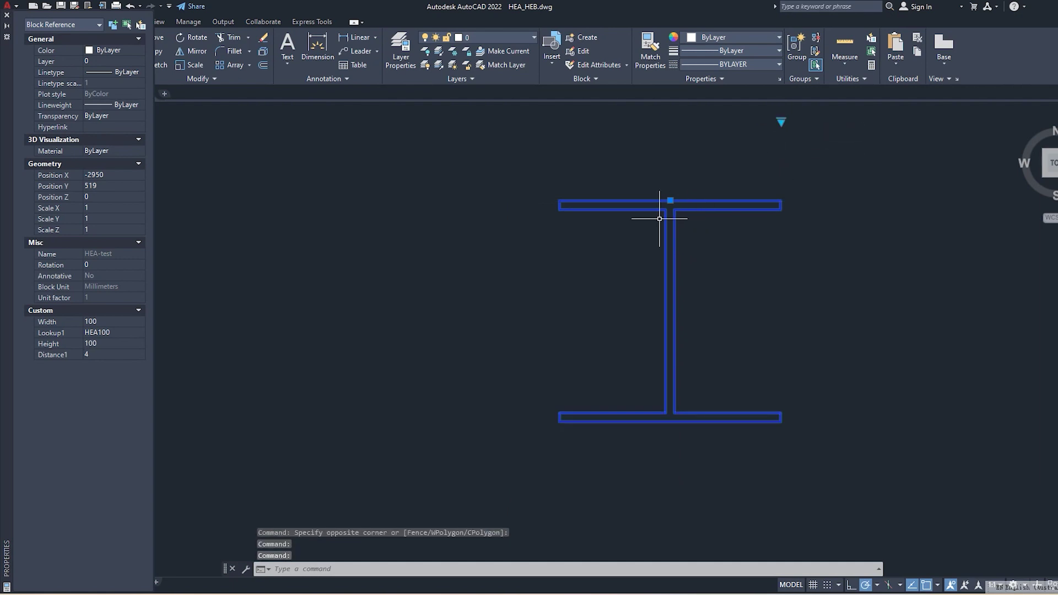
pyautogui.press('Escape')
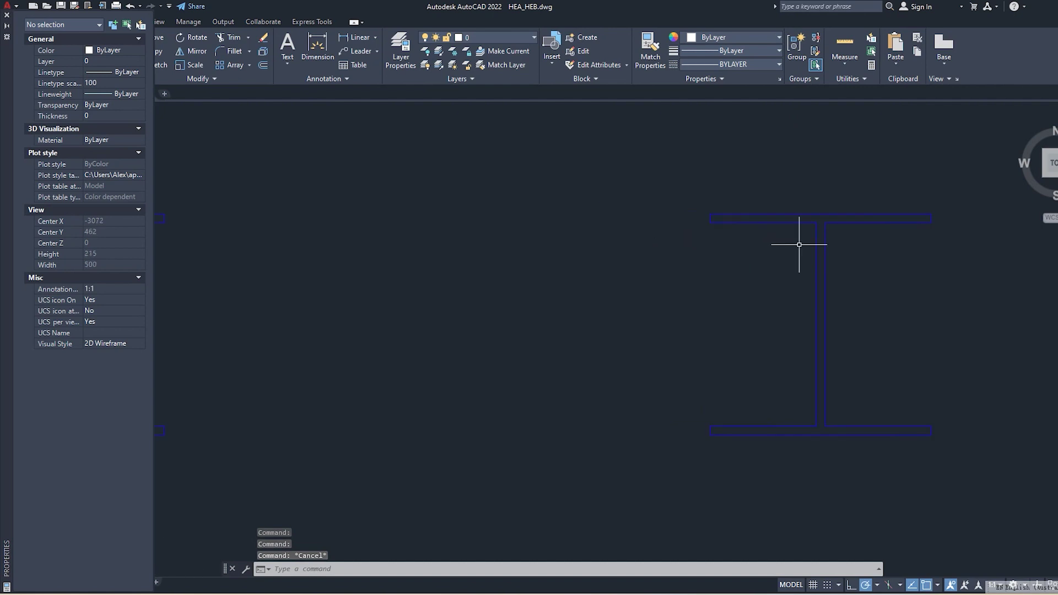
# Begin a selection window around the plain I-beam's 12 lines.
pyautogui.scroll(-4, 800, 245)
pyautogui.scroll(6, 810, 235)
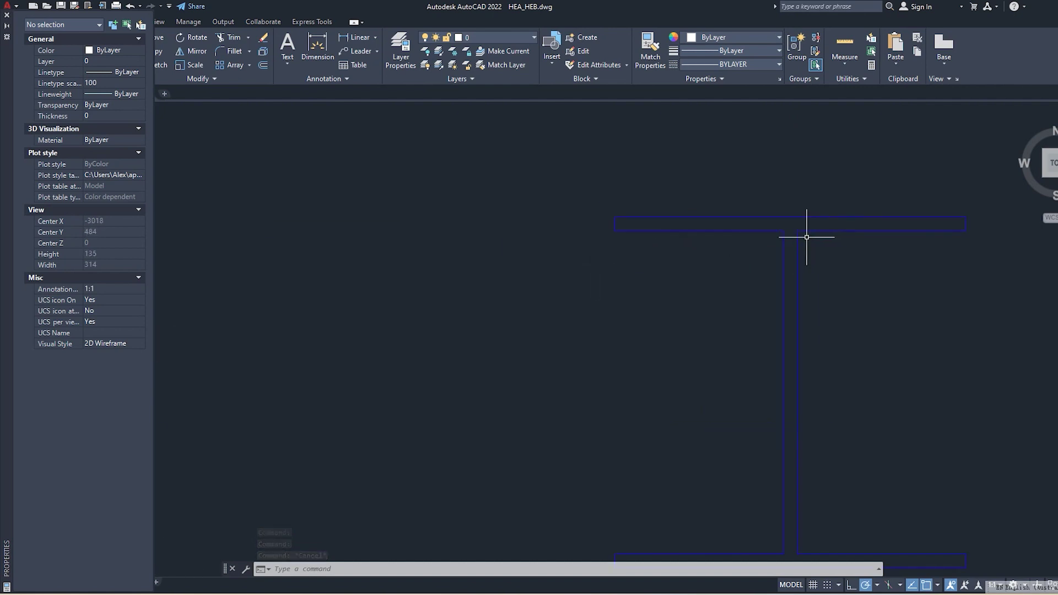
pyautogui.scroll(-2, 809, 199)
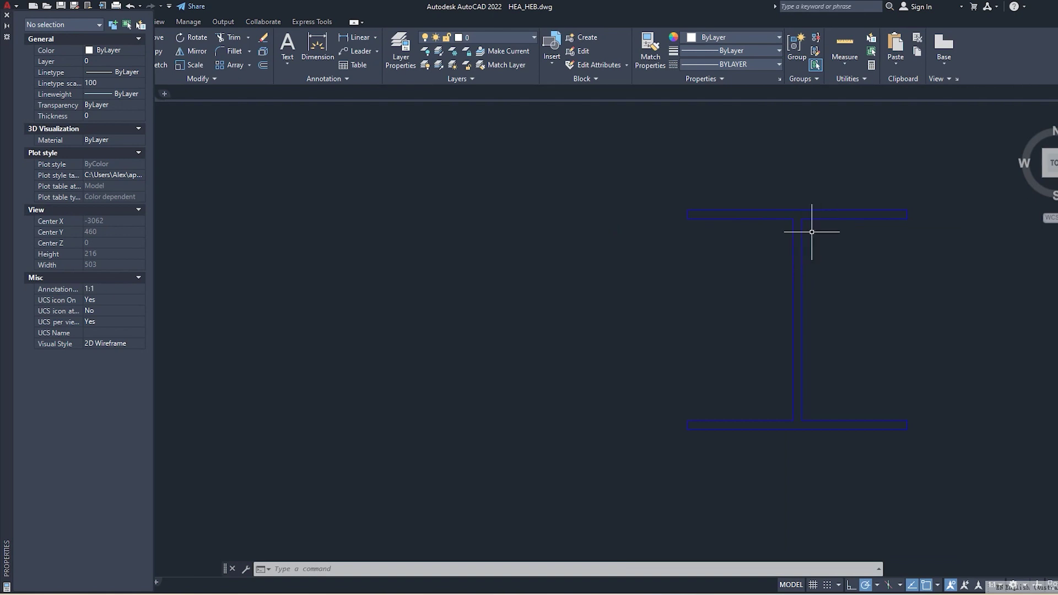
pyautogui.moveTo(648, 217); pyautogui.dragTo(649, 217, button='middle')
pyautogui.scroll(-4, 688, 244)
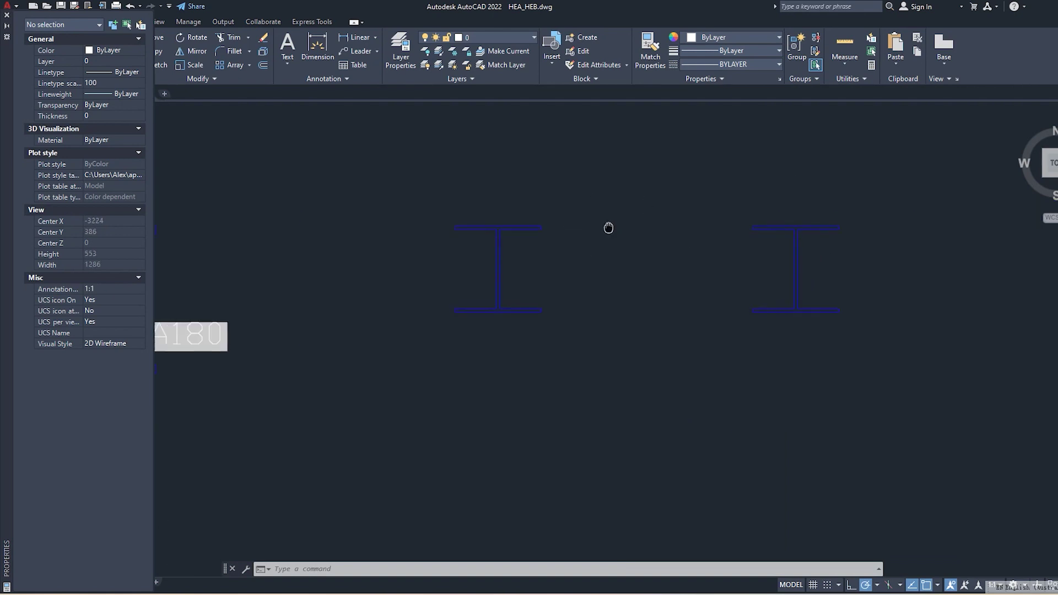
pyautogui.scroll(3, 586, 246)
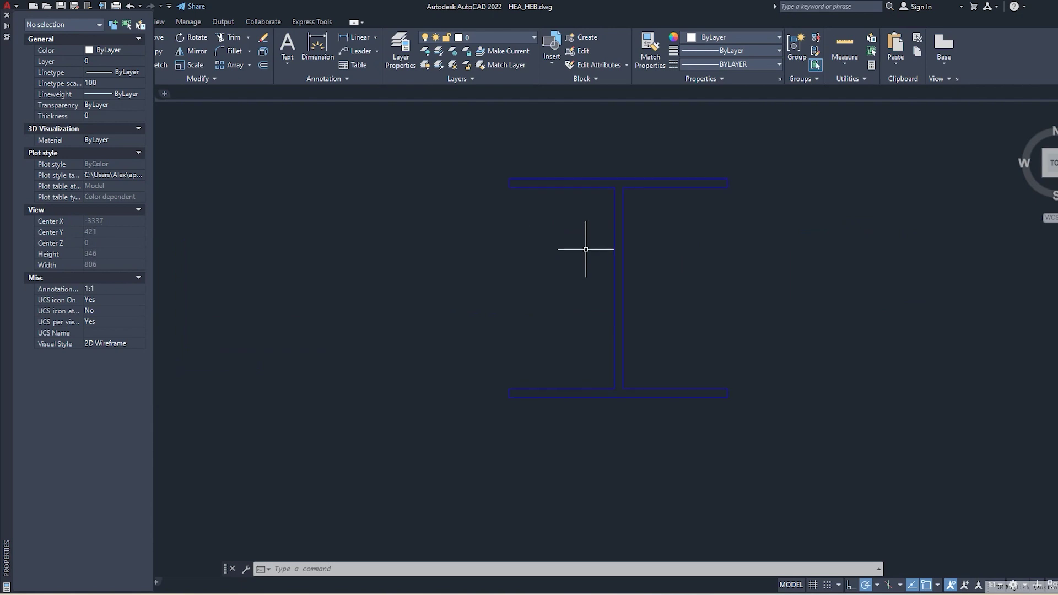
pyautogui.click(524, 190)
pyautogui.press('Escape')
pyautogui.press('Escape')
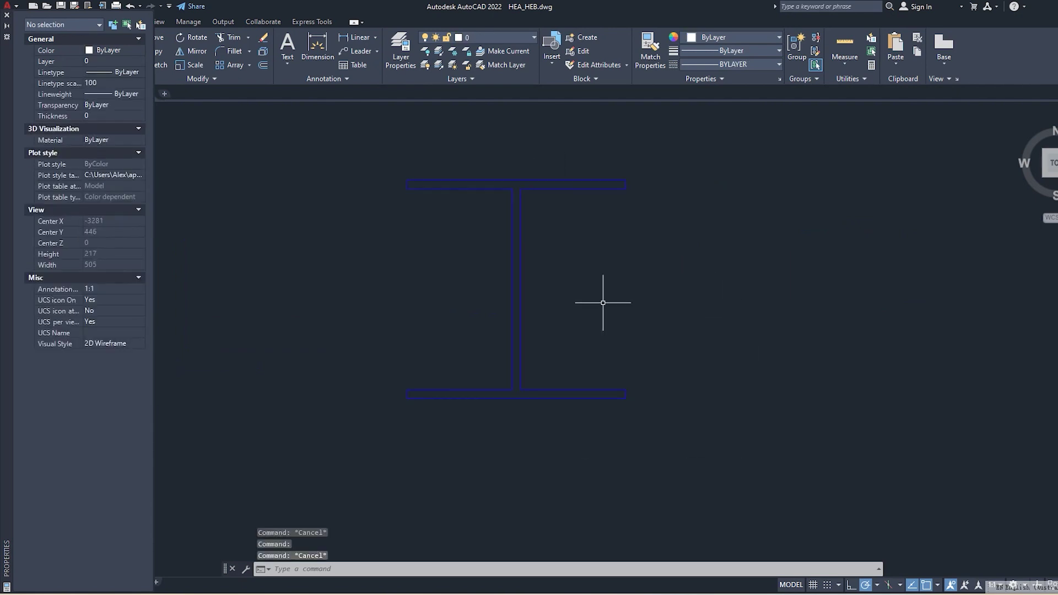
pyautogui.click(343, 152)
# Make the 12 lines a block named HEA__TEST, based at the top flange midpoint.
pyautogui.click(732, 438)
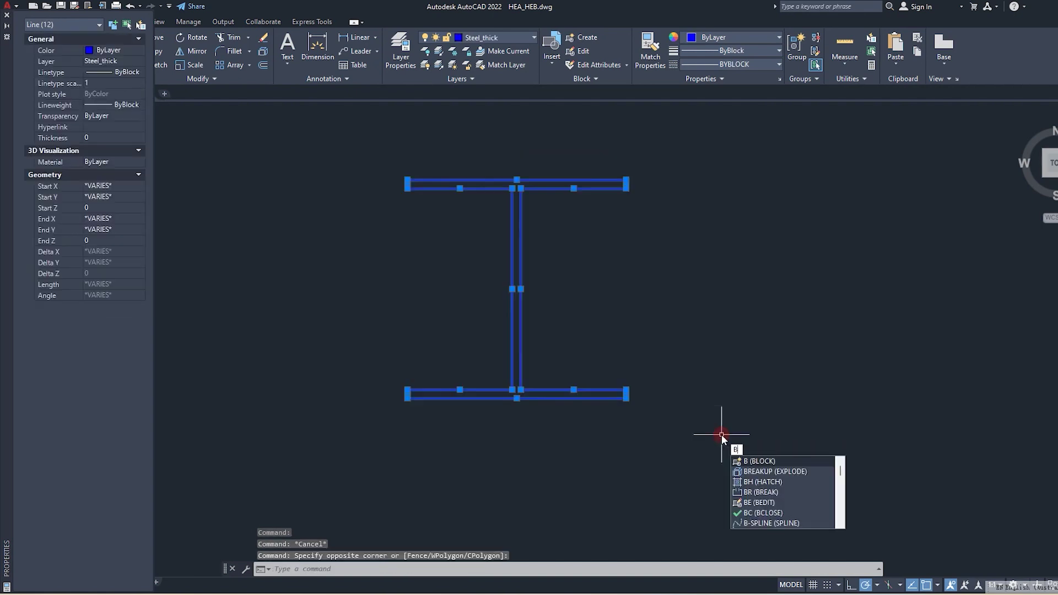
pyautogui.write('b')
pyautogui.press('Return')
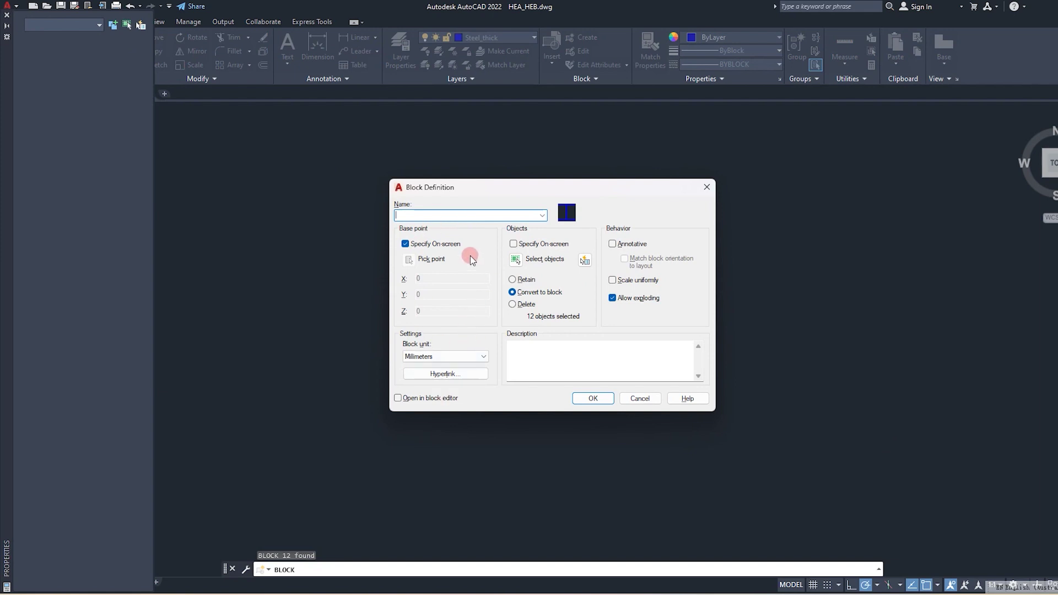
pyautogui.write('HEA__TEST')
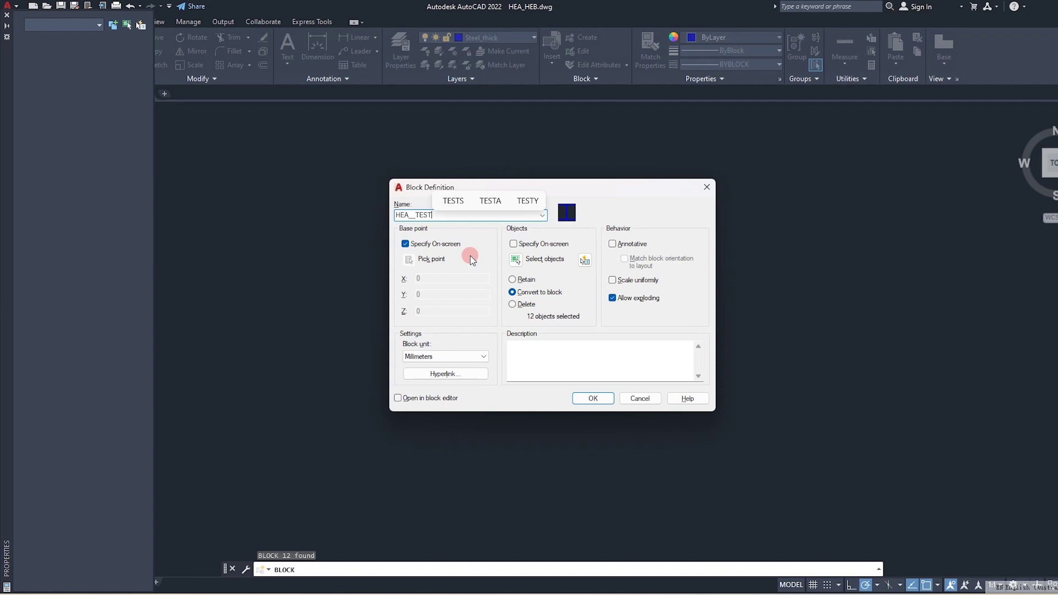
pyautogui.click(593, 399)
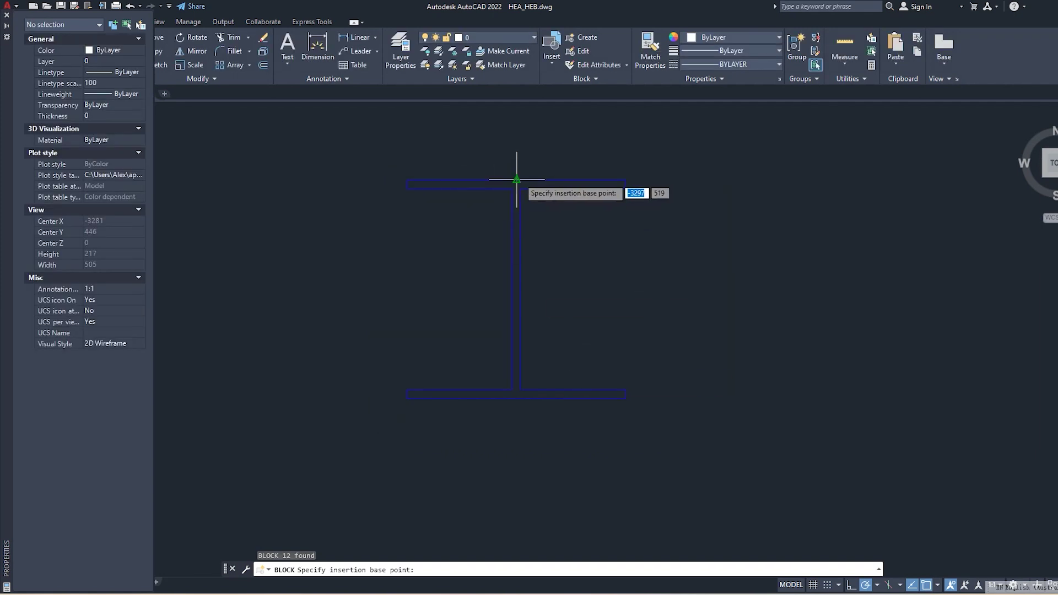
pyautogui.click(517, 179)
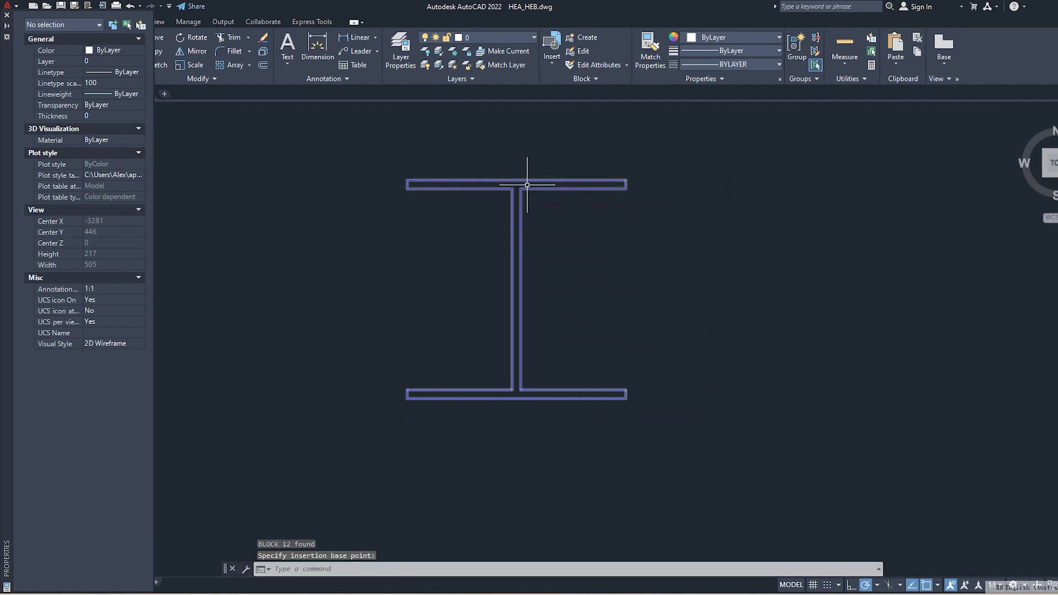
# Open the HEA__TEST block in the Block Editor.
pyautogui.click(538, 171)
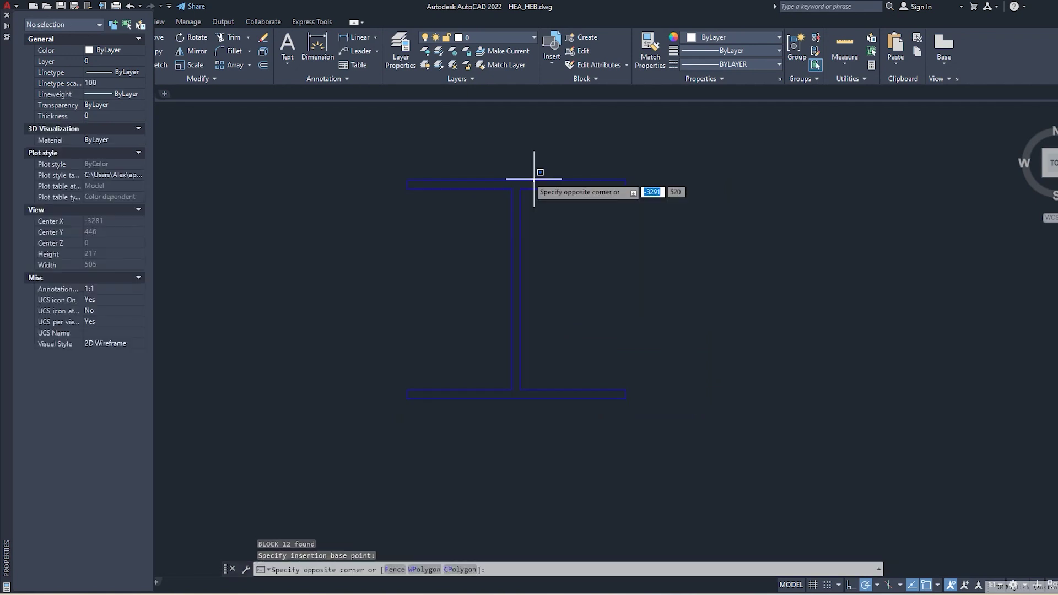
pyautogui.click(527, 183)
pyautogui.rightClick(525, 176)
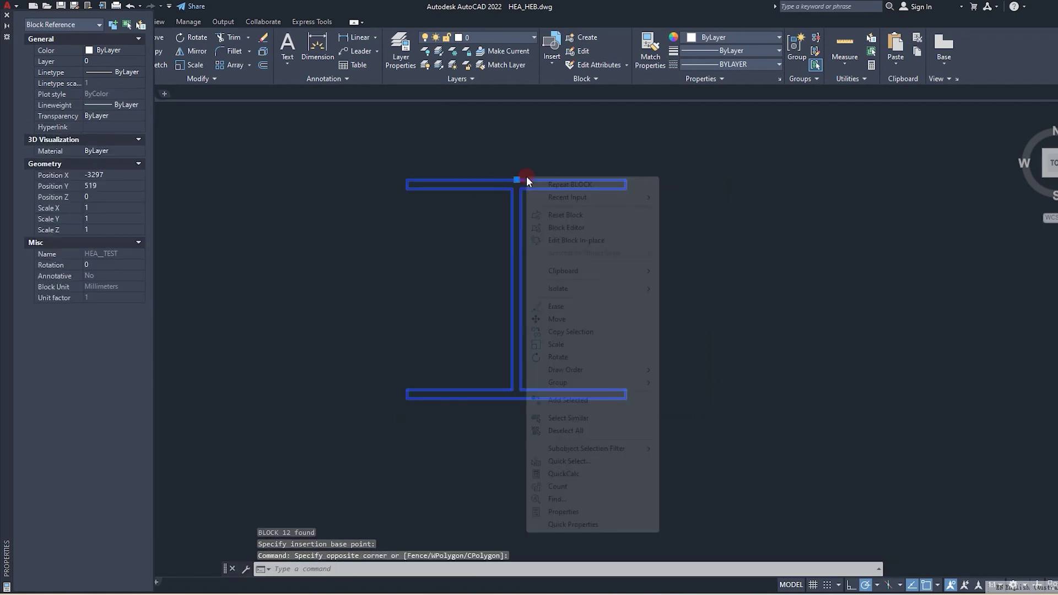
pyautogui.click(574, 231)
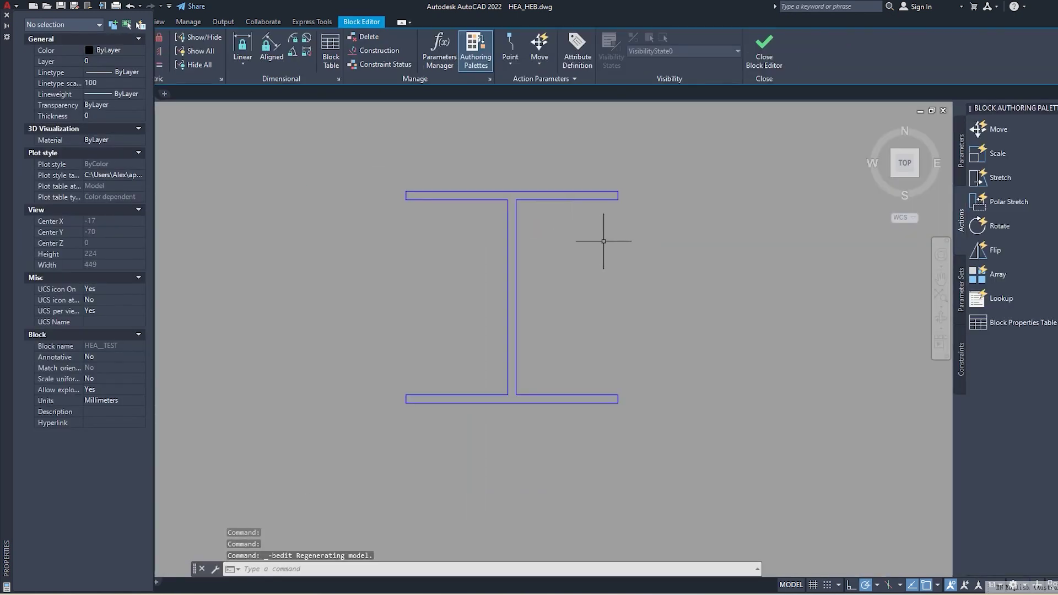
# Add linear parameter Distance1 across the 100-wide top flange, label above it.
pyautogui.click(961, 153)
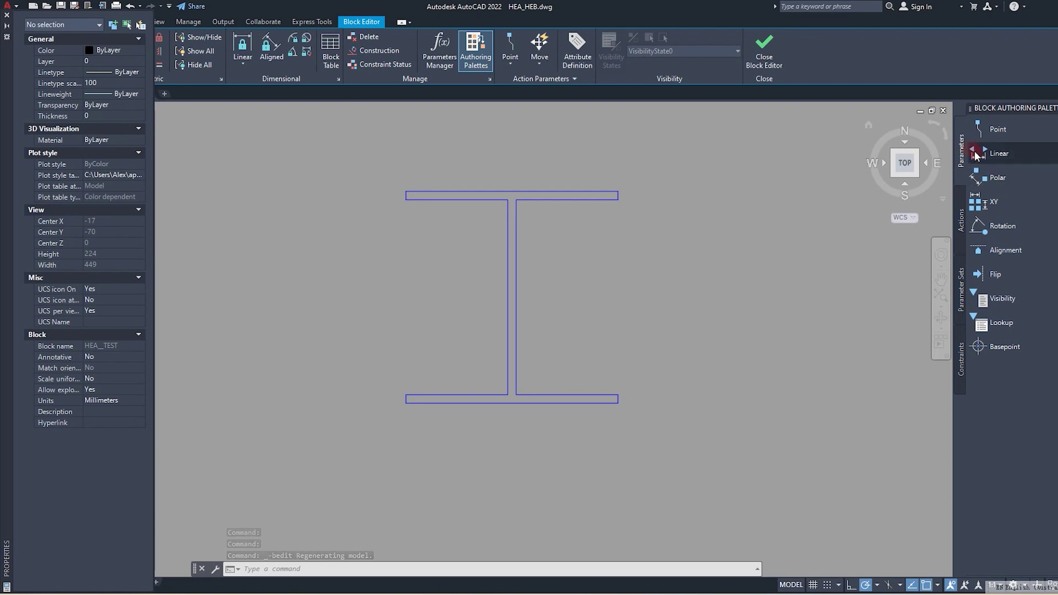
pyautogui.click(976, 155)
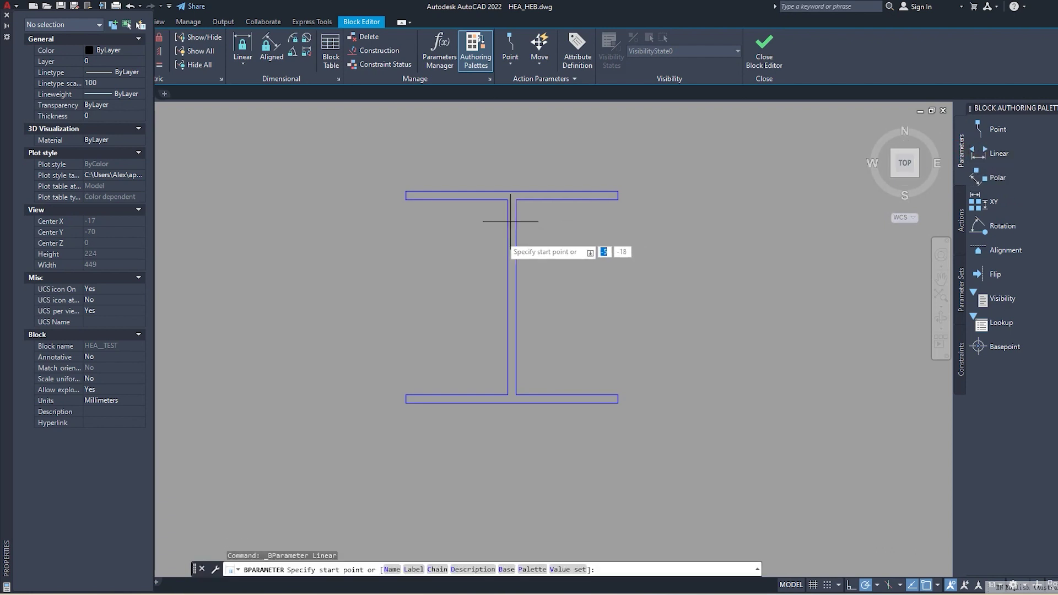
pyautogui.scroll(-2, 468, 242)
pyautogui.scroll(2, 441, 236)
pyautogui.click(444, 268)
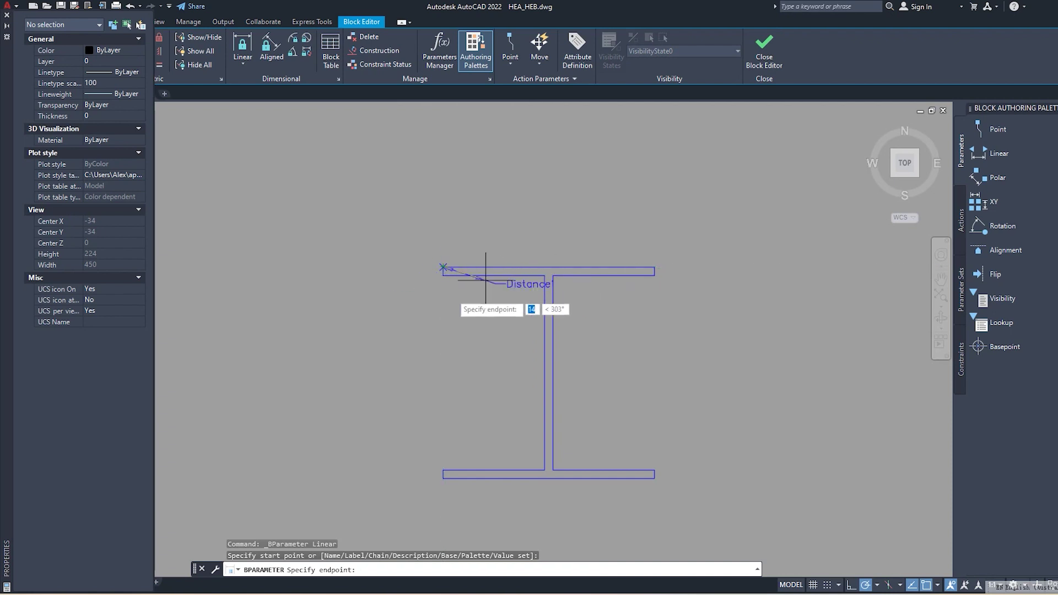
pyautogui.click(655, 267)
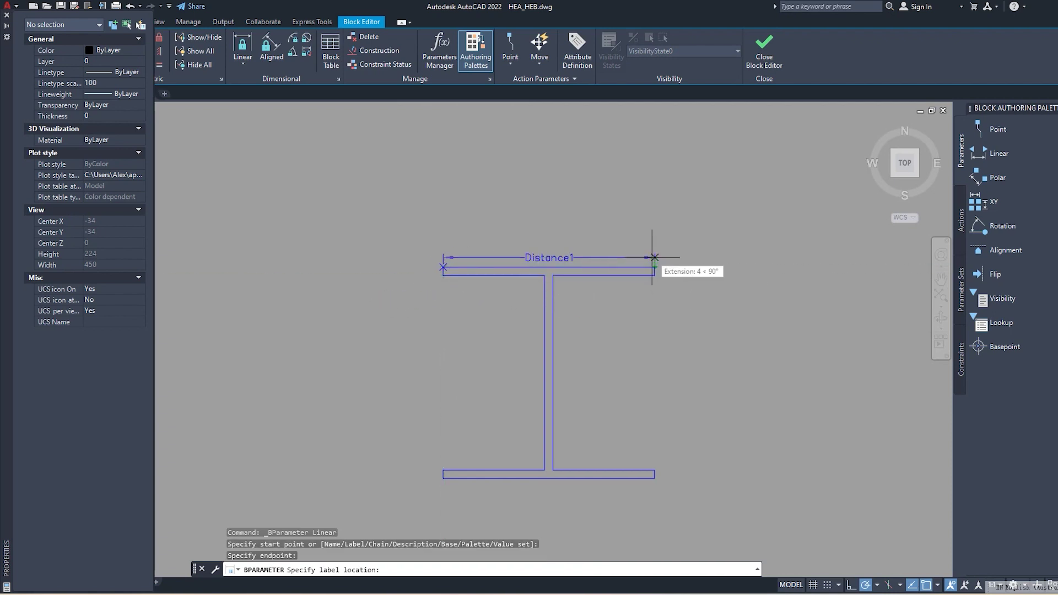
pyautogui.click(654, 203)
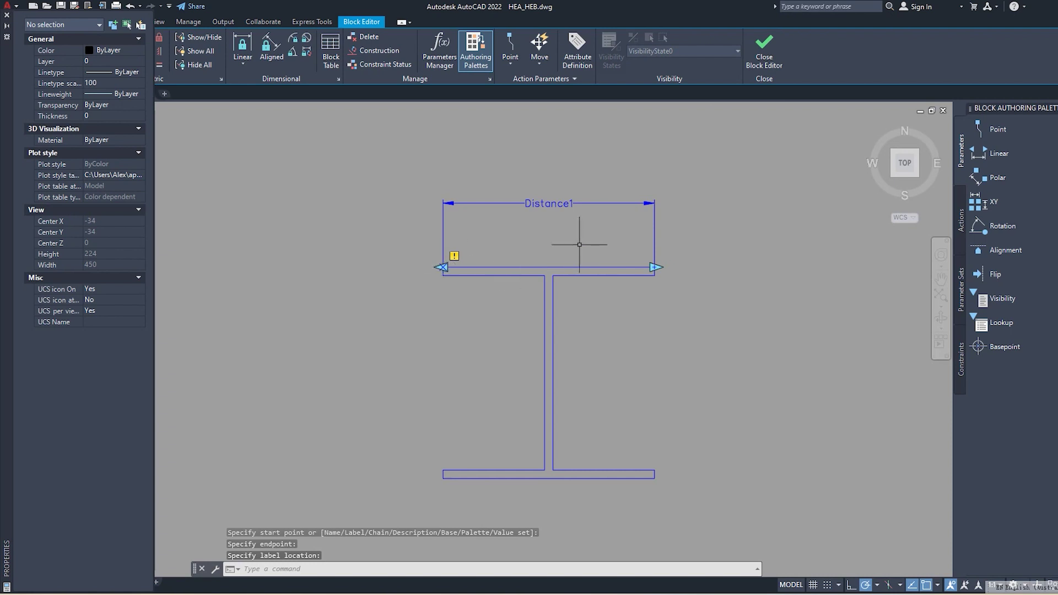
# Add linear parameter Distance2 from the top-left to bottom-left corner of the section.
pyautogui.click(995, 155)
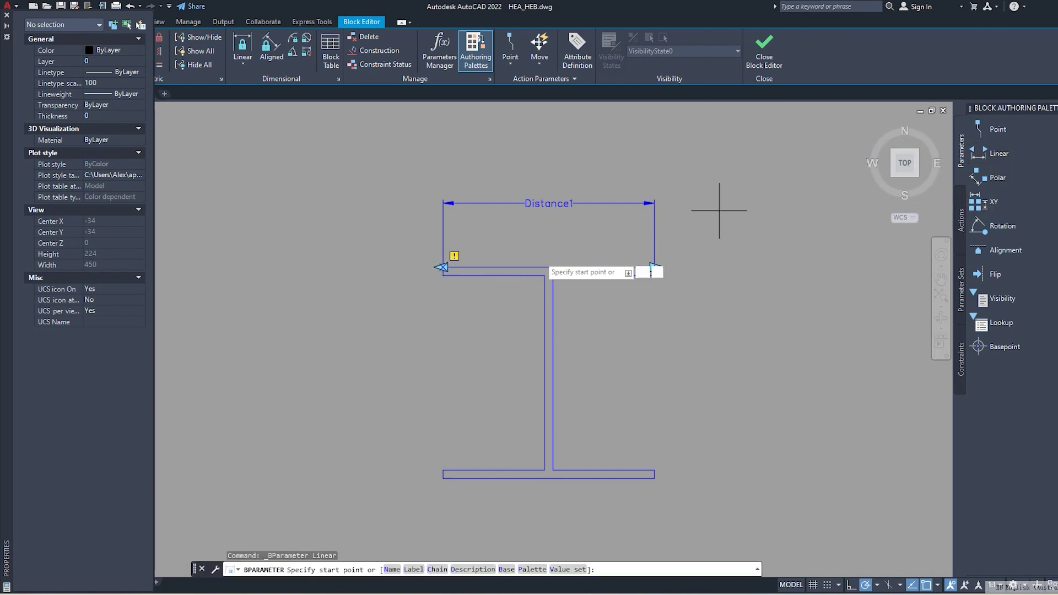
pyautogui.click(443, 268)
pyautogui.moveTo(464, 259)
pyautogui.mouseDown(button='middle')
pyautogui.moveTo(522, 259)
pyautogui.moveTo(522, 183)
pyautogui.mouseUp(button='middle')
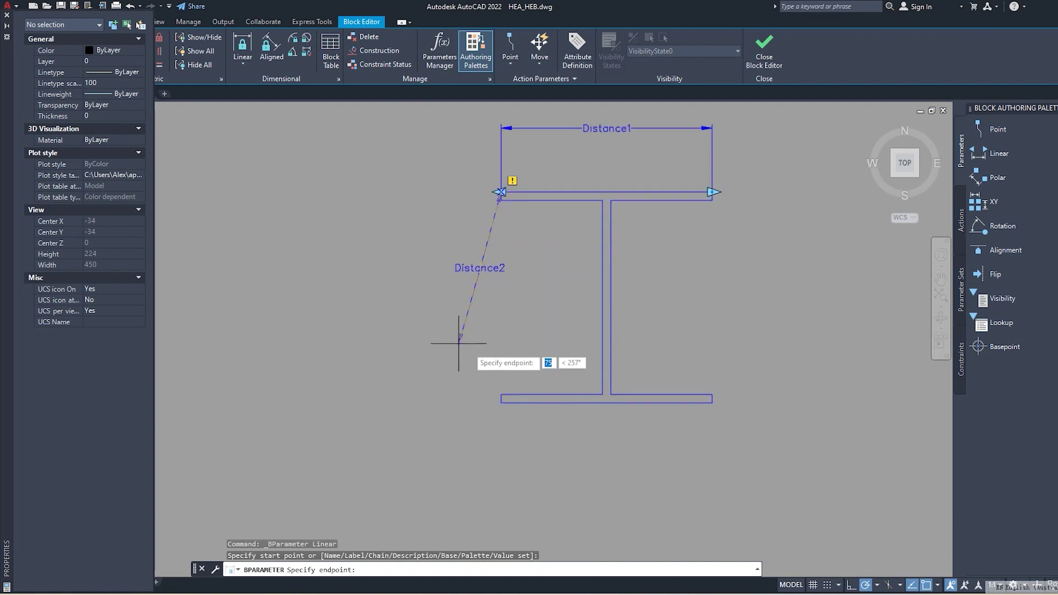
pyautogui.click(501, 403)
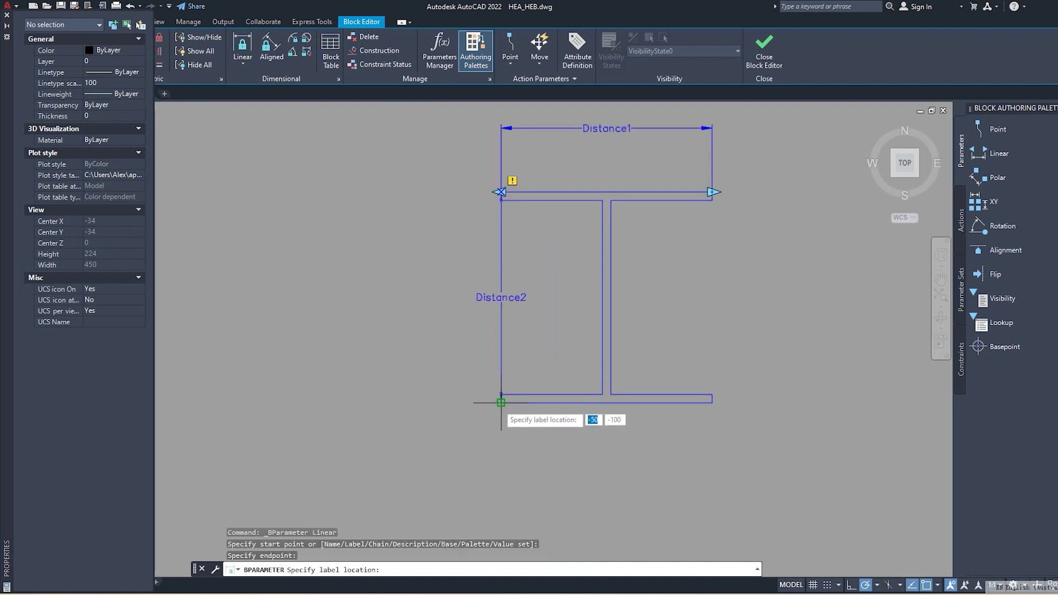
pyautogui.click(433, 385)
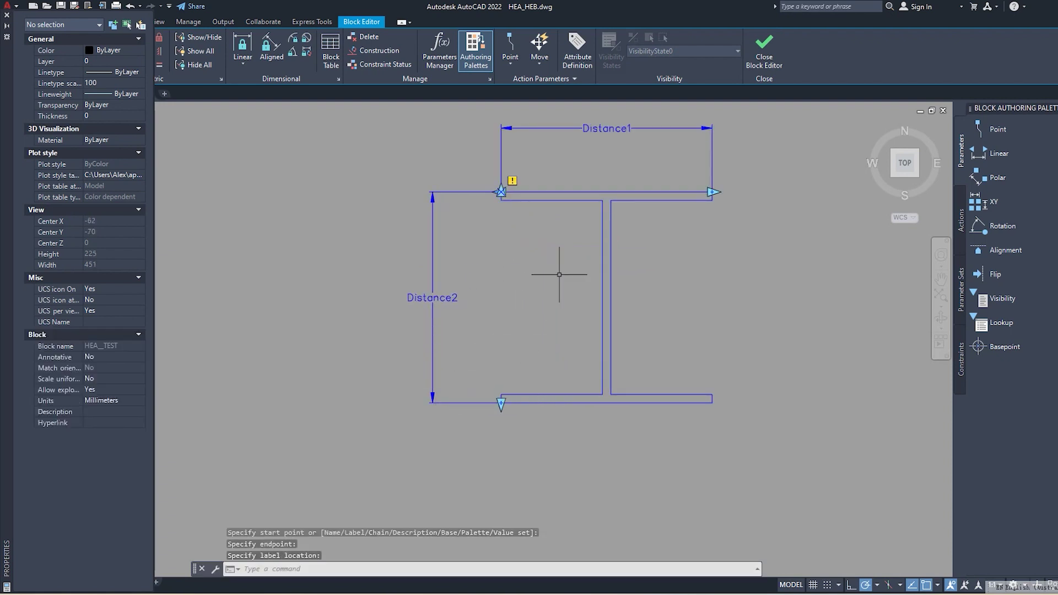
pyautogui.press('Escape')
pyautogui.click(605, 128)
# Rename the Distance1 parameter to width.
pyautogui.rightClick(604, 131)
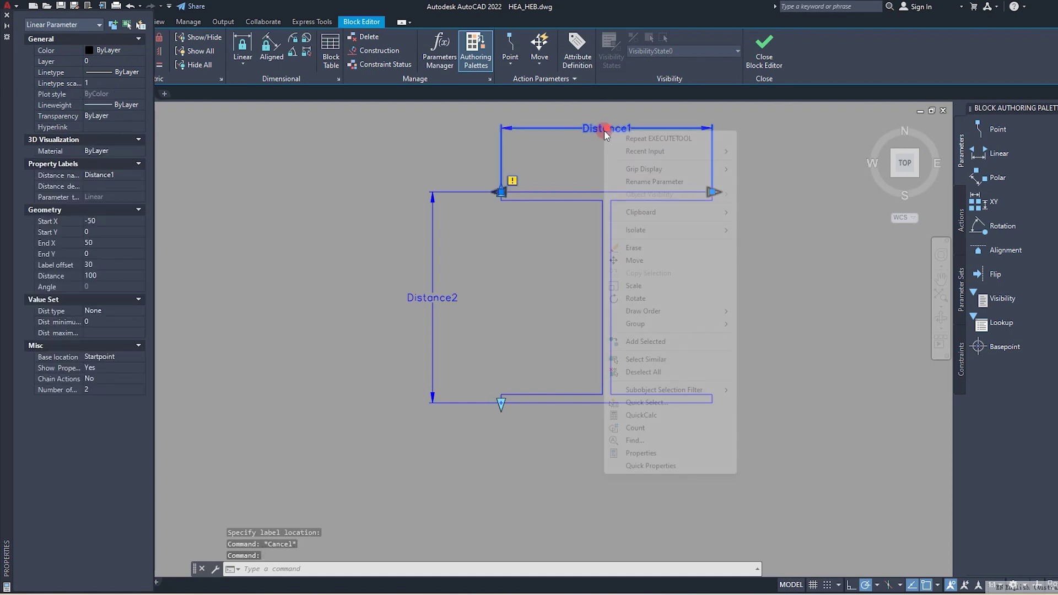
pyautogui.click(655, 182)
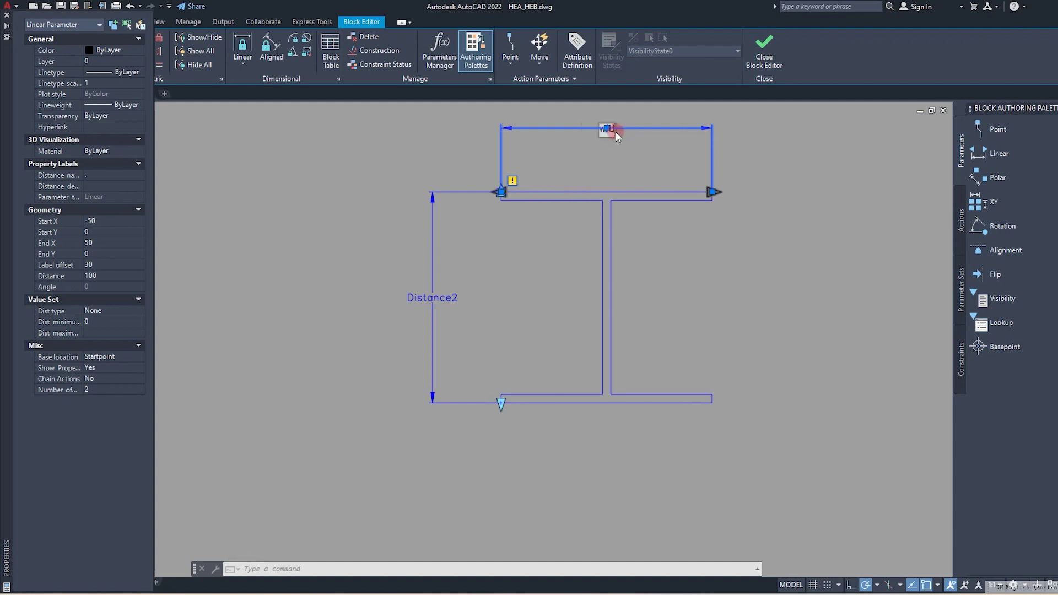
pyautogui.write('width')
pyautogui.press('Return')
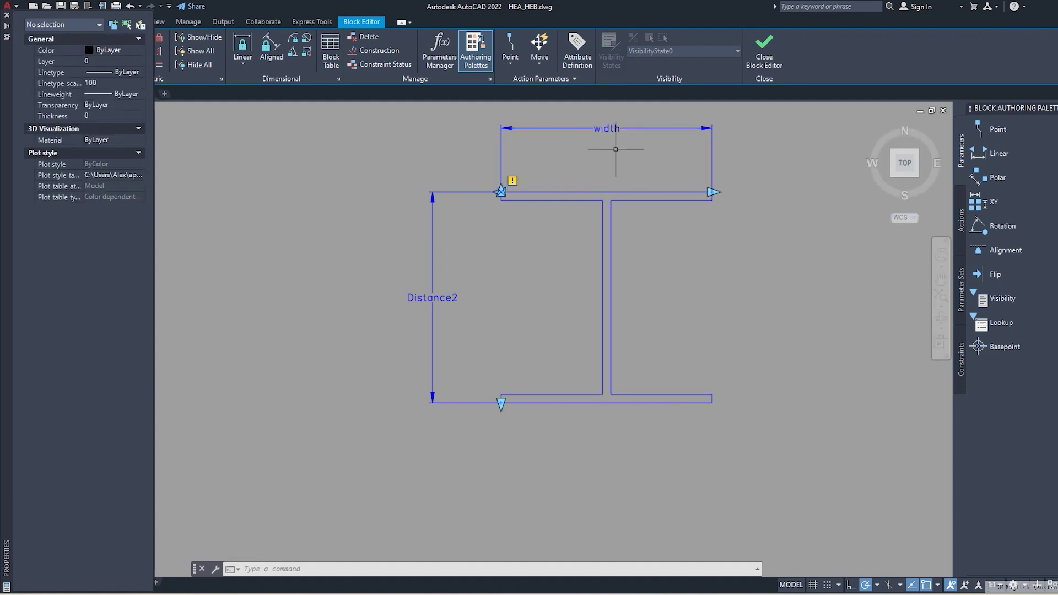
# Rename the Distance2 parameter to Height.
pyautogui.click(420, 308)
pyautogui.rightClick(434, 299)
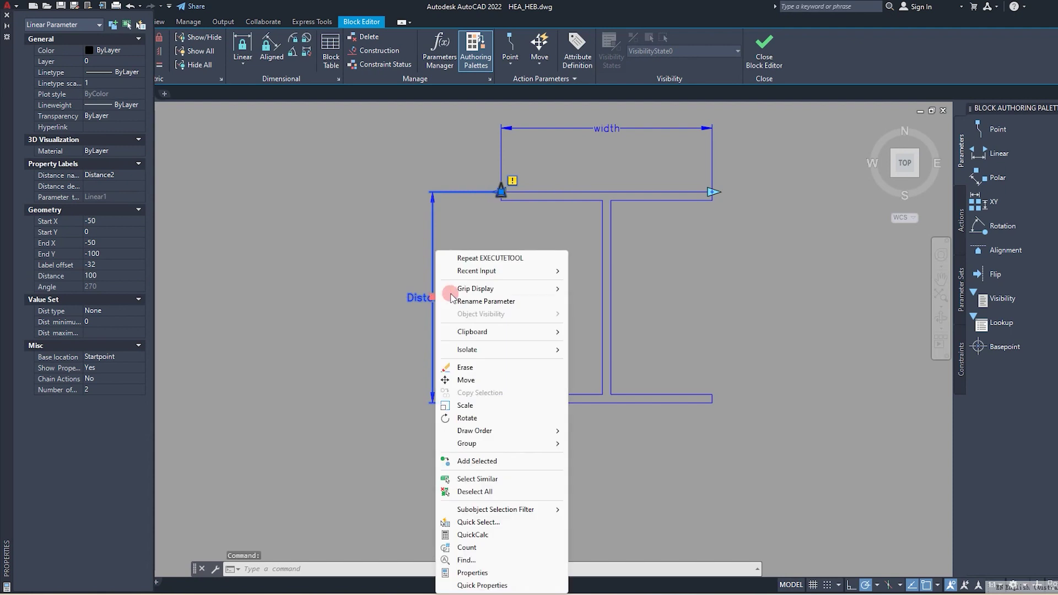
pyautogui.click(485, 301)
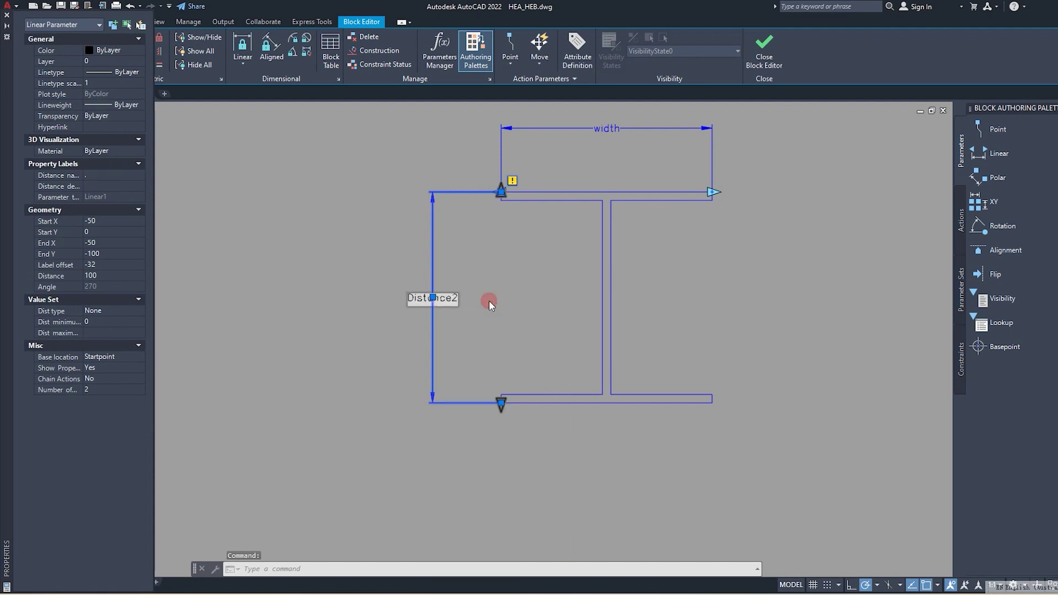
pyautogui.hotkey('ctrl', 'a')
pyautogui.write('Heigh')
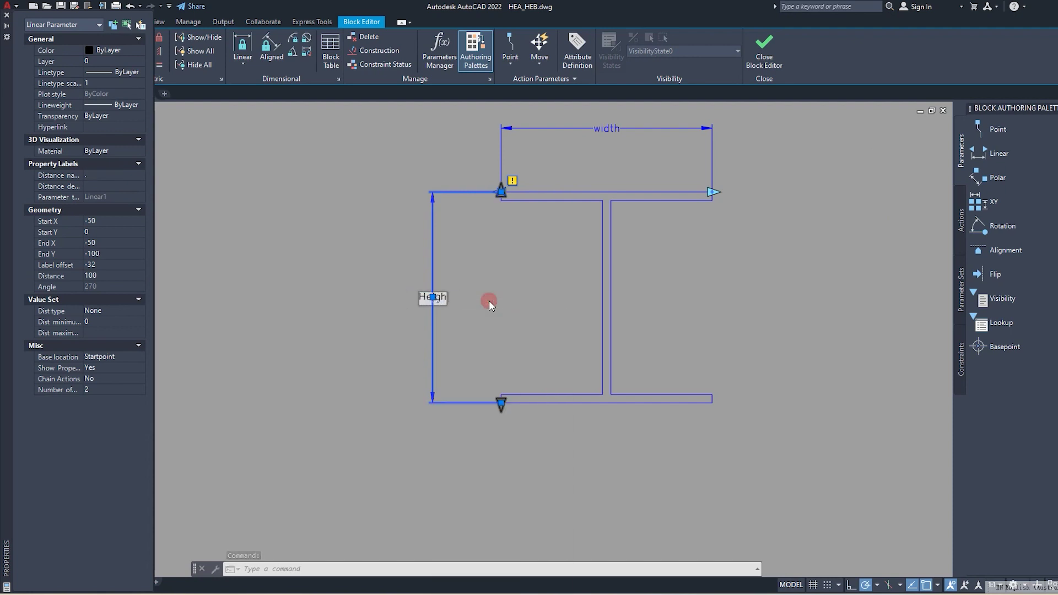
pyautogui.write('t')
pyautogui.press('Return')
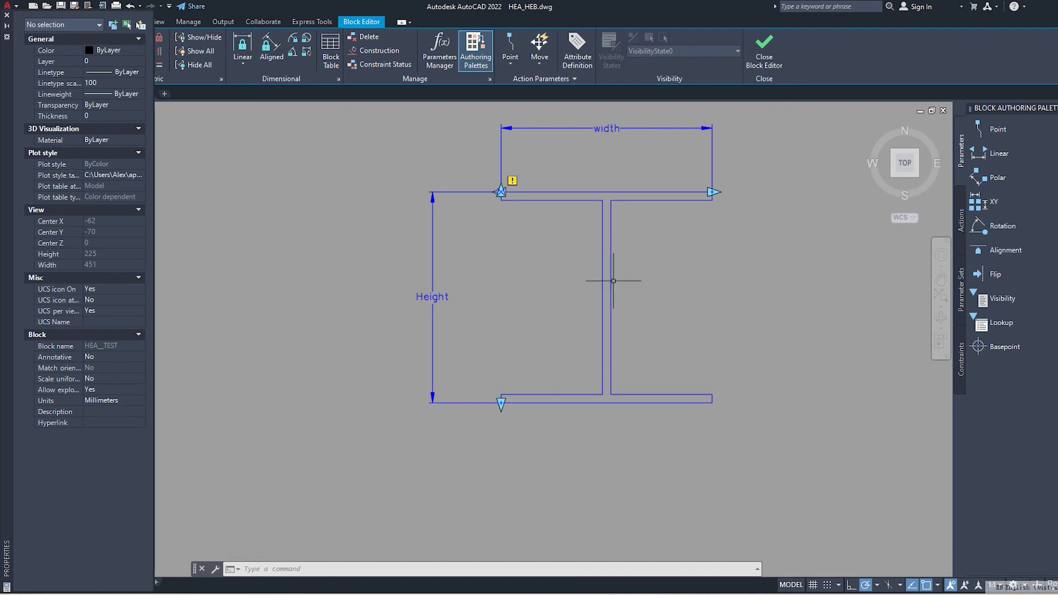
pyautogui.click(962, 226)
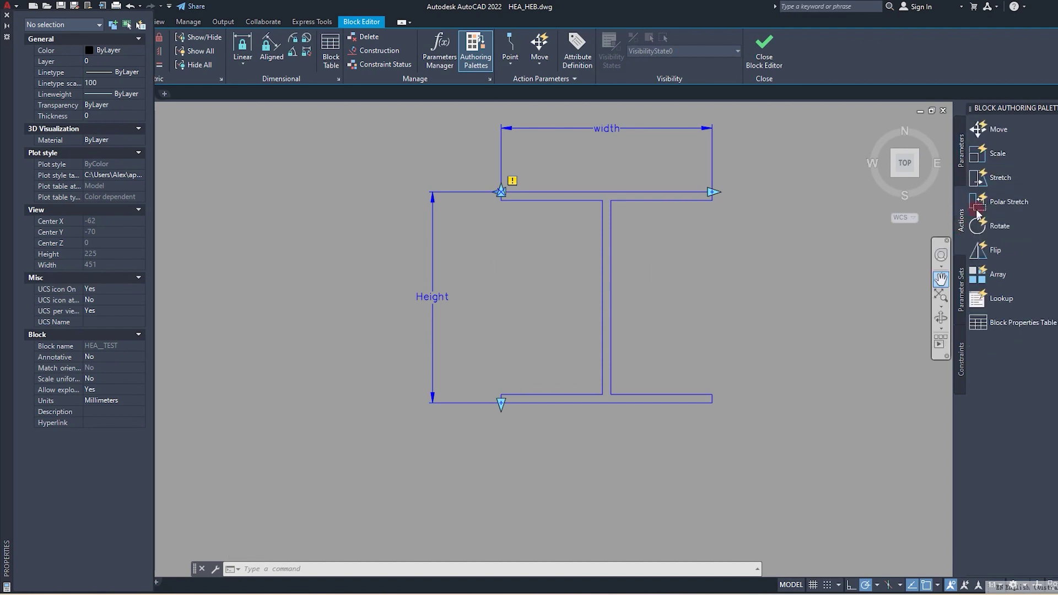
# Add a Stretch action on width's end point covering the right flange ends.
pyautogui.click(992, 177)
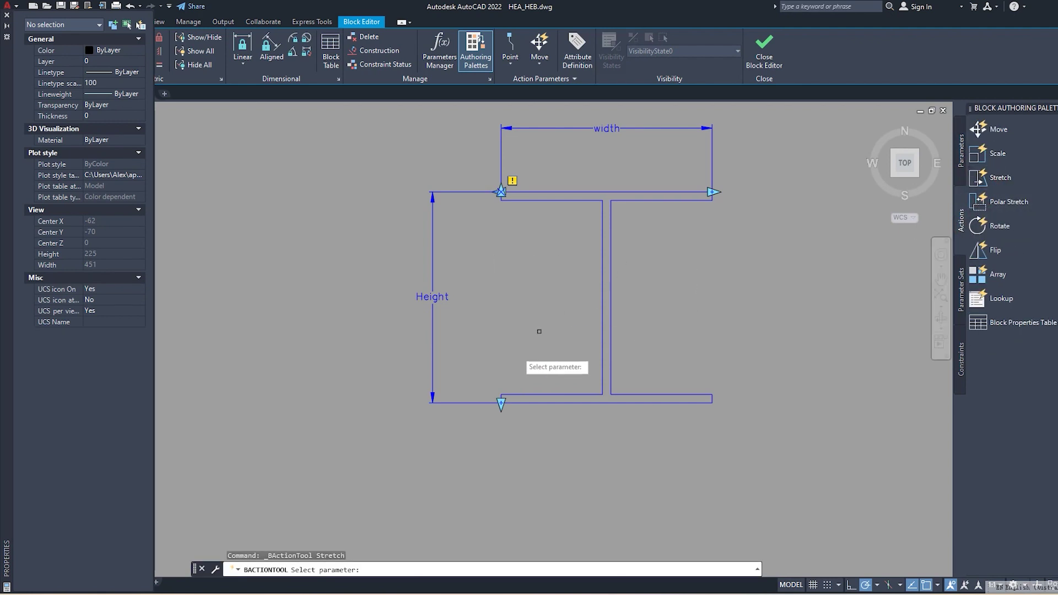
pyautogui.scroll(-3, 579, 284)
pyautogui.scroll(3, 584, 278)
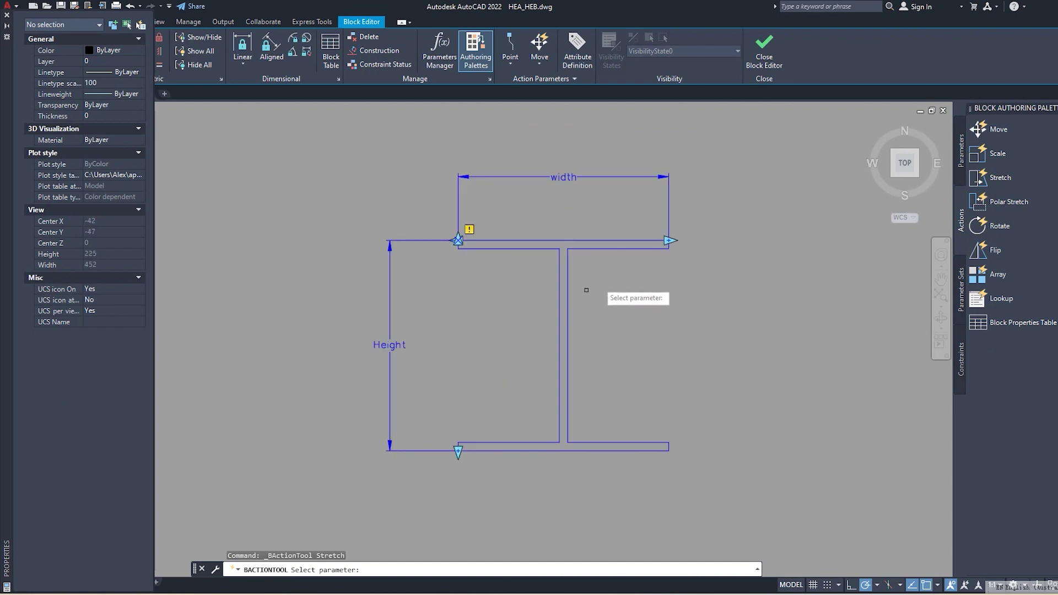
pyautogui.click(669, 196)
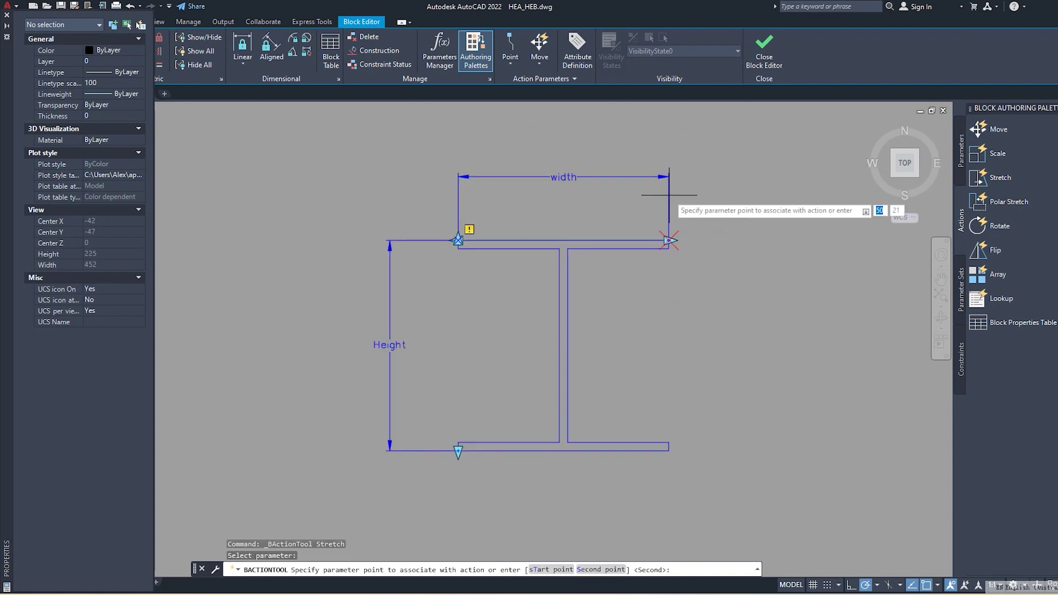
pyautogui.click(668, 240)
pyautogui.click(766, 500)
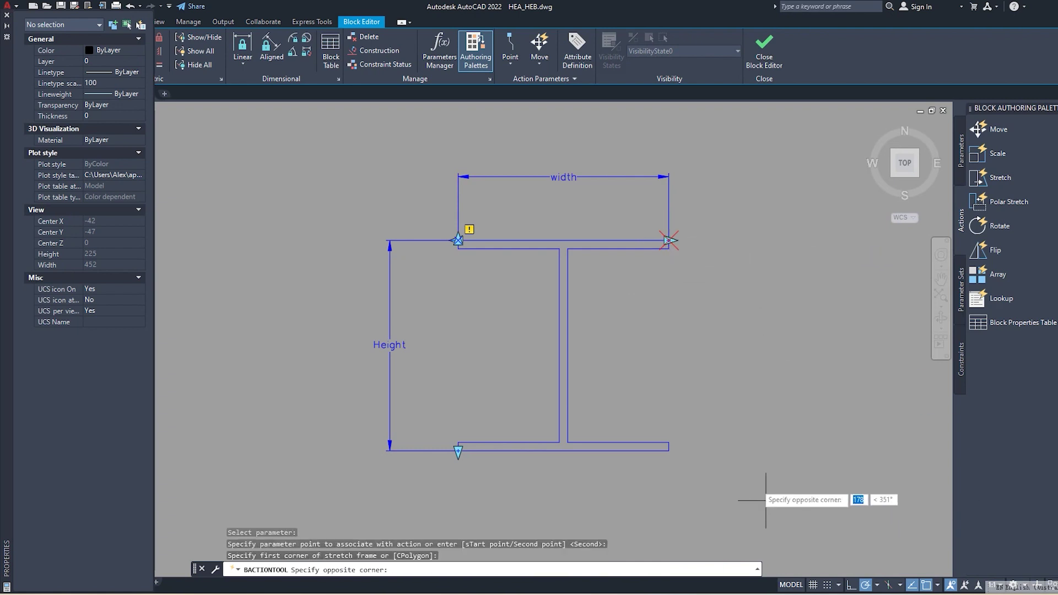
pyautogui.click(596, 153)
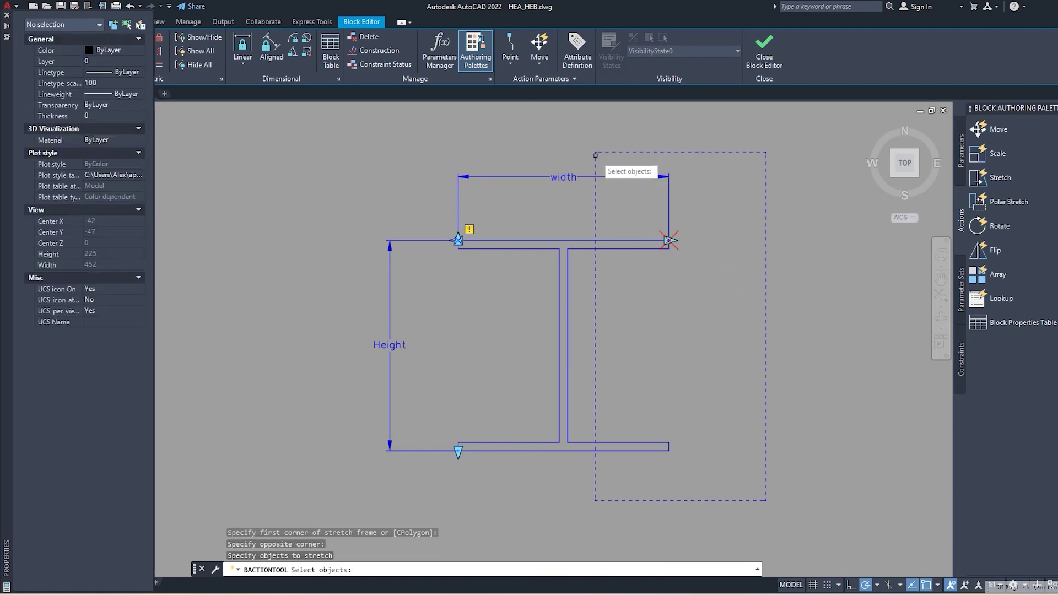
pyautogui.click(727, 471)
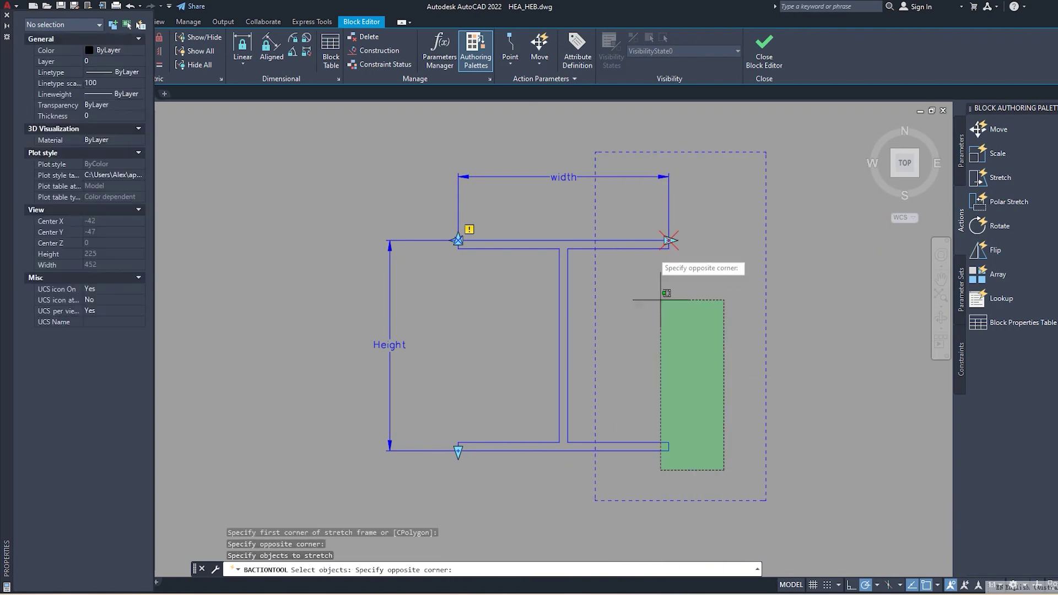
pyautogui.click(627, 214)
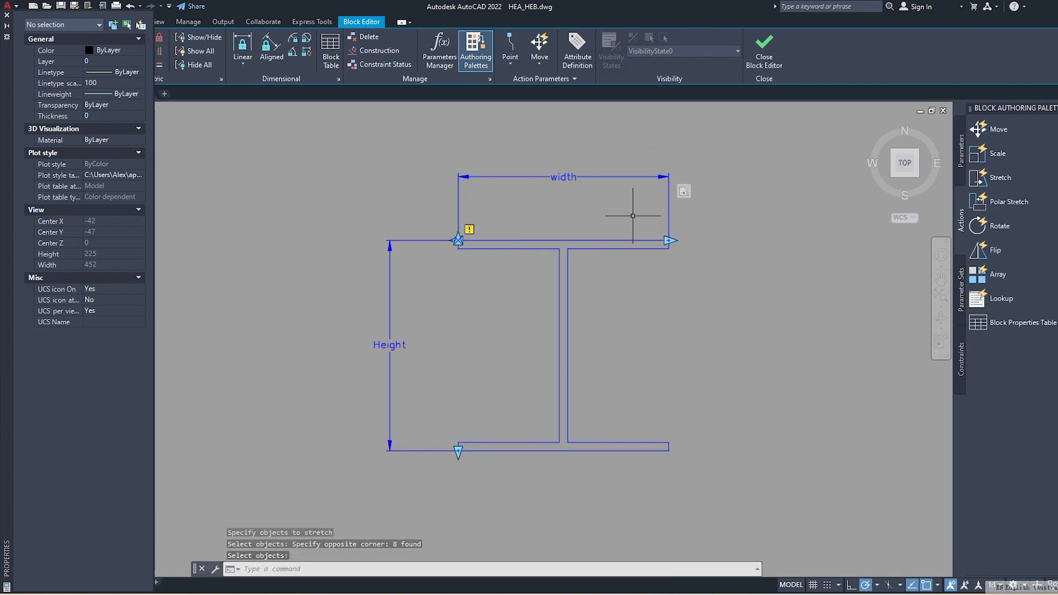
# Add a second Stretch action on width's start point covering the left flange ends.
pyautogui.click(997, 178)
pyautogui.click(499, 177)
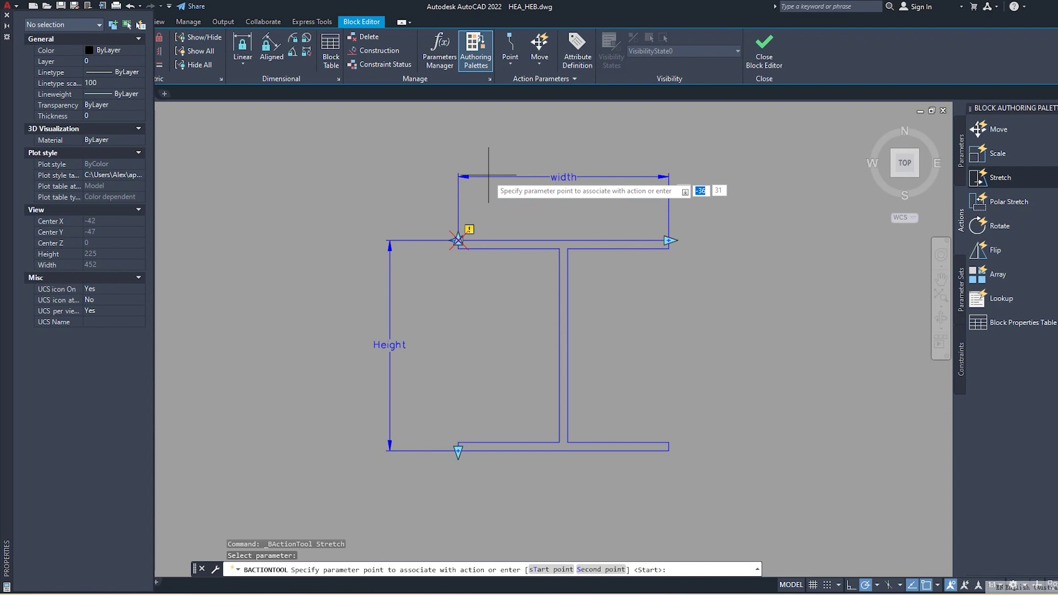
pyautogui.click(458, 240)
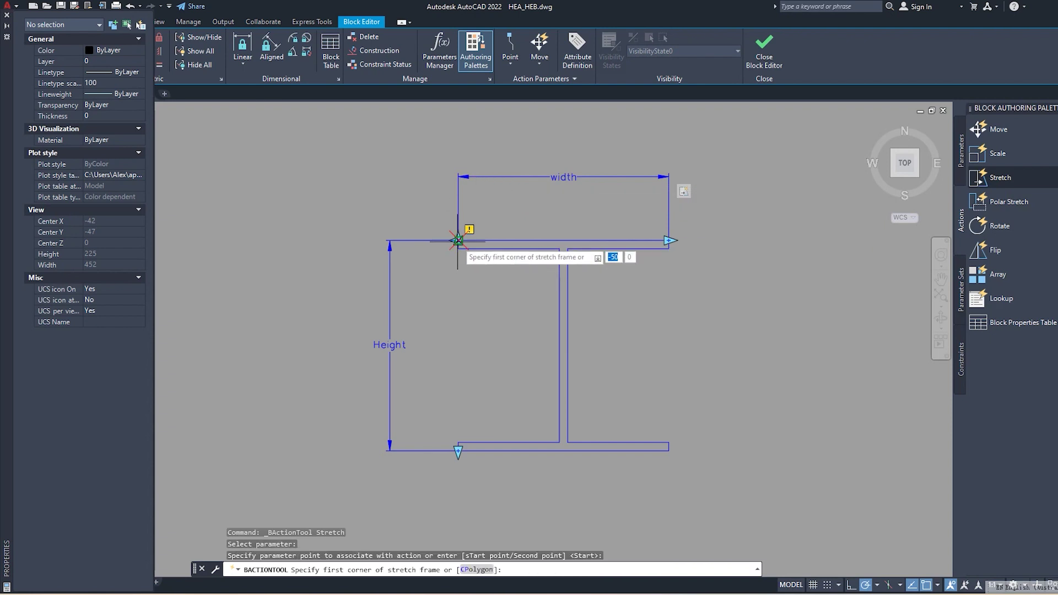
pyautogui.click(500, 496)
pyautogui.click(269, 218)
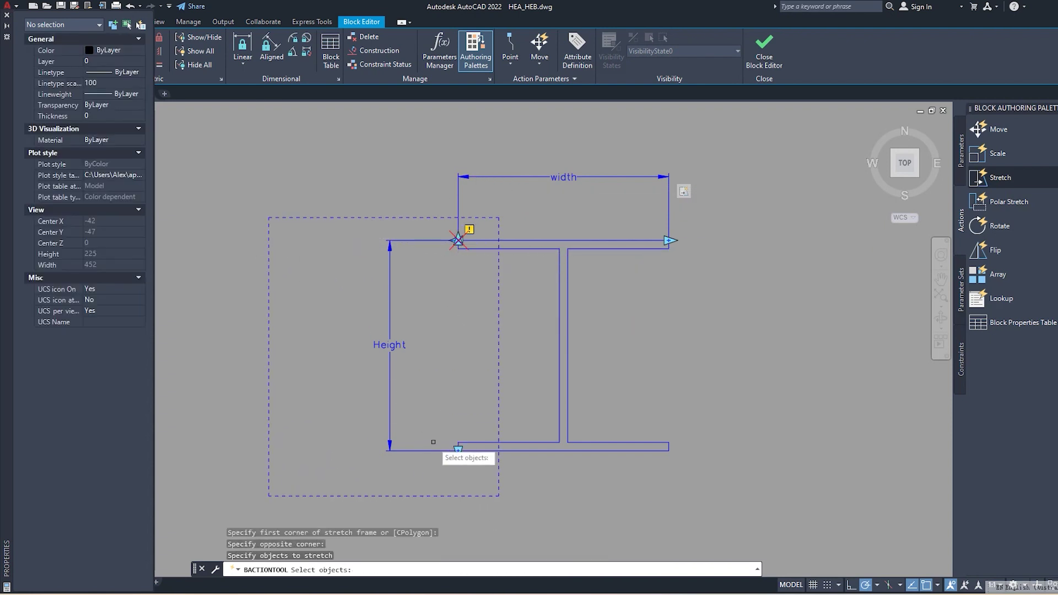
pyautogui.click(480, 475)
pyautogui.click(324, 231)
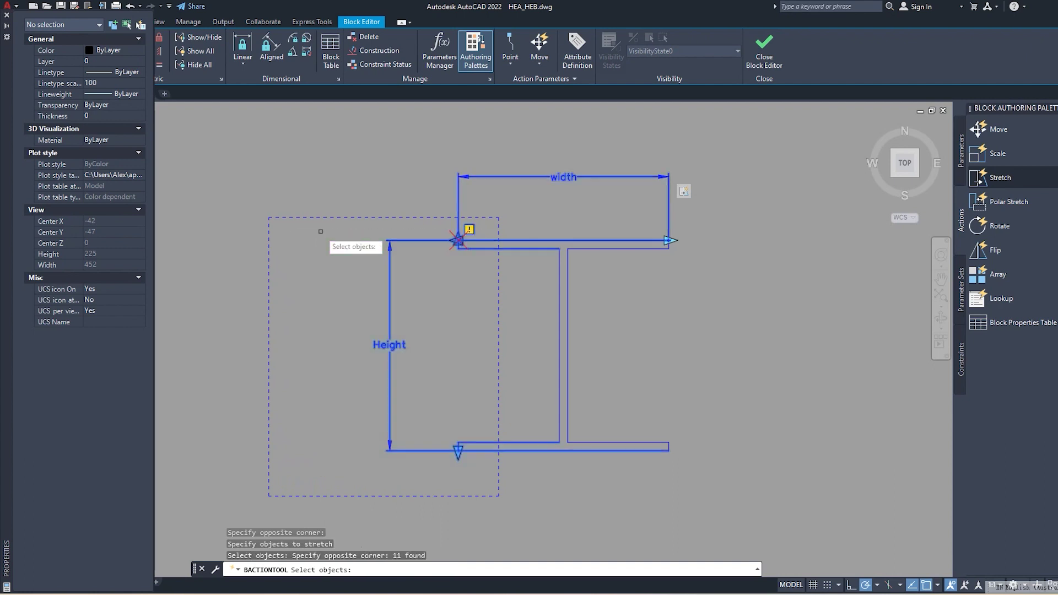
# Keep width's base location at Startpoint and set its Number of Grips to 1.
pyautogui.press('Return')
pyautogui.click(565, 180)
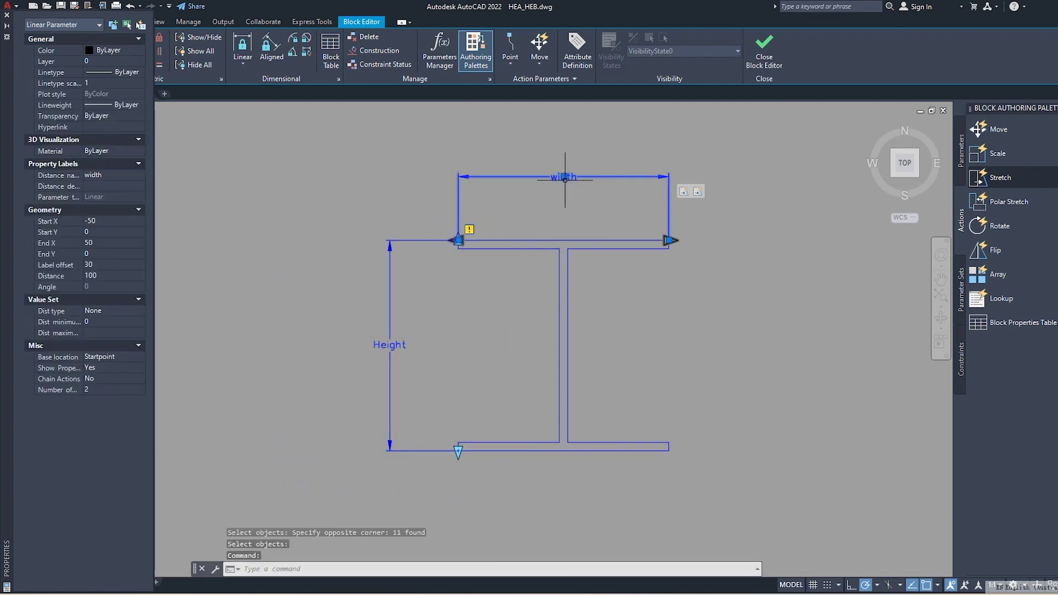
pyautogui.click(109, 357)
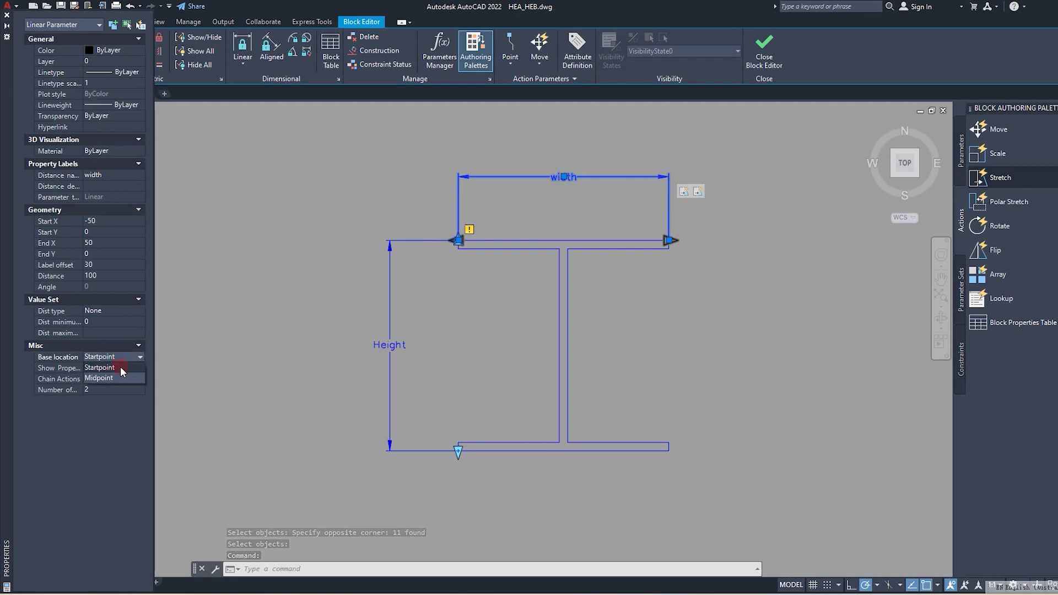
pyautogui.click(109, 368)
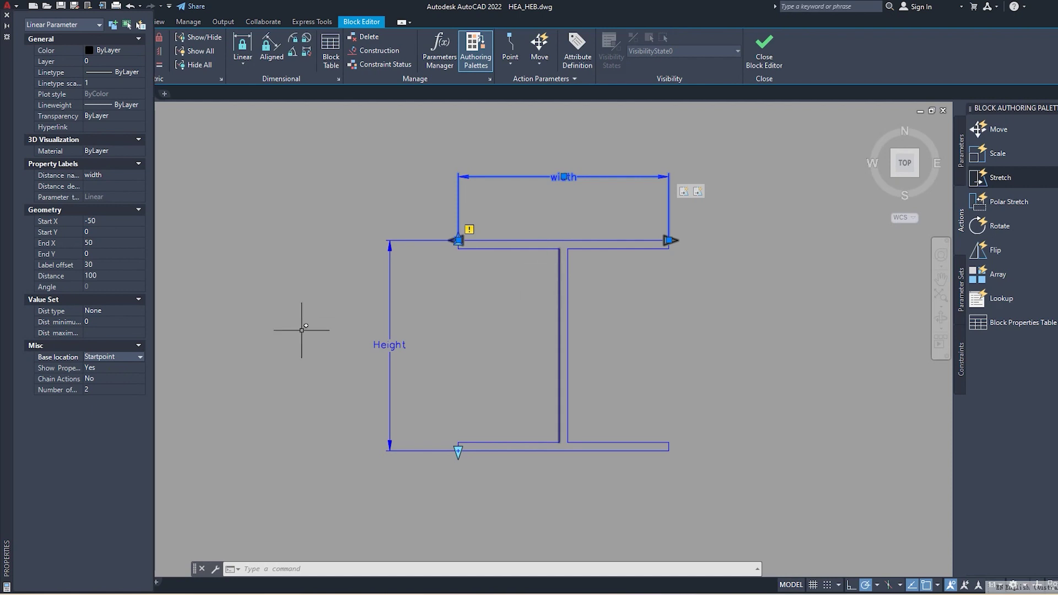
pyautogui.click(114, 390)
pyautogui.click(108, 407)
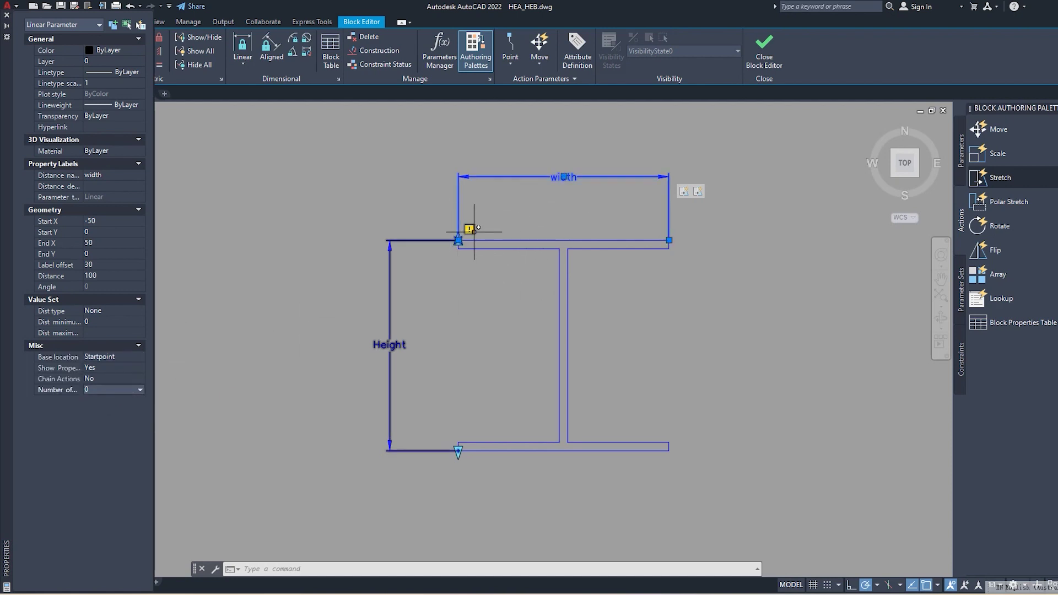
pyautogui.press('Escape')
pyautogui.scroll(-2, 548, 273)
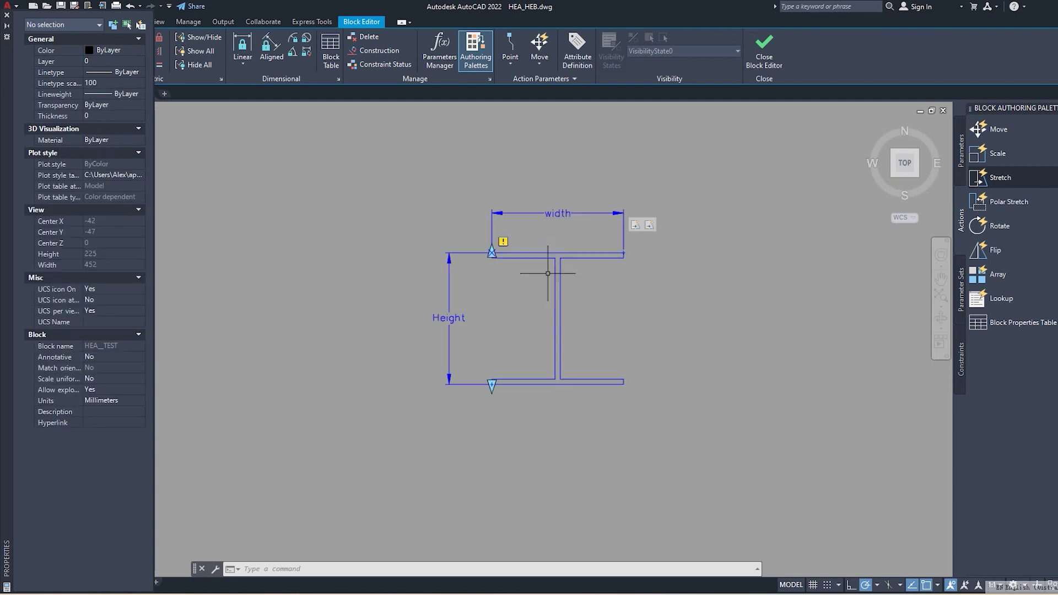
# Add a Stretch action on Height's bottom point covering the bottom flange and web.
pyautogui.click(999, 178)
pyautogui.click(450, 326)
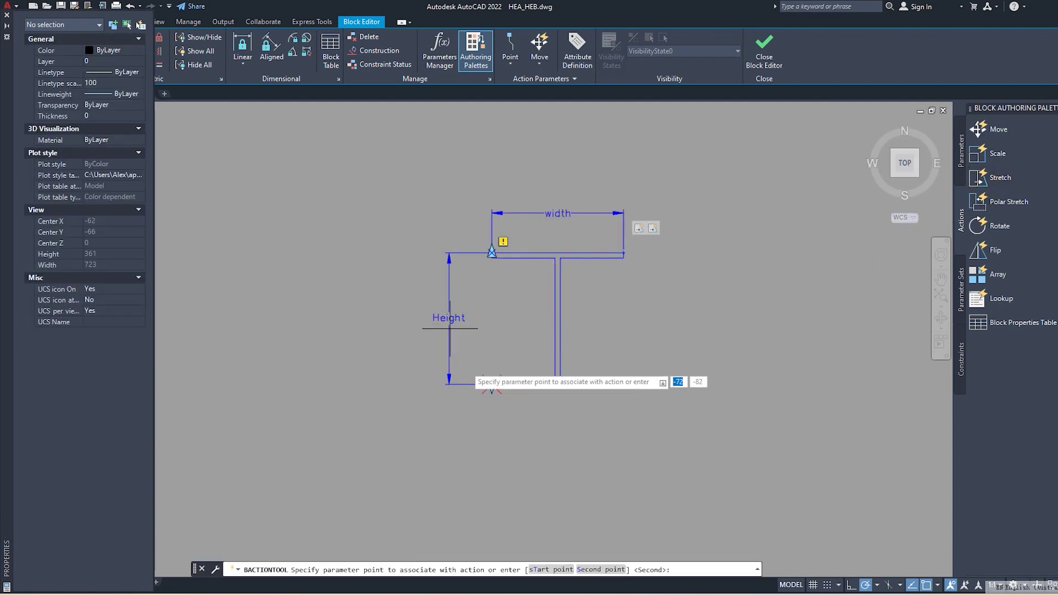
pyautogui.scroll(2, 485, 389)
pyautogui.click(496, 382)
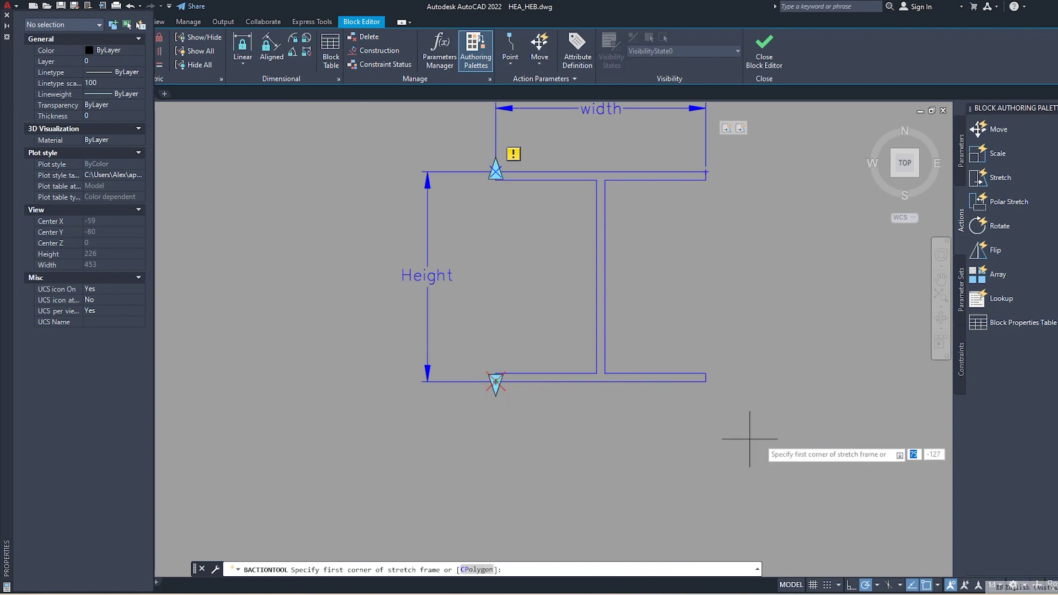
pyautogui.click(767, 440)
pyautogui.click(320, 282)
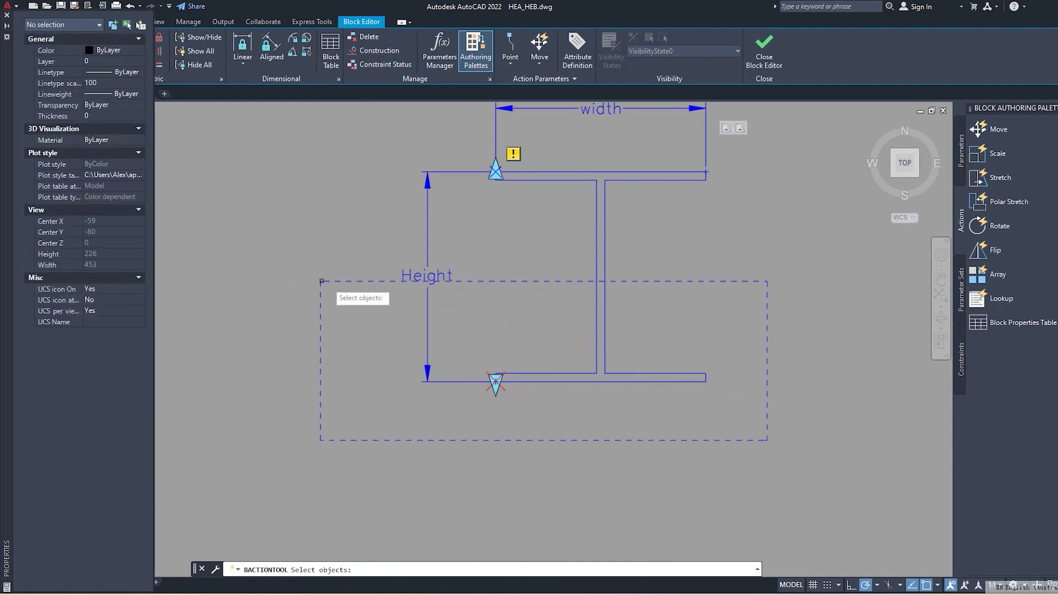
pyautogui.click(731, 416)
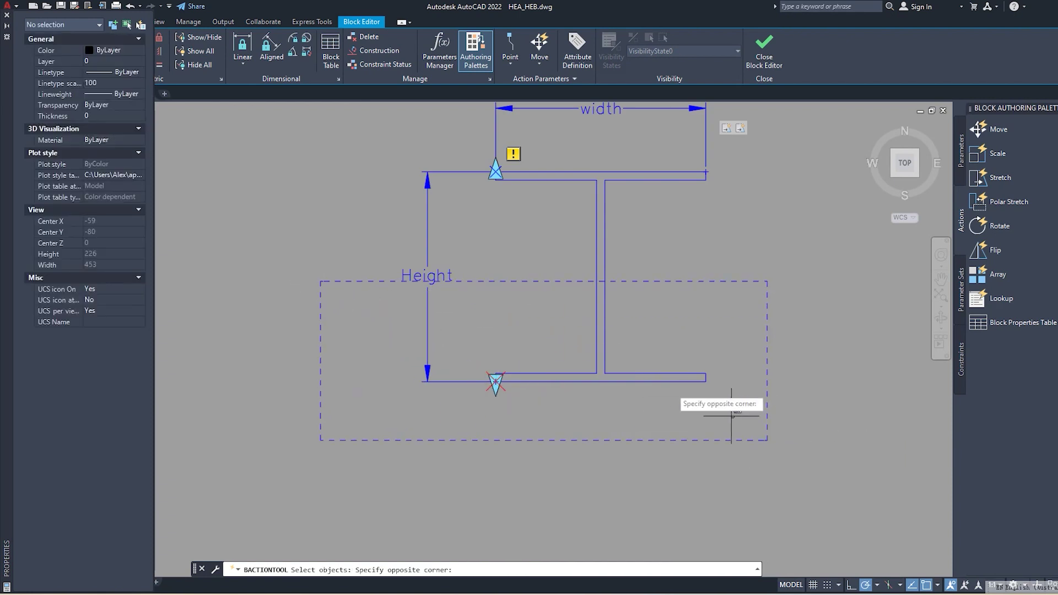
pyautogui.click(342, 331)
pyautogui.press('Return')
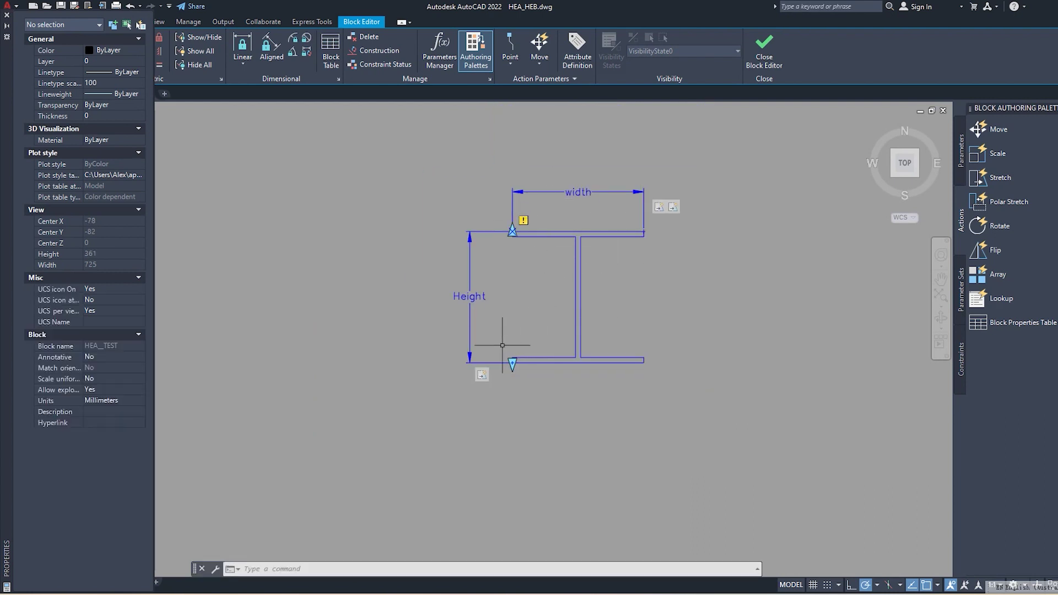
# Set the Height parameter's Number of Grips to 0.
pyautogui.click(485, 356)
pyautogui.click(473, 295)
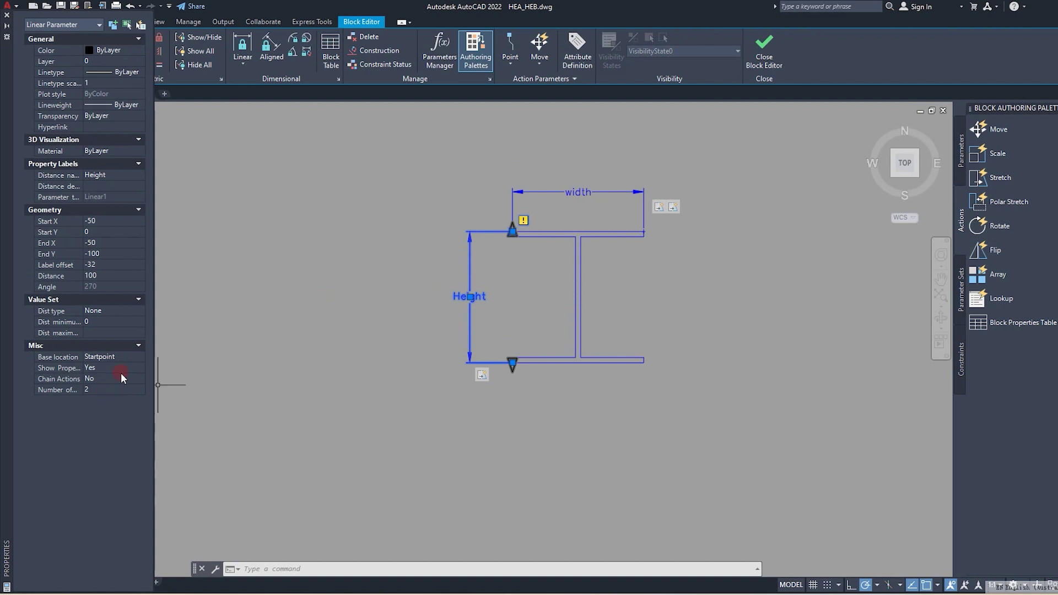
pyautogui.click(118, 389)
pyautogui.click(115, 395)
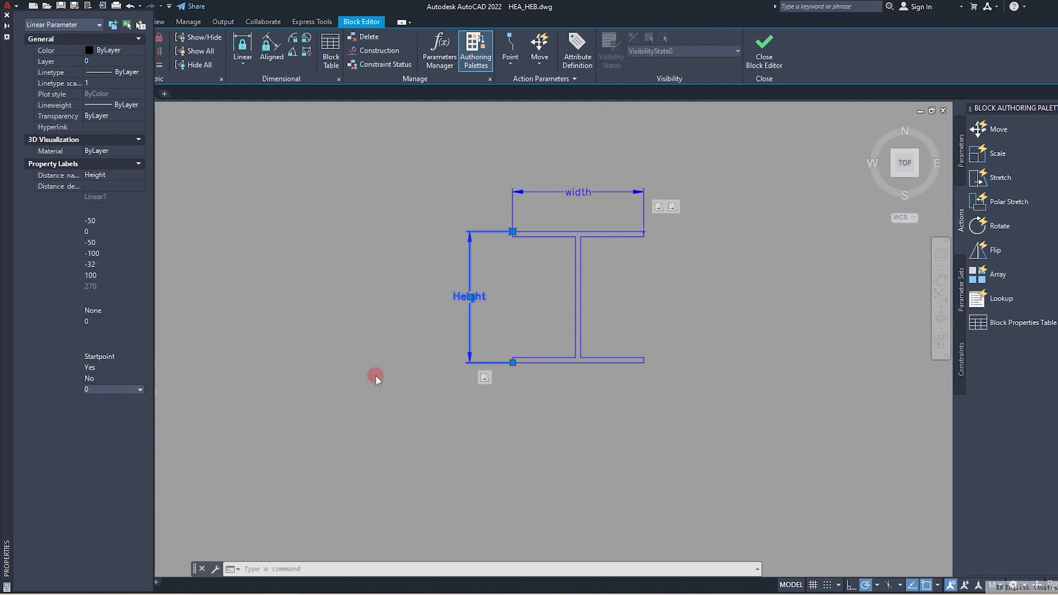
pyautogui.press('Escape')
pyautogui.scroll(2, 628, 337)
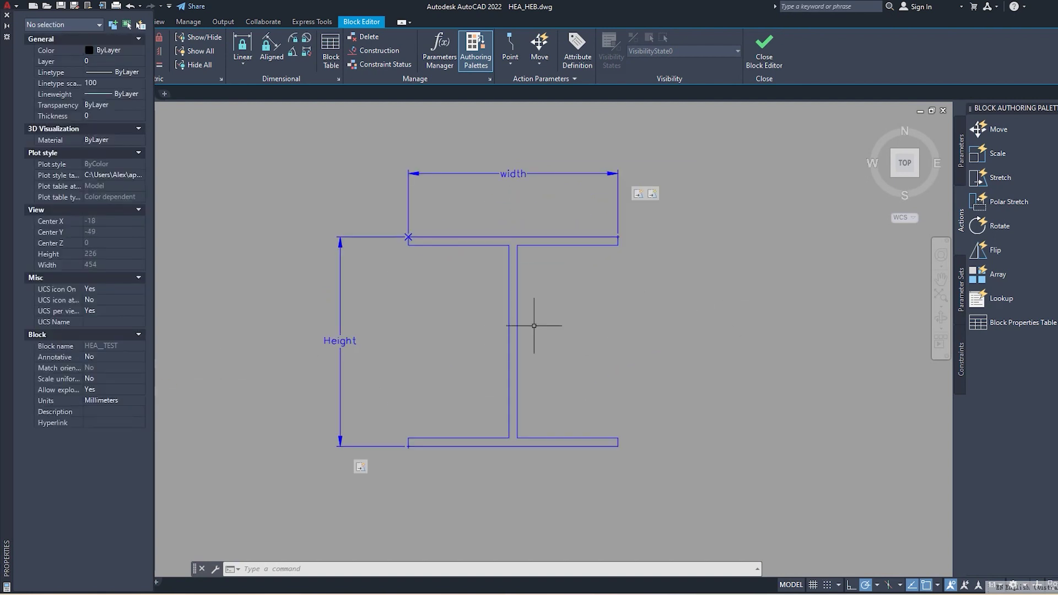
# Place Lookup parameter Lookup1 above and to the right of the HEA__TEST beam.
pyautogui.moveTo(535, 326); pyautogui.dragTo(507, 345, button='middle')
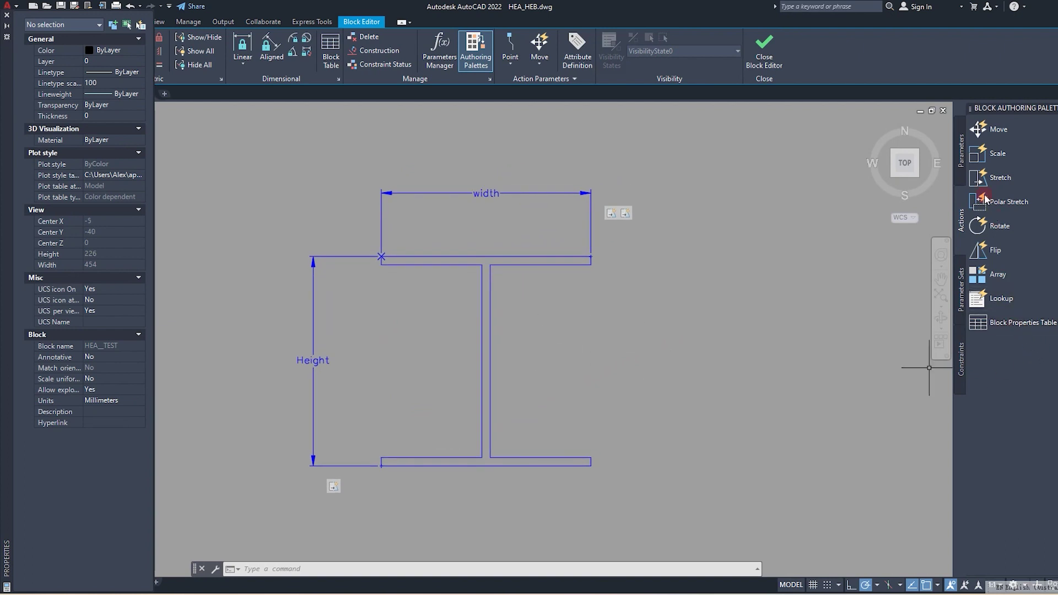
pyautogui.click(963, 162)
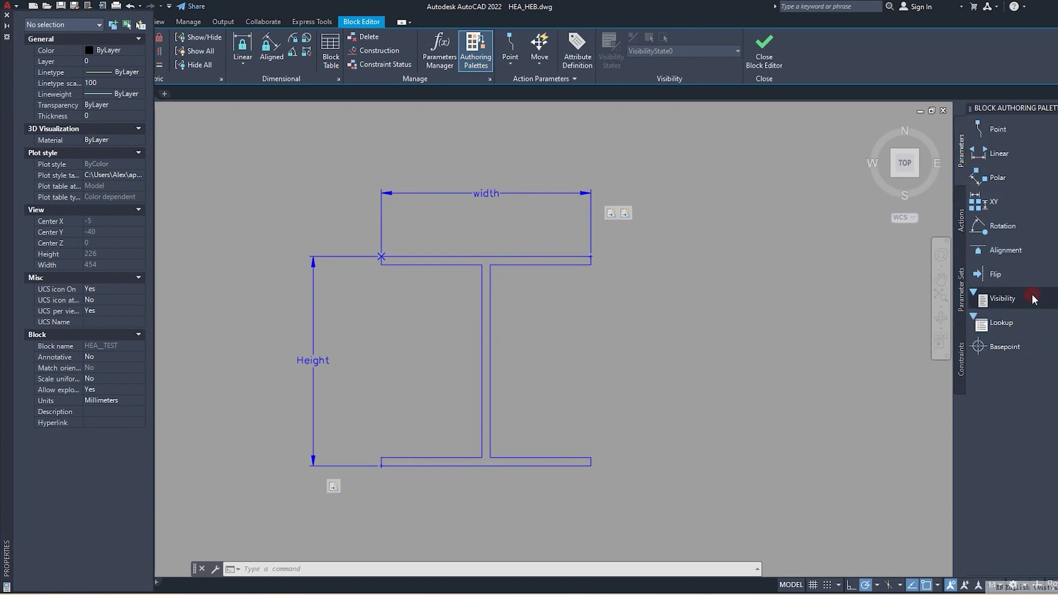
pyautogui.click(1000, 324)
pyautogui.click(656, 184)
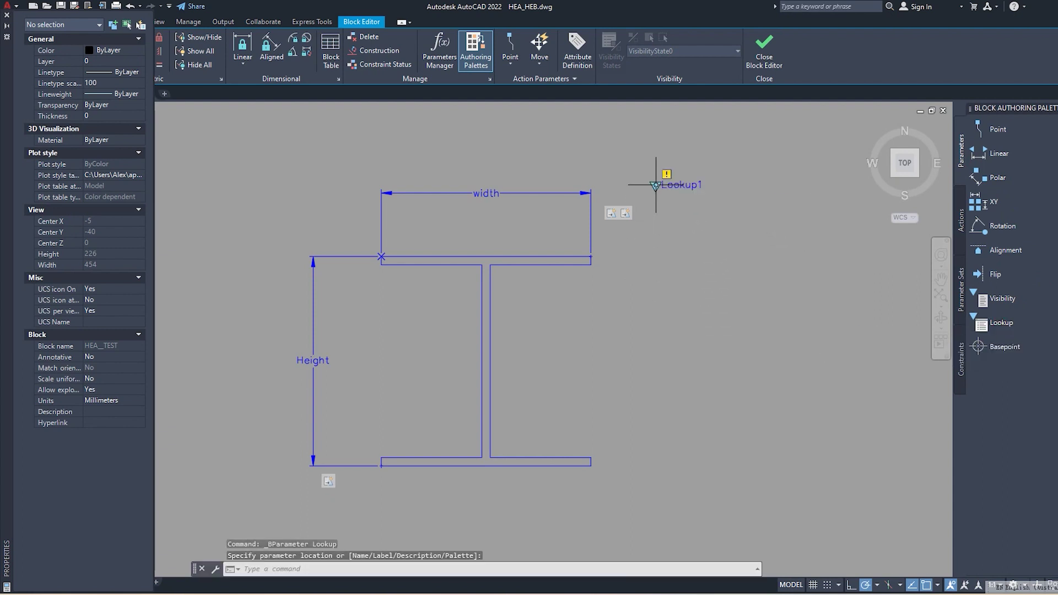
pyautogui.press('Escape')
pyautogui.click(683, 186)
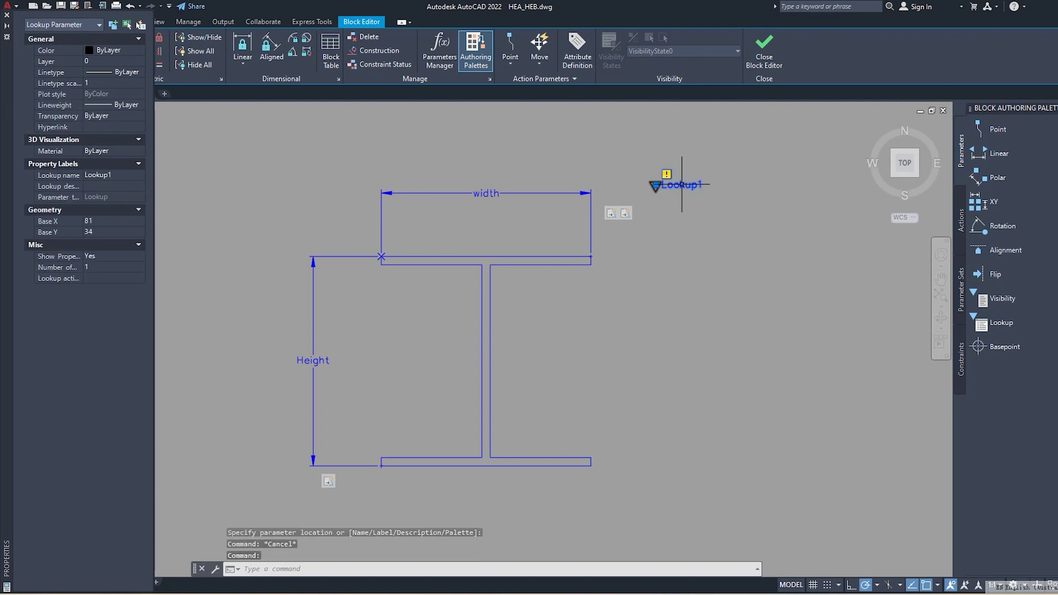
pyautogui.rightClick(682, 186)
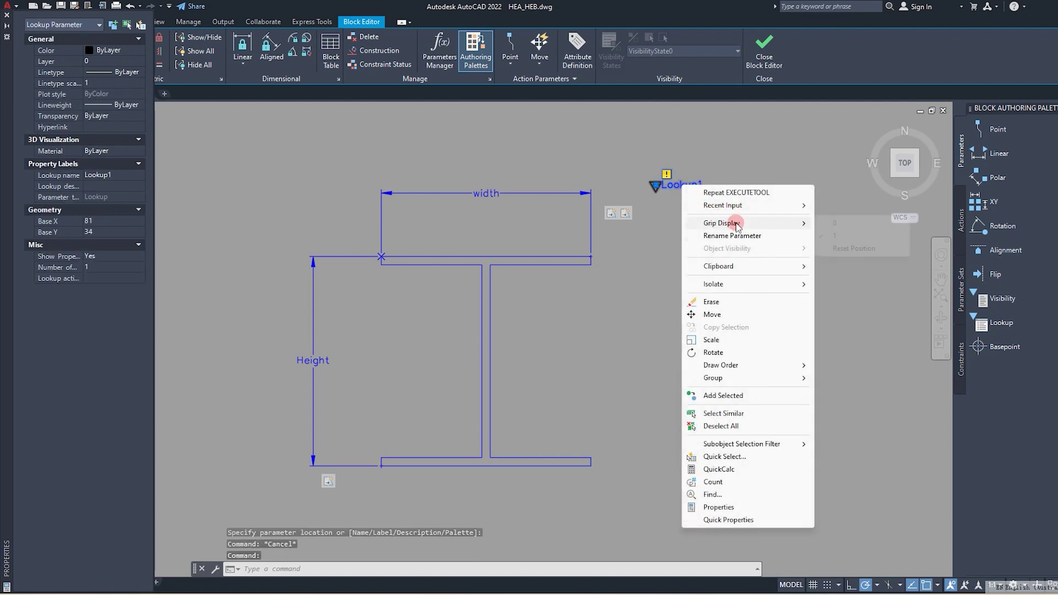
# Add width and Height as input properties in Lookup1's lookup table.
pyautogui.click(691, 175)
pyautogui.doubleClick(683, 185)
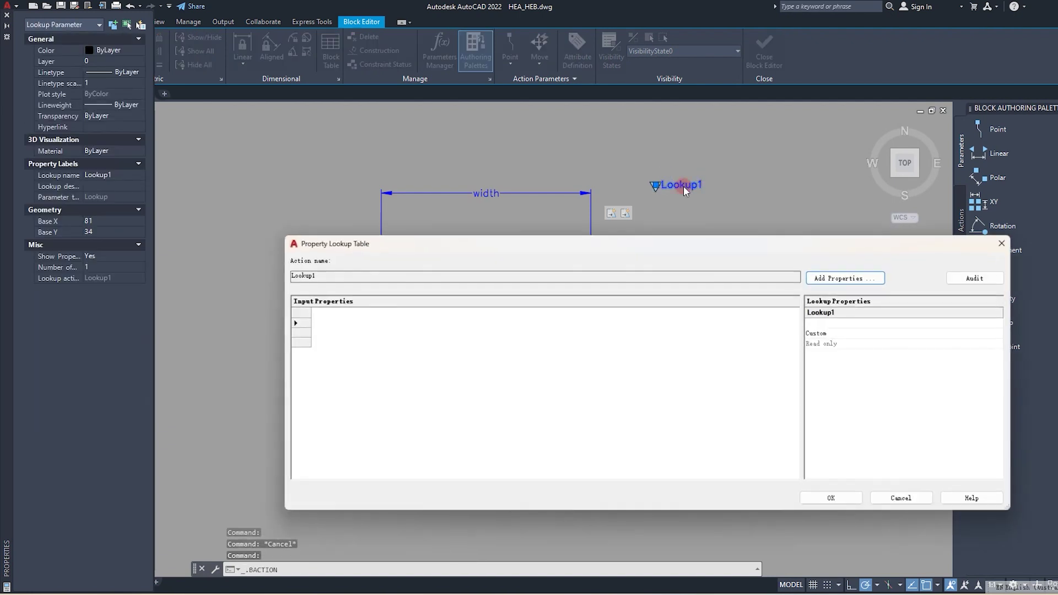
pyautogui.click(839, 278)
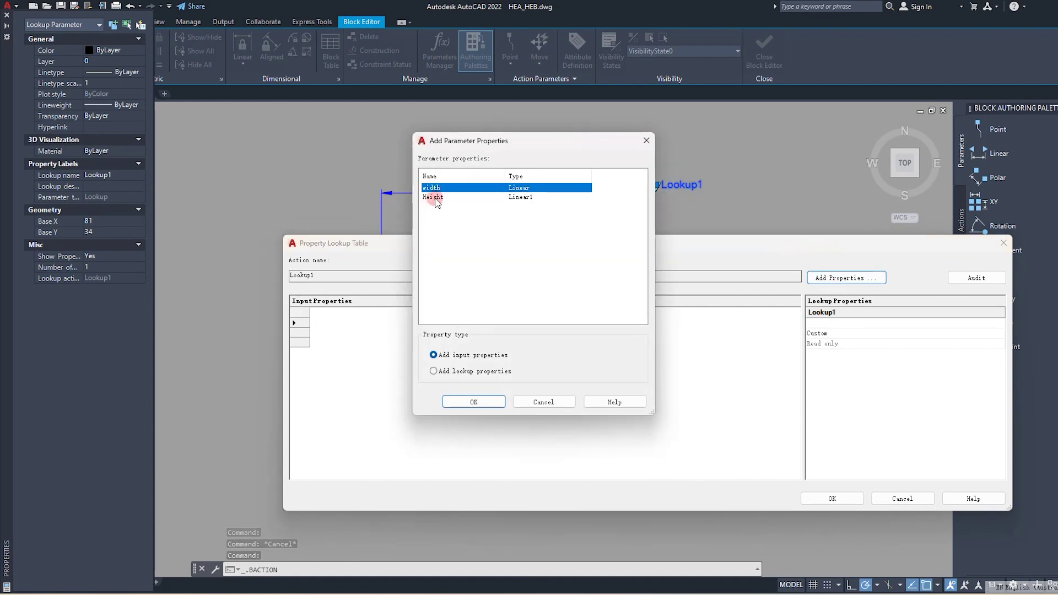
pyautogui.keyDown('shift'); pyautogui.click(432, 198); pyautogui.keyUp('shift')
pyautogui.click(498, 404)
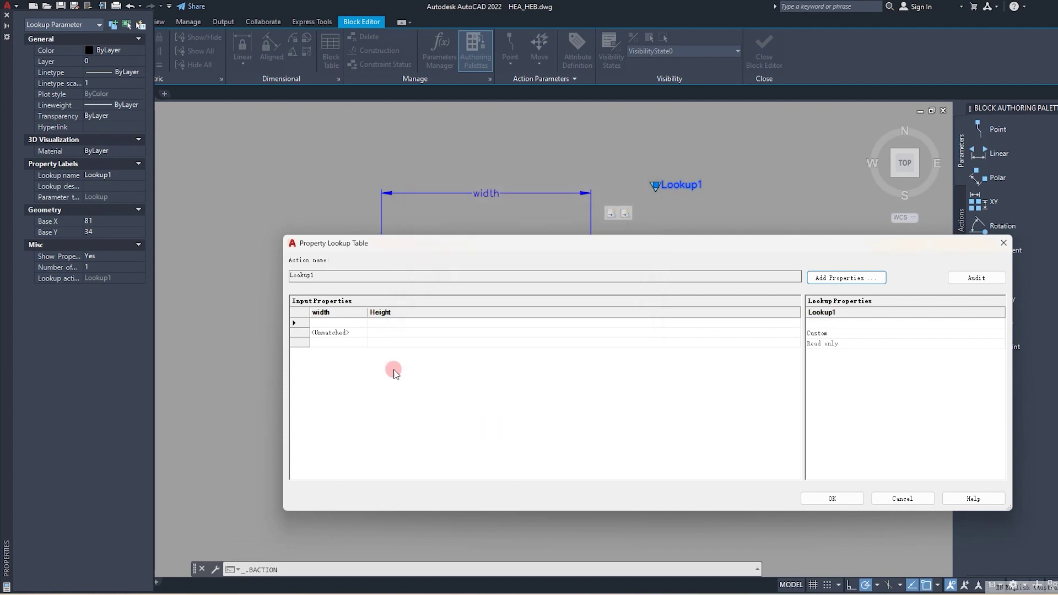
# Enter rows 100/100 → HEA100 and 140/140 → HEA140 with reverse lookup, and accept.
pyautogui.click(334, 324)
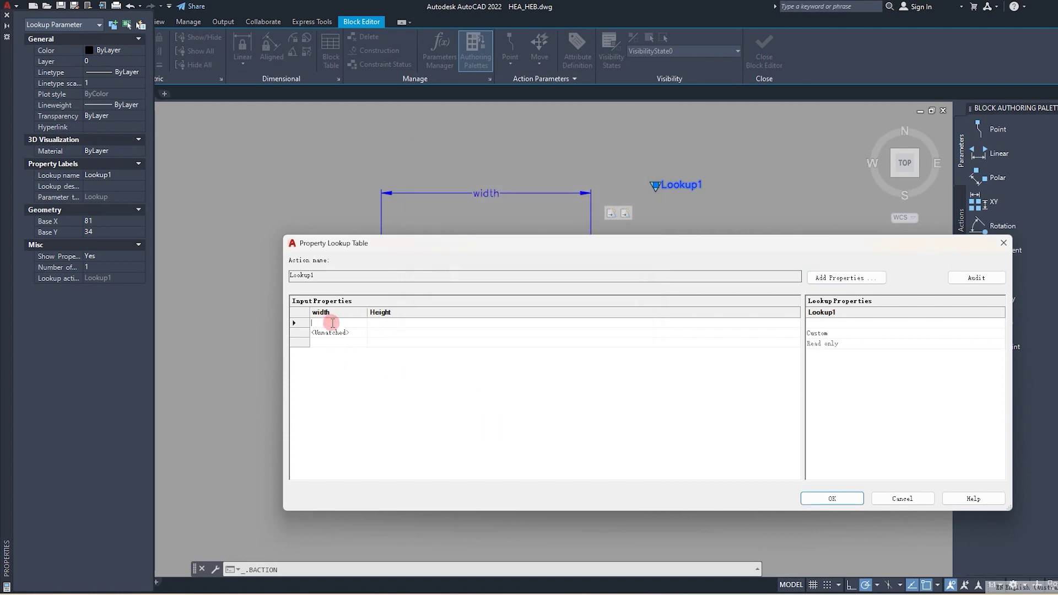
pyautogui.click(383, 324)
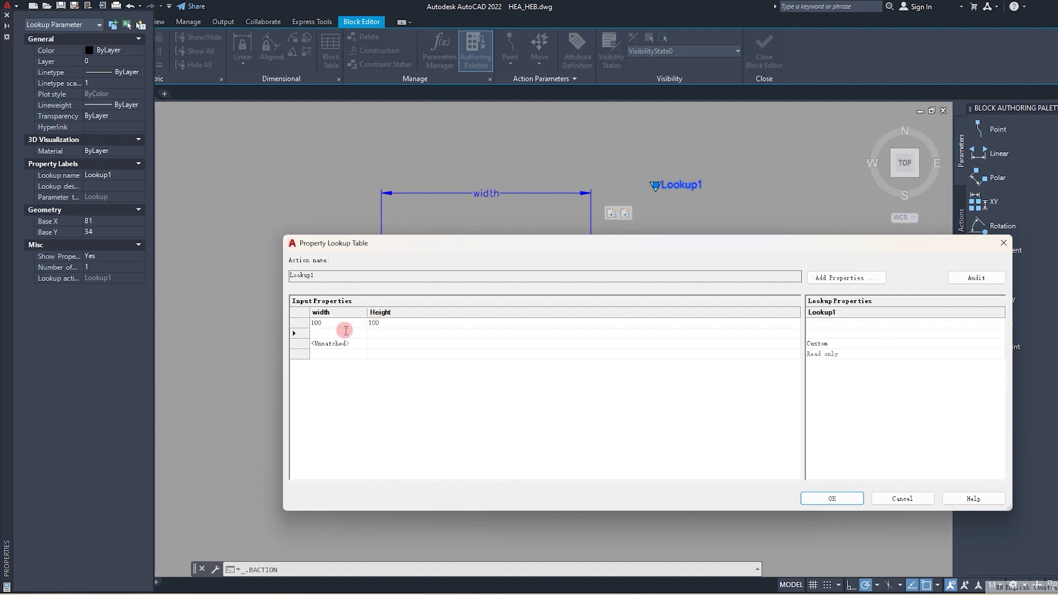
pyautogui.click(378, 336)
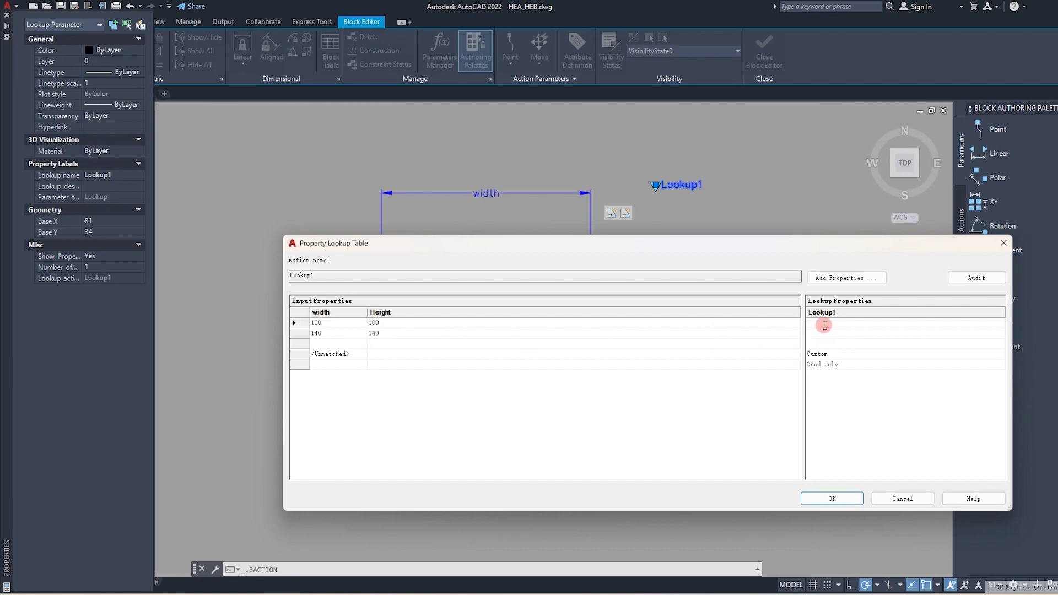
pyautogui.write('HEA100')
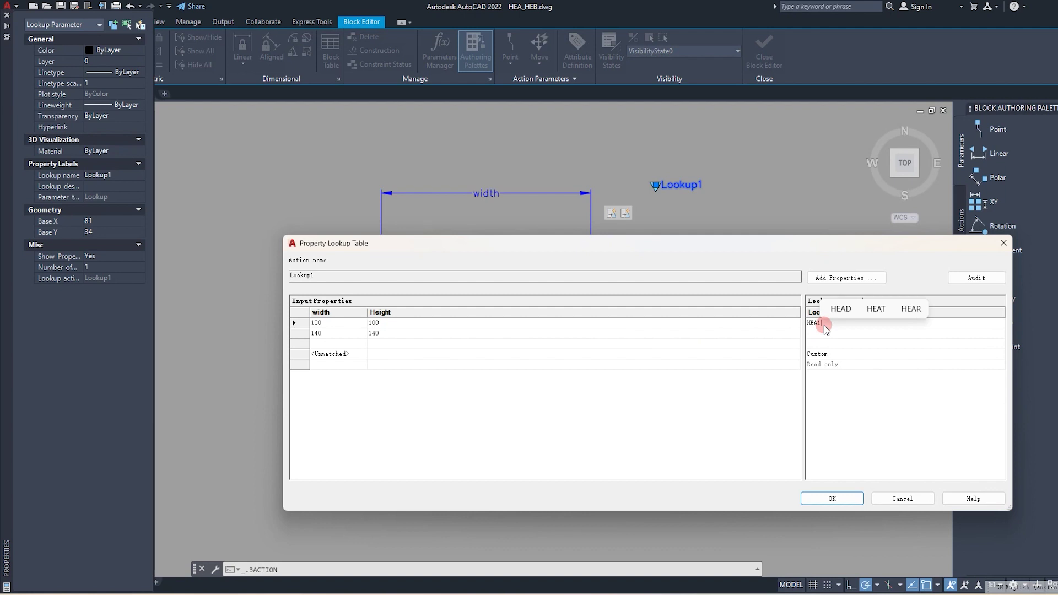
pyautogui.click(814, 334)
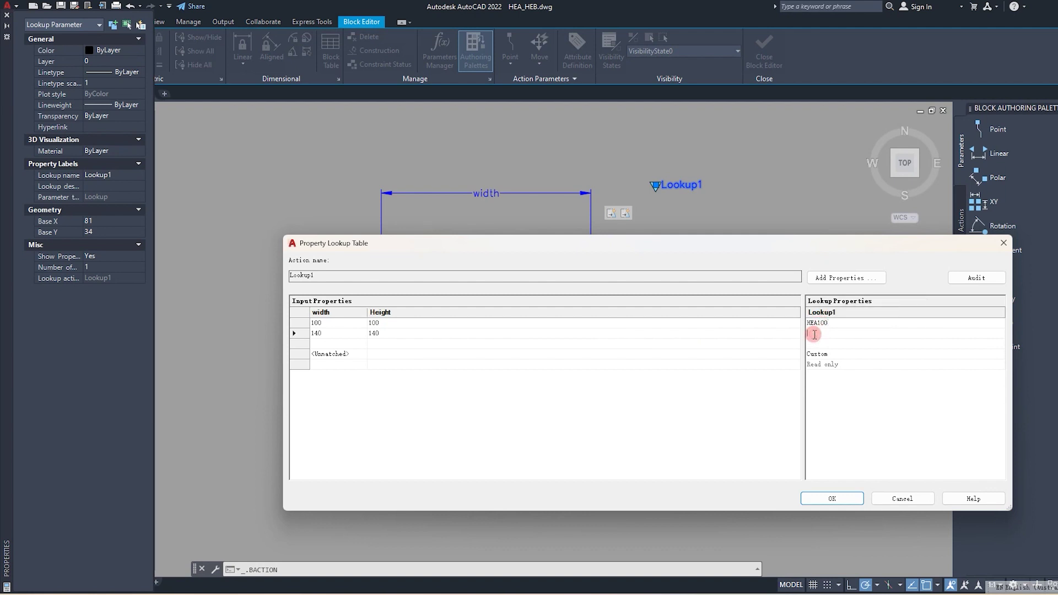
pyautogui.write('HEA140')
pyautogui.click(369, 345)
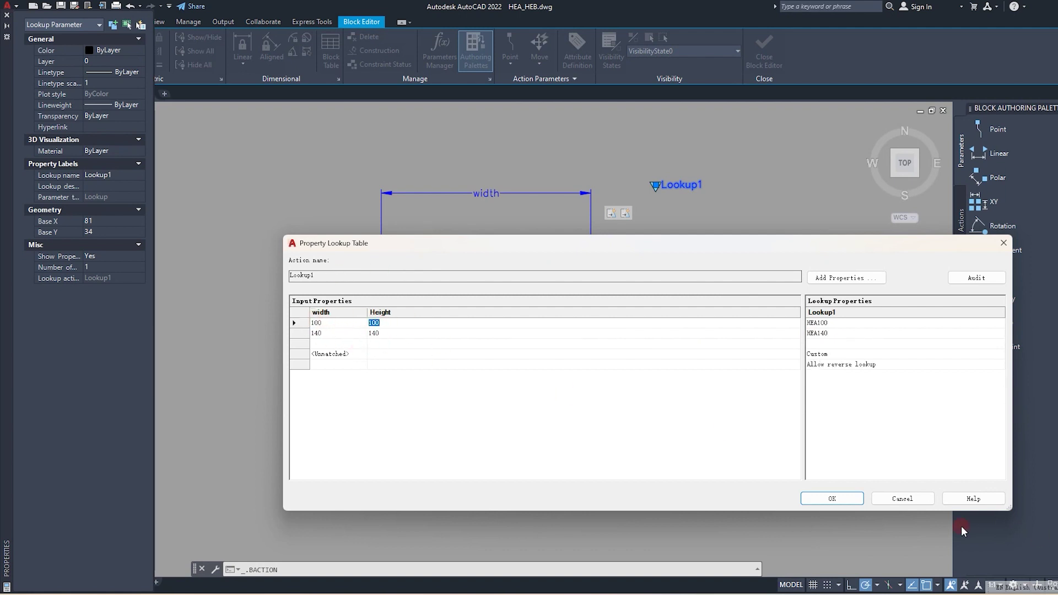
pyautogui.click(832, 498)
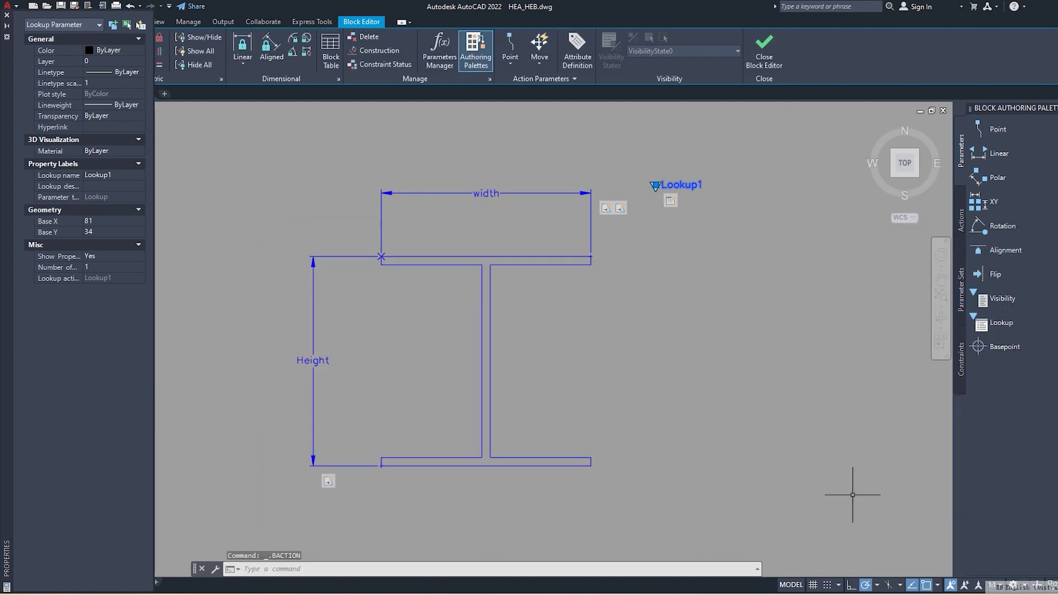
# Close the Block Editor and save the changes to the HEA_TEST block.
pyautogui.scroll(-2, 694, 336)
pyautogui.scroll(2, 589, 321)
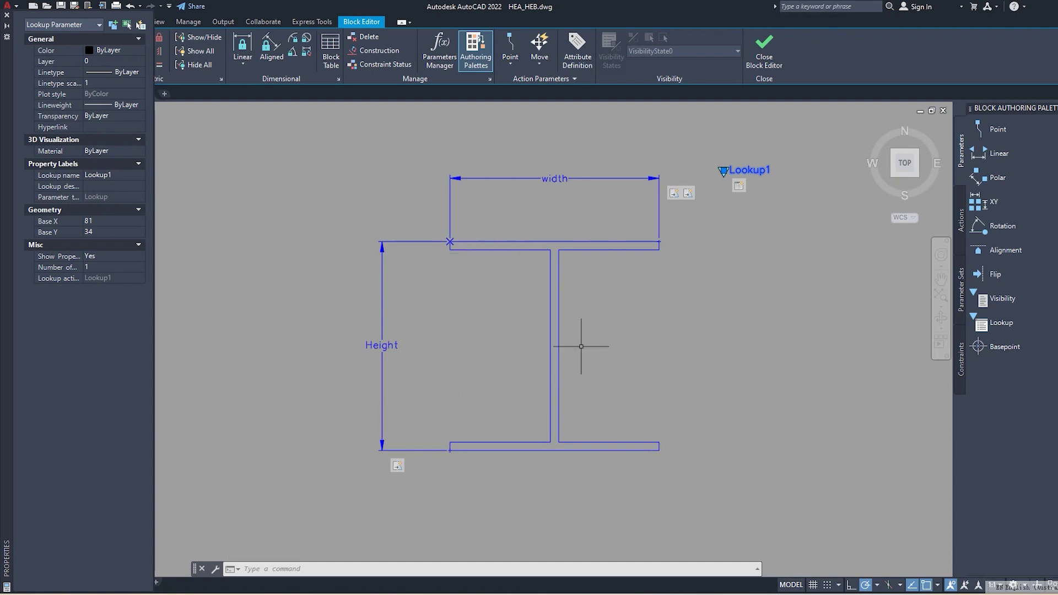
pyautogui.click(759, 54)
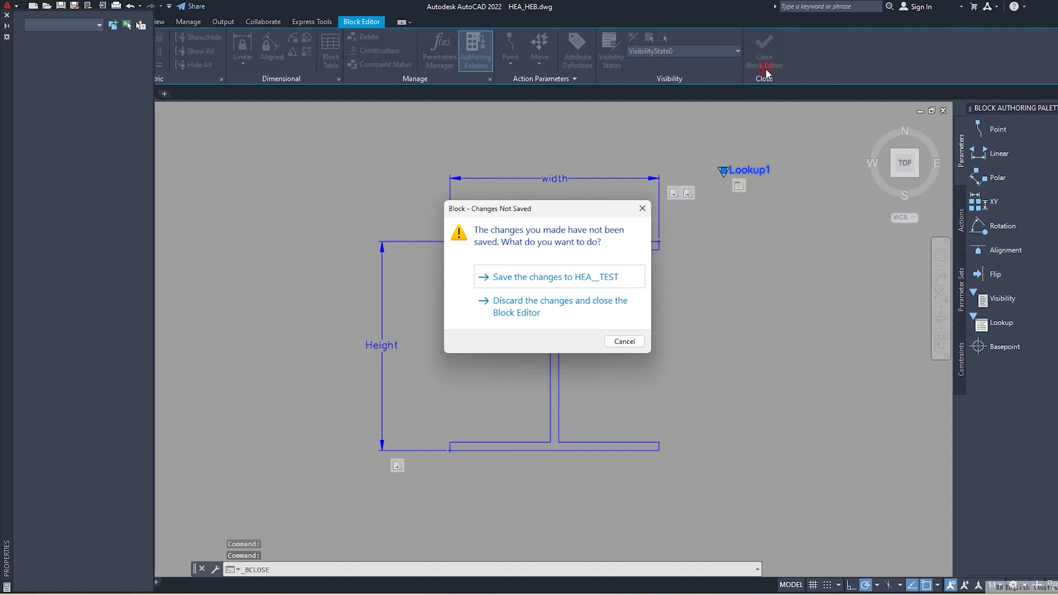
pyautogui.click(553, 277)
# Select the middle I-beam and set its Lookup1 to HEA140, making it 140×140.
pyautogui.scroll(-4, 609, 286)
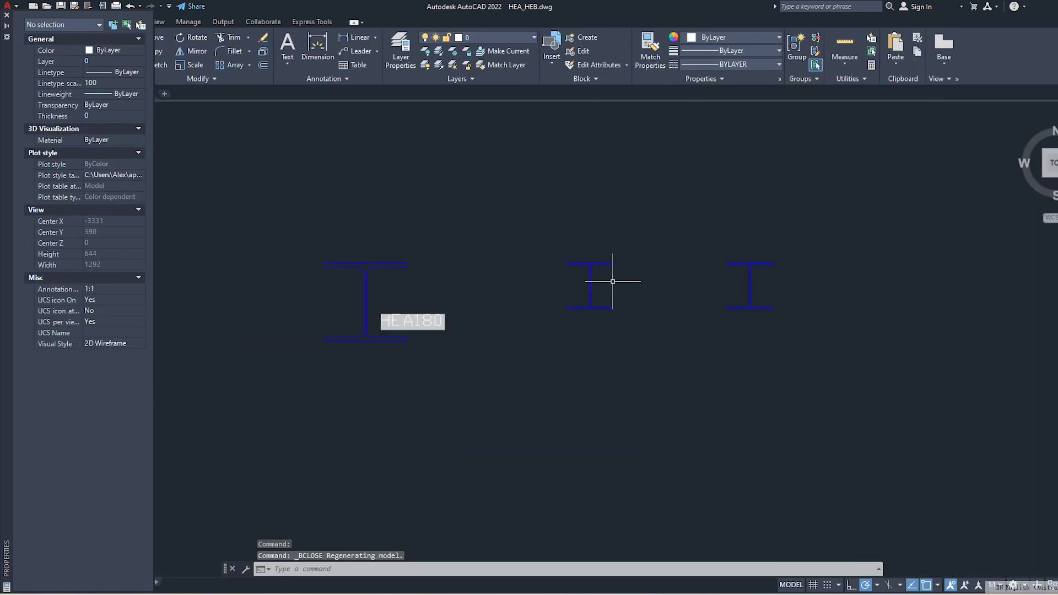
pyautogui.moveTo(584, 264); pyautogui.dragTo(570, 265)
pyautogui.scroll(4, 602, 276)
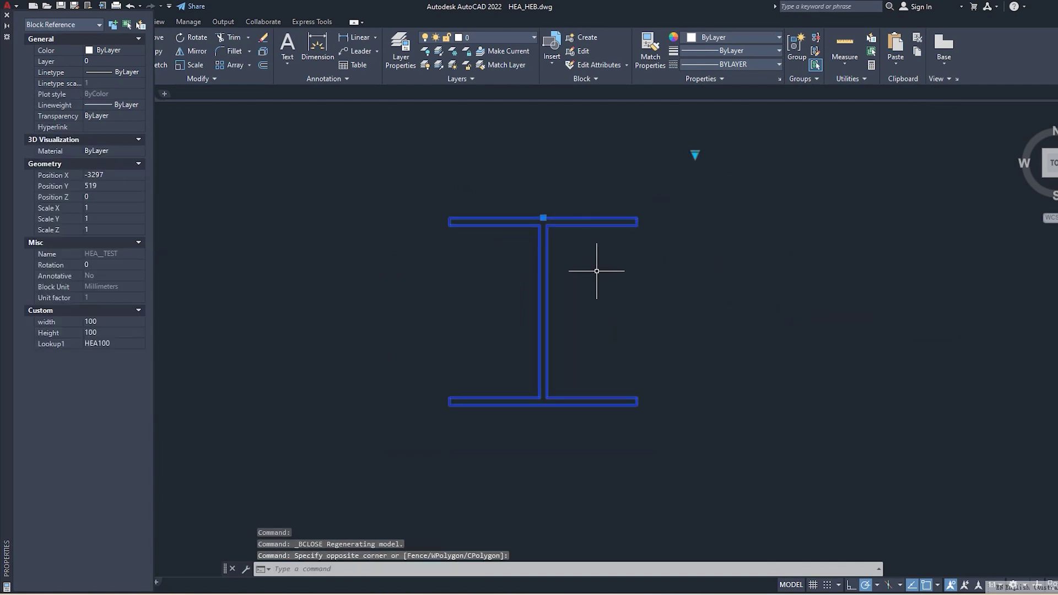
pyautogui.click(112, 345)
pyautogui.click(125, 346)
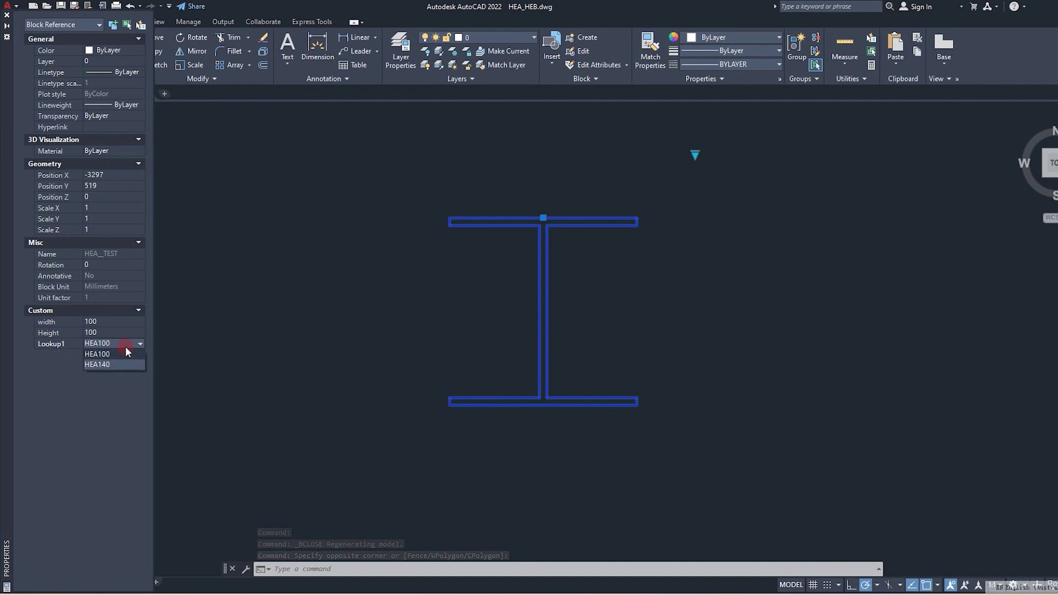
pyautogui.click(111, 355)
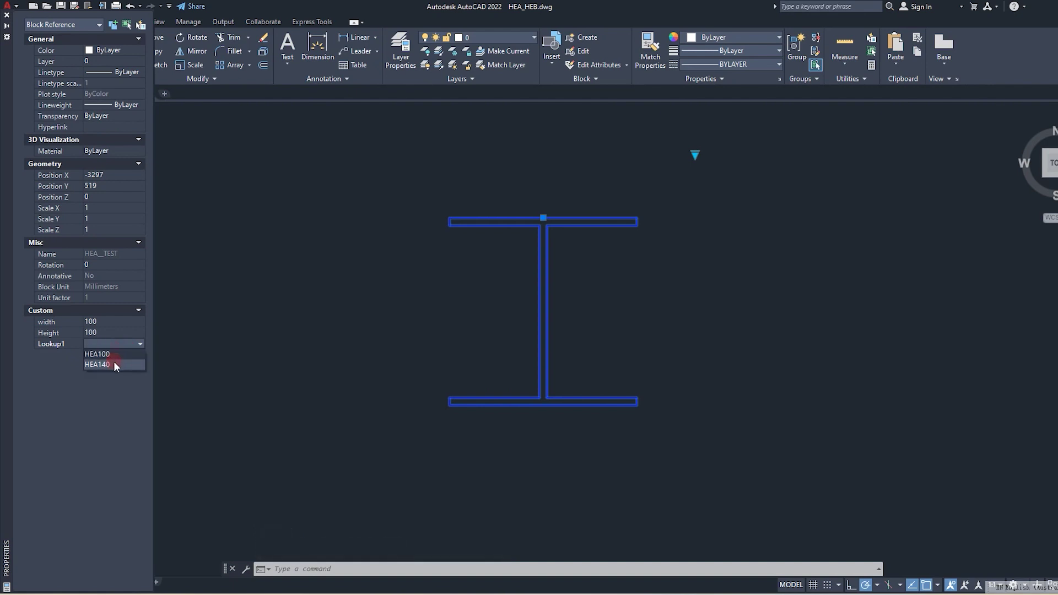
pyautogui.click(114, 362)
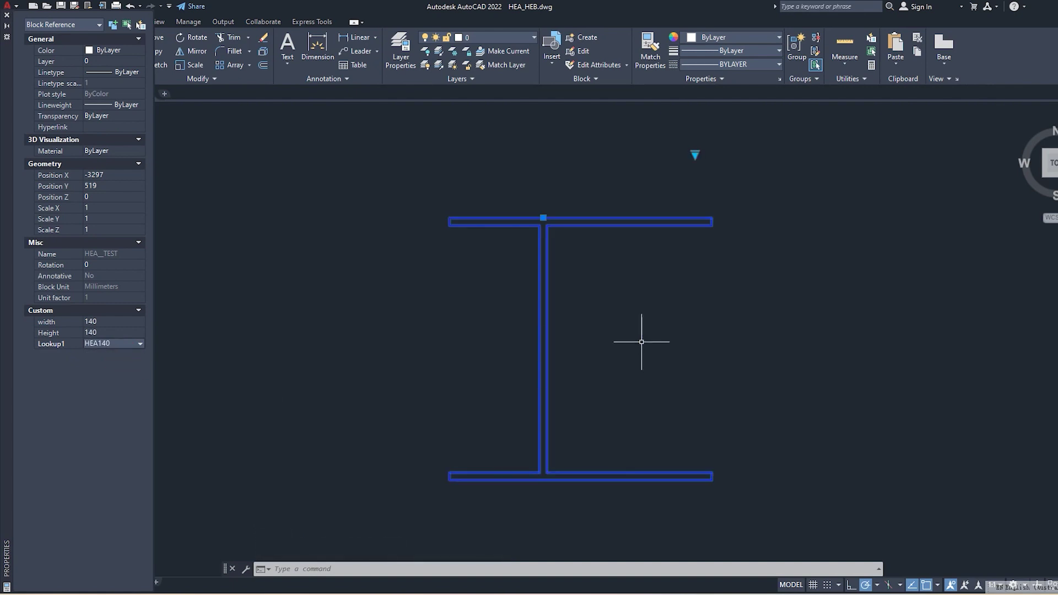
# Recentre the view on the enlarged beam, reselect it and bring up its context menu.
pyautogui.scroll(-4, 682, 316)
pyautogui.scroll(2, 683, 315)
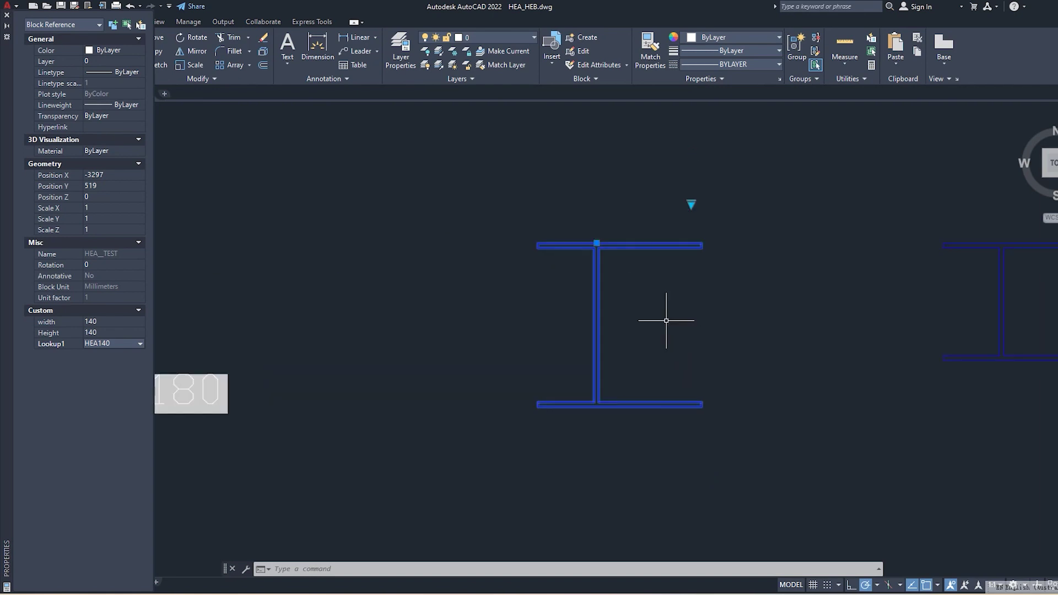
pyautogui.scroll(2, 667, 317)
pyautogui.scroll(-4, 534, 283)
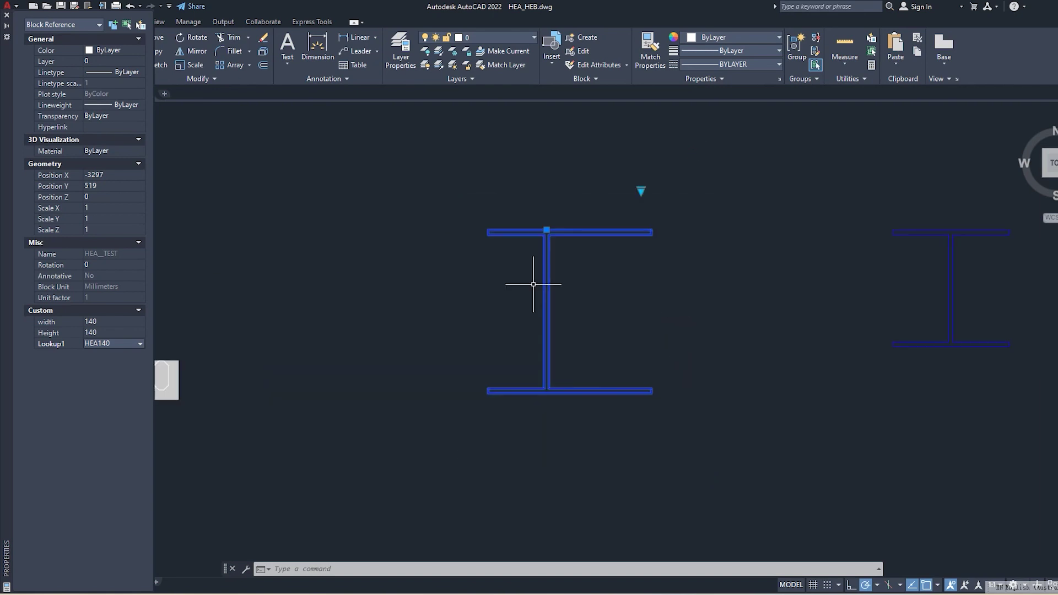
pyautogui.scroll(4, 732, 303)
pyautogui.scroll(-3, 433, 286)
pyautogui.moveTo(432, 286); pyautogui.dragTo(556, 297, button='middle')
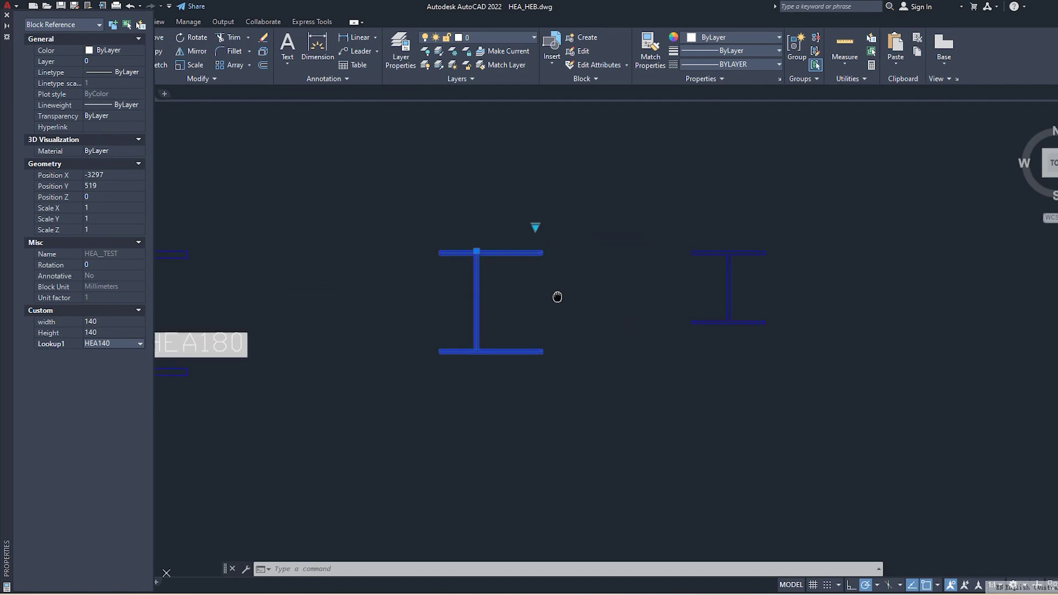
pyautogui.scroll(3, 456, 279)
pyautogui.press('Escape')
pyautogui.click(555, 224)
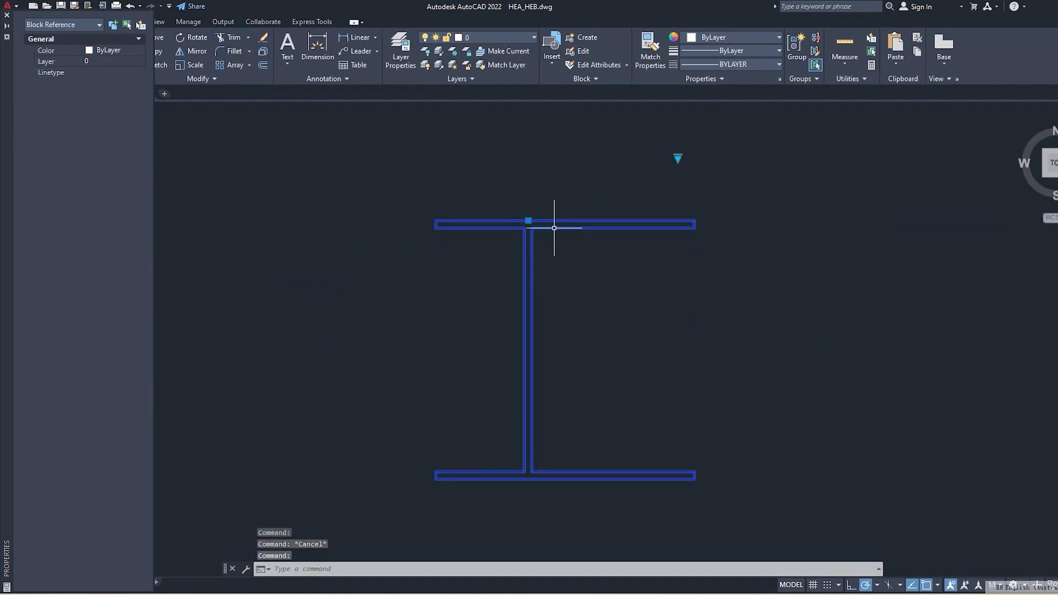
pyautogui.rightClick(554, 228)
# Edit the I-beam block and set the width parameter's base location to Midpoint.
pyautogui.click(600, 280)
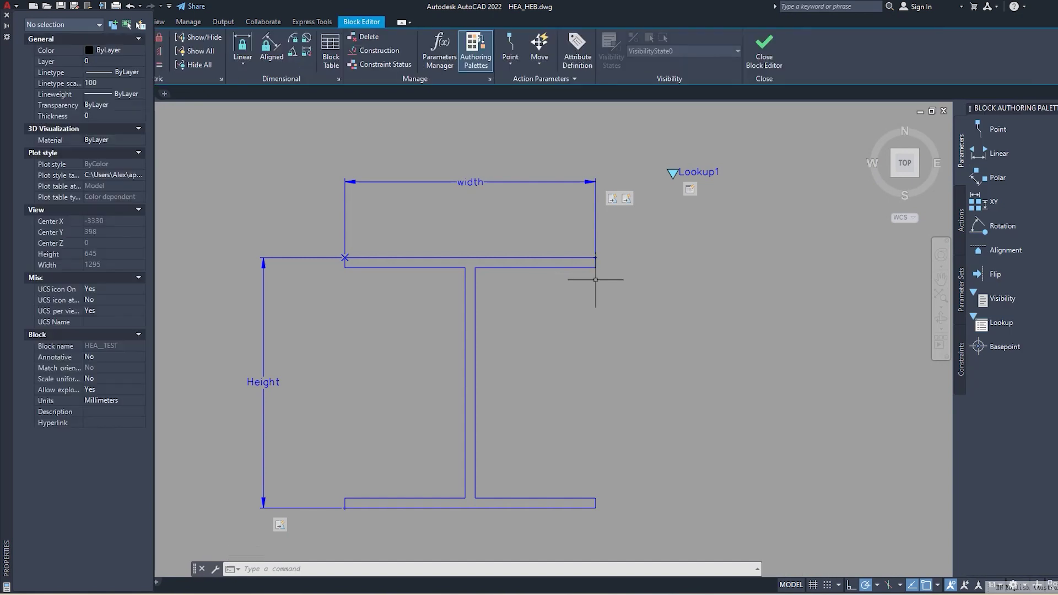
pyautogui.click(461, 172)
pyautogui.click(439, 199)
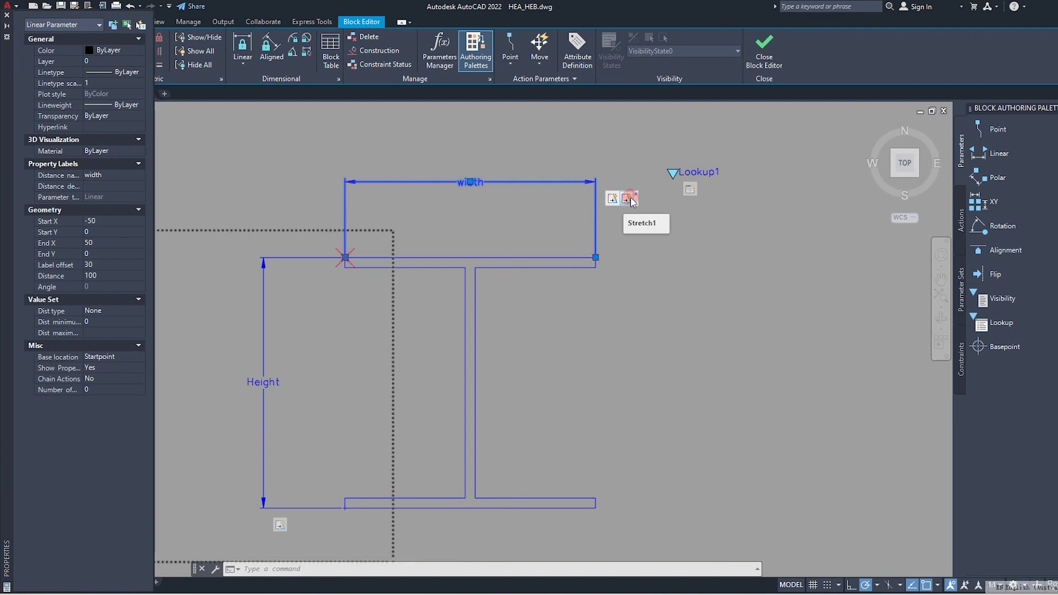
pyautogui.press('Escape')
pyautogui.press('Escape')
pyautogui.click(471, 181)
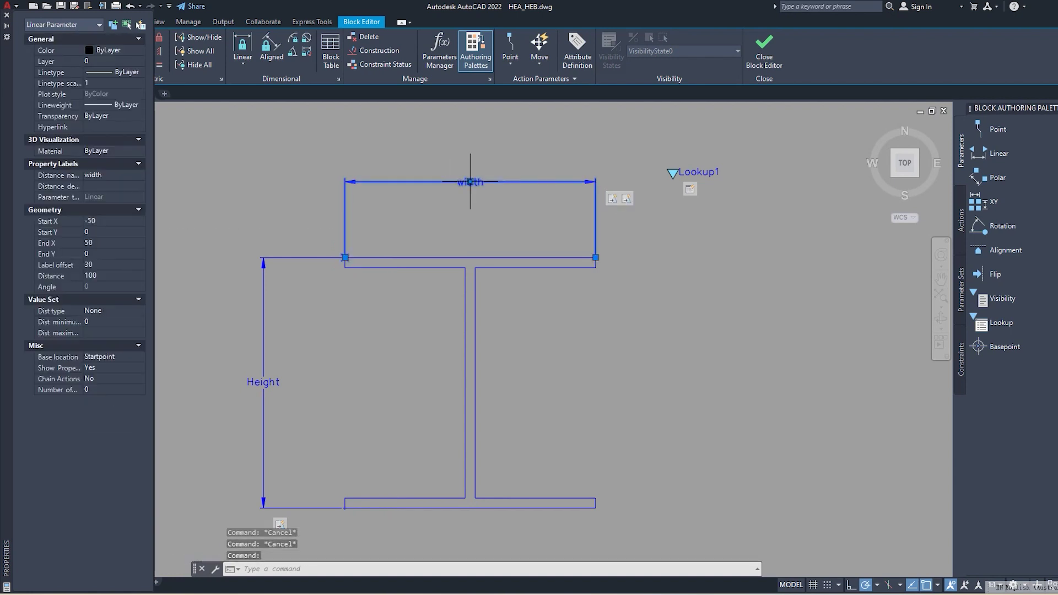
pyautogui.click(120, 357)
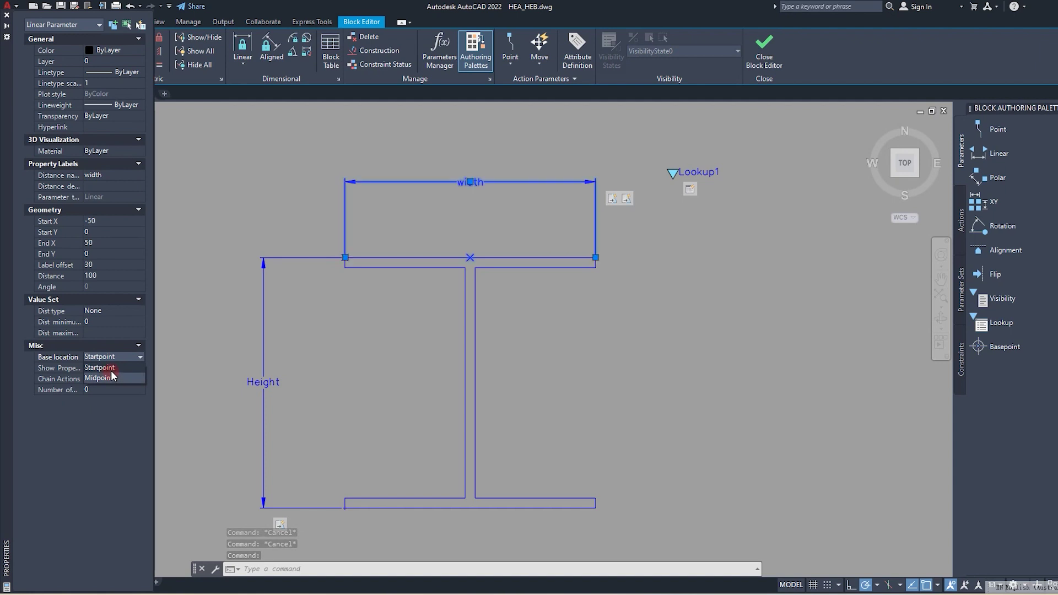
pyautogui.click(111, 378)
# Check that the width parameter now bases at Midpoint, then close the Block Editor.
pyautogui.press('Escape')
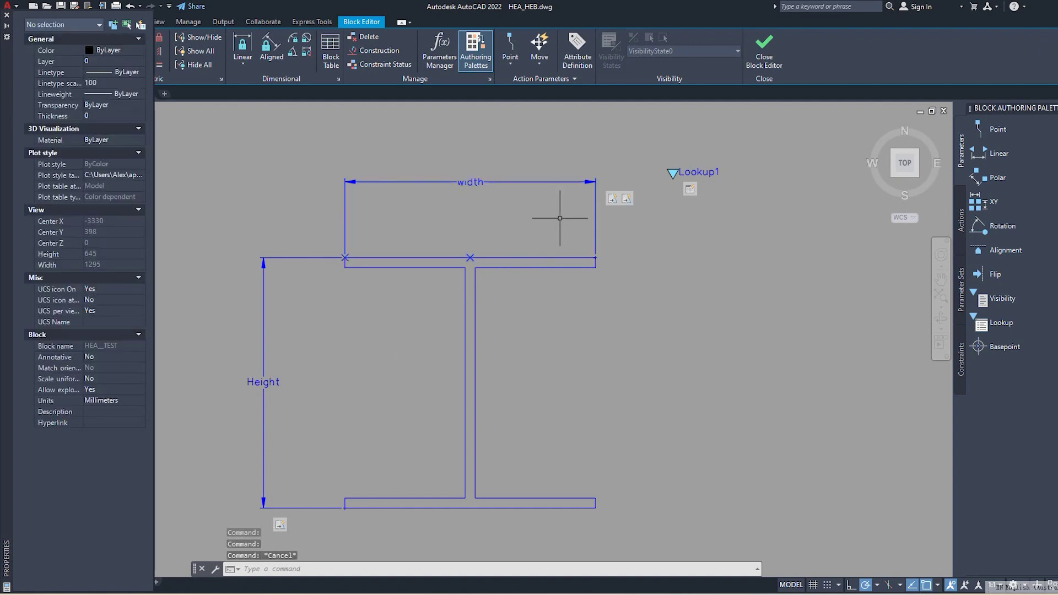
pyautogui.moveTo(560, 212); pyautogui.dragTo(666, 213, button='middle')
pyautogui.click(581, 186)
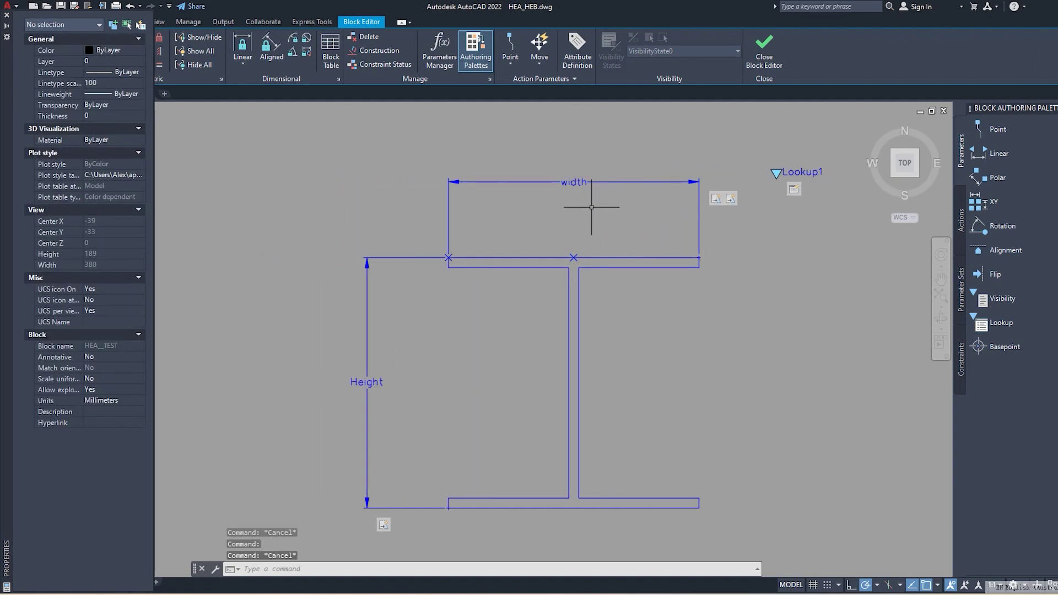
pyautogui.click(573, 190)
pyautogui.click(98, 356)
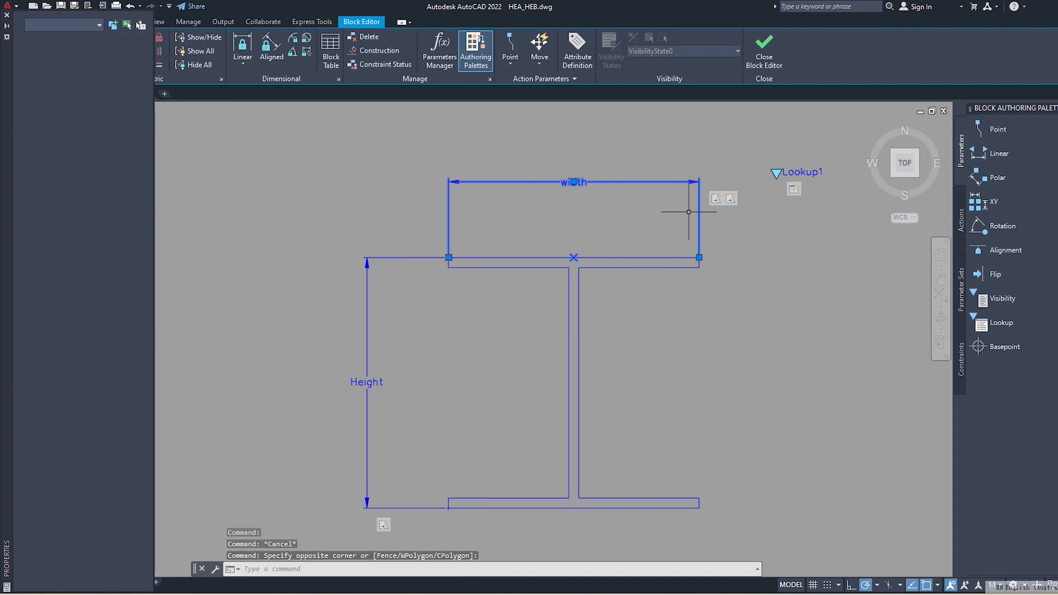
pyautogui.press('Escape')
pyautogui.click(766, 60)
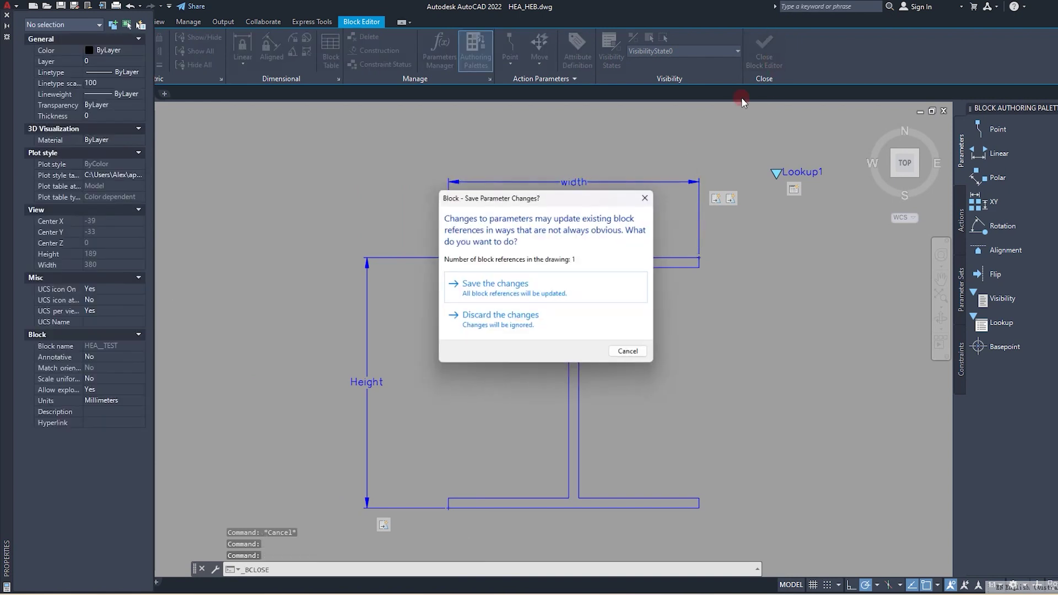
# Save the block changes and test the beam by switching Lookup1 to HEA100, then back to HEA140.
pyautogui.click(551, 287)
pyautogui.click(574, 242)
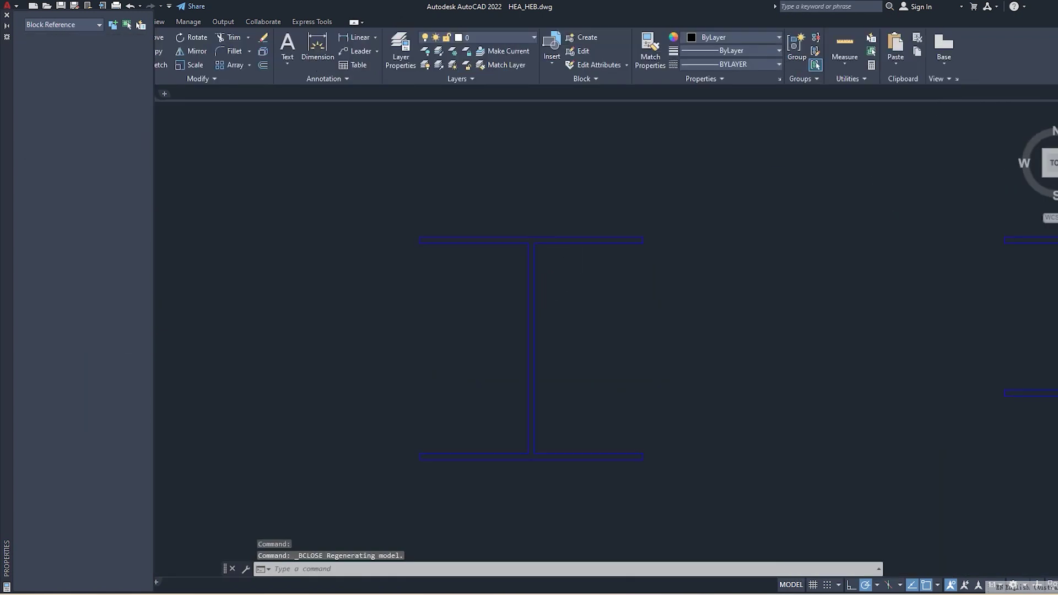
pyautogui.click(124, 345)
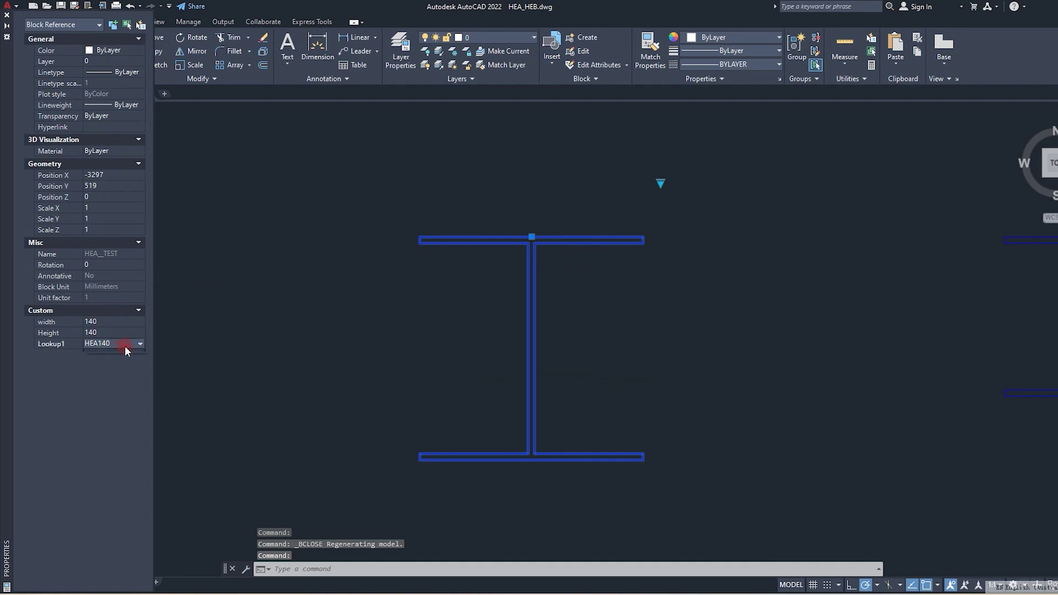
pyautogui.click(123, 354)
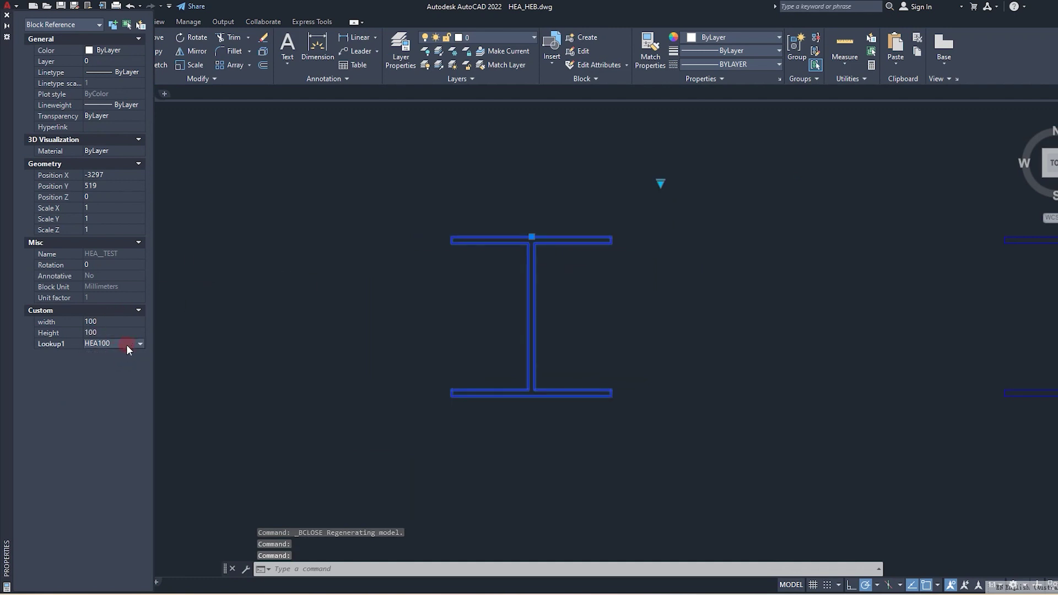
pyautogui.click(124, 346)
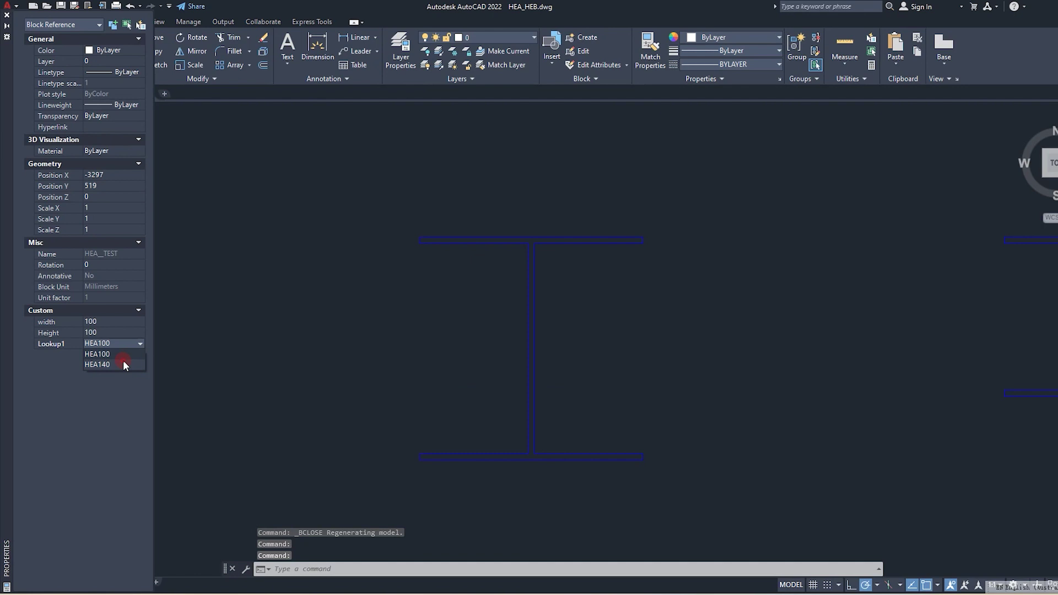
pyautogui.click(123, 362)
# Clear the selection, then reselect the I-beam block and bring up its context menu.
pyautogui.scroll(-2, 539, 309)
pyautogui.press('Escape')
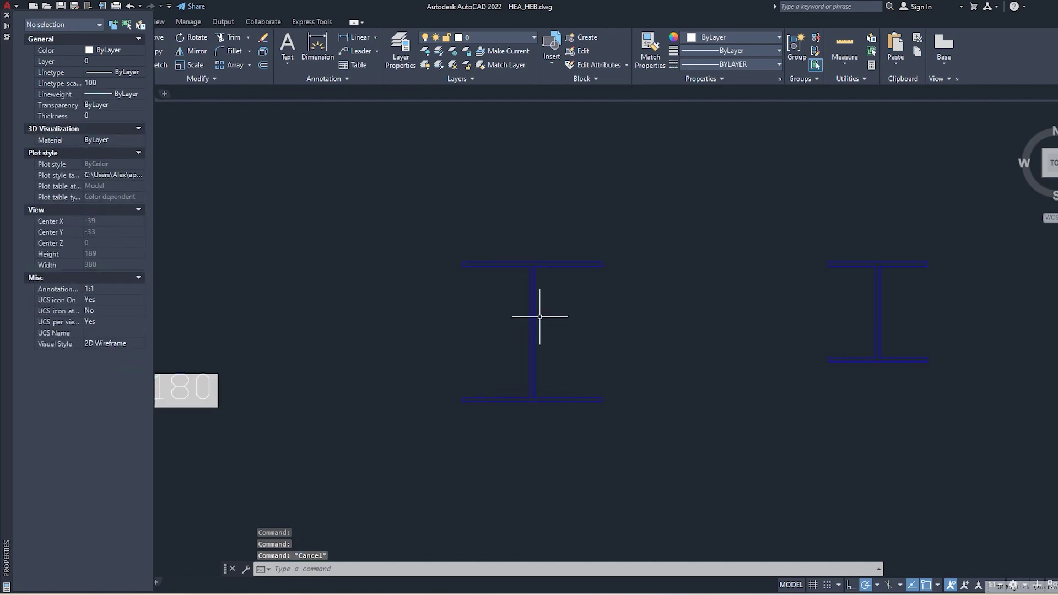
pyautogui.scroll(2, 597, 393)
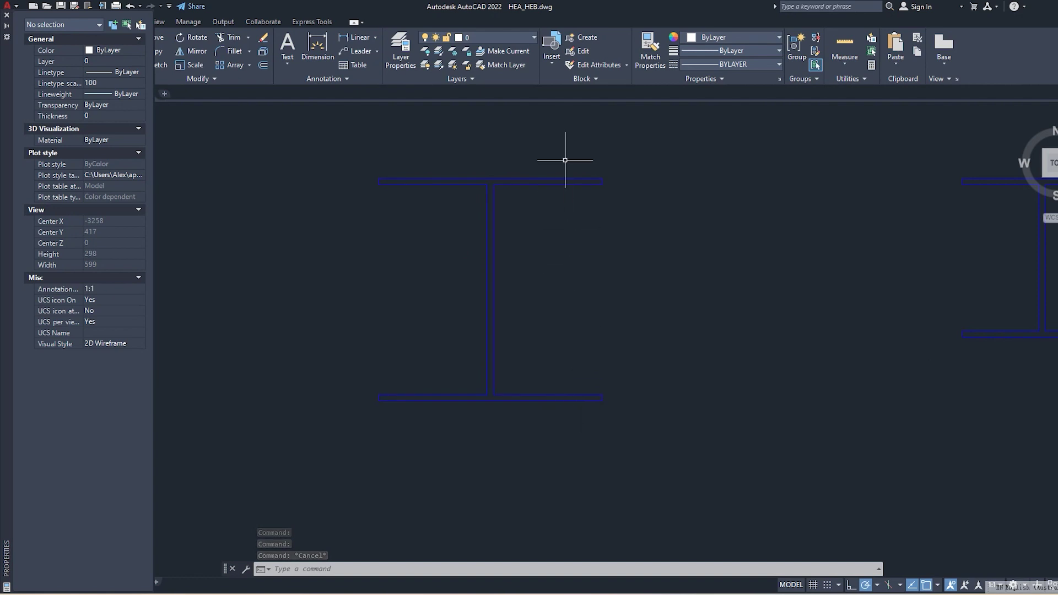
pyautogui.rightClick(546, 177)
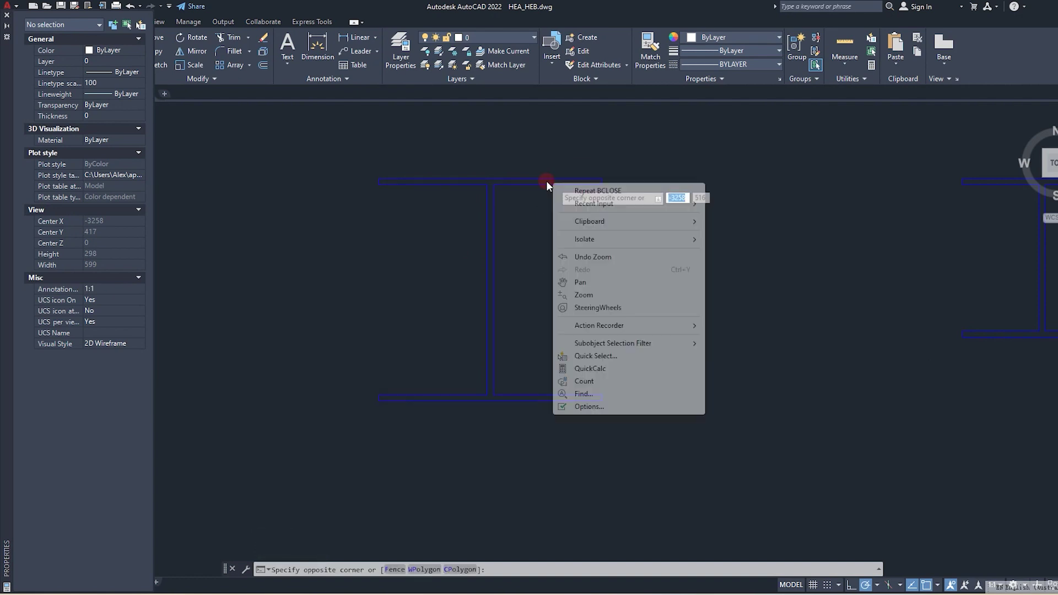
pyautogui.press('Escape')
pyautogui.click(530, 181)
pyautogui.rightClick(522, 184)
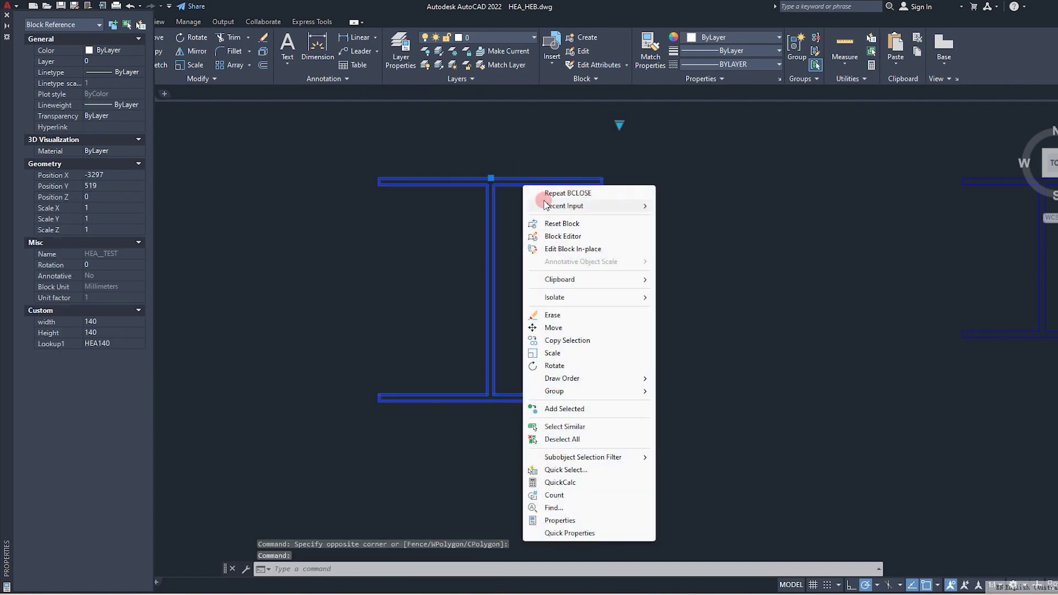
# Reopen the I-beam block in the Block Editor and shift the drawing up and right.
pyautogui.click(566, 236)
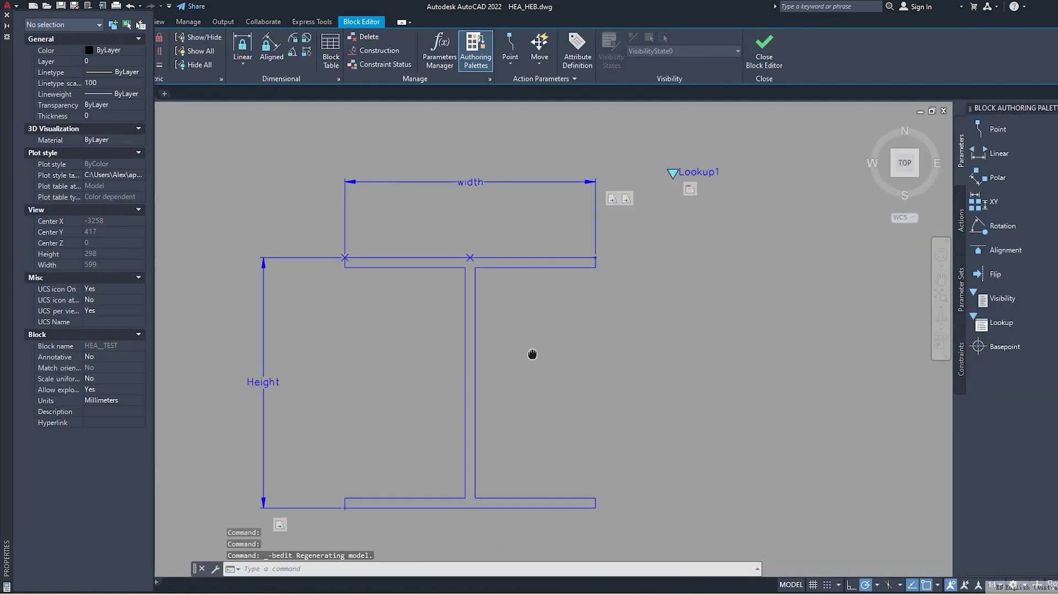
pyautogui.moveTo(533, 355); pyautogui.dragTo(576, 281, button='middle')
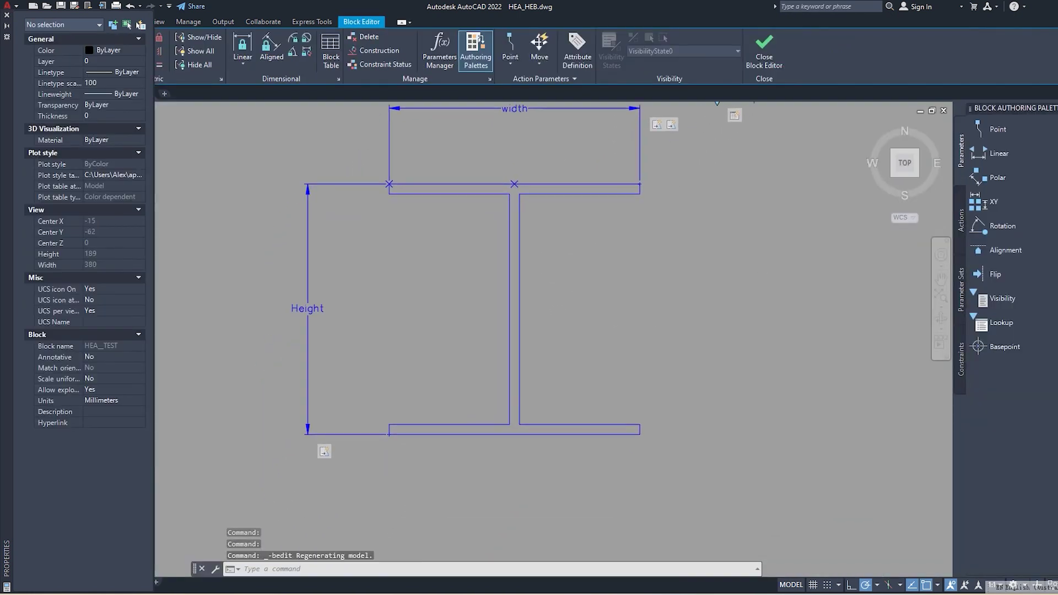
pyautogui.click(995, 153)
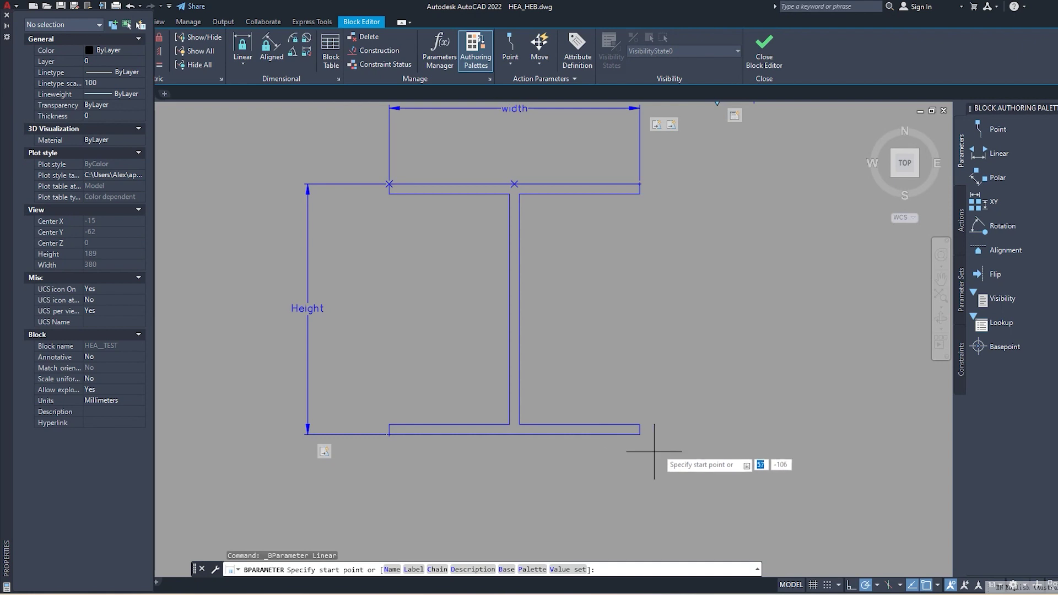
pyautogui.scroll(4, 654, 451)
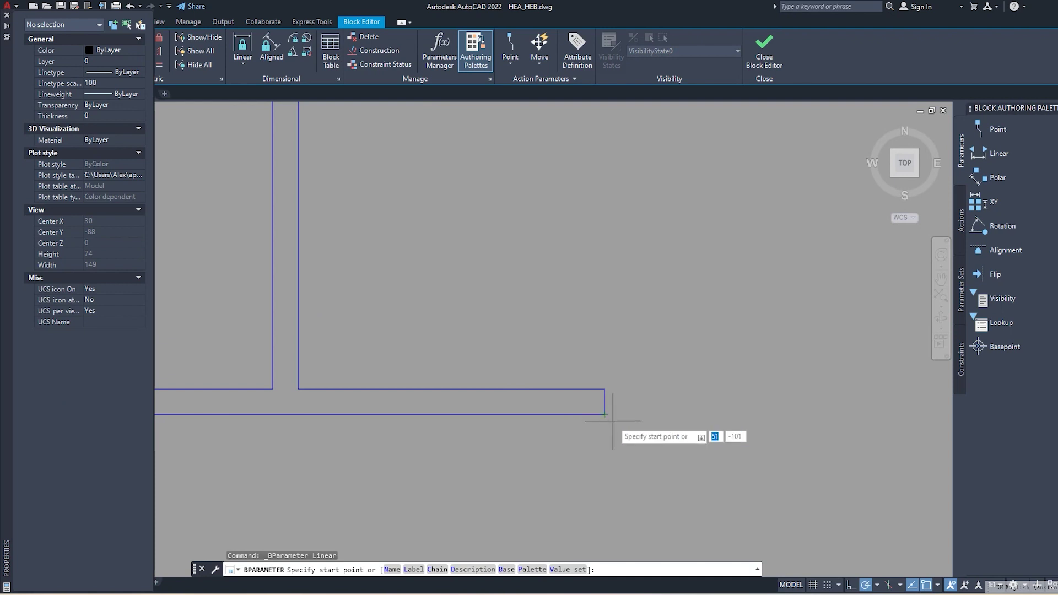
pyautogui.scroll(-4, 606, 415)
pyautogui.press('Escape')
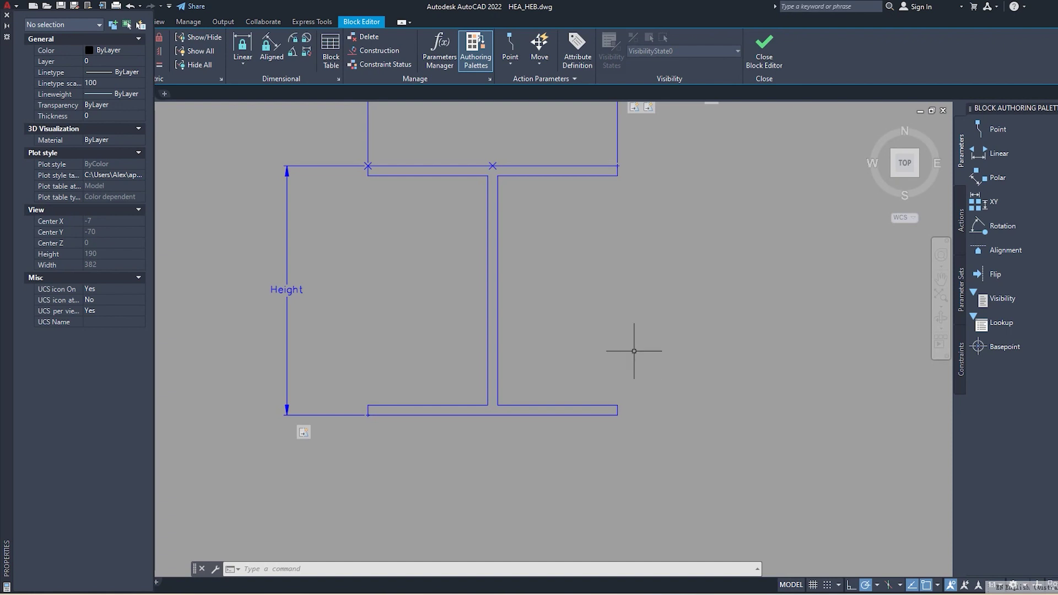
# Add linear parameter Distance1 measuring the top flange thickness.
pyautogui.click(998, 153)
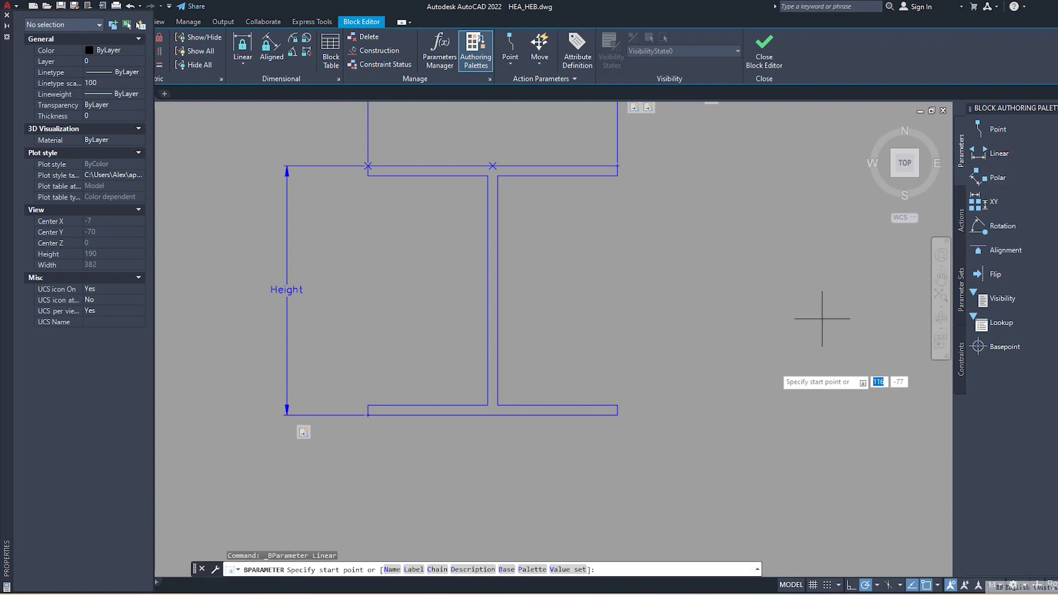
pyautogui.scroll(4, 619, 127)
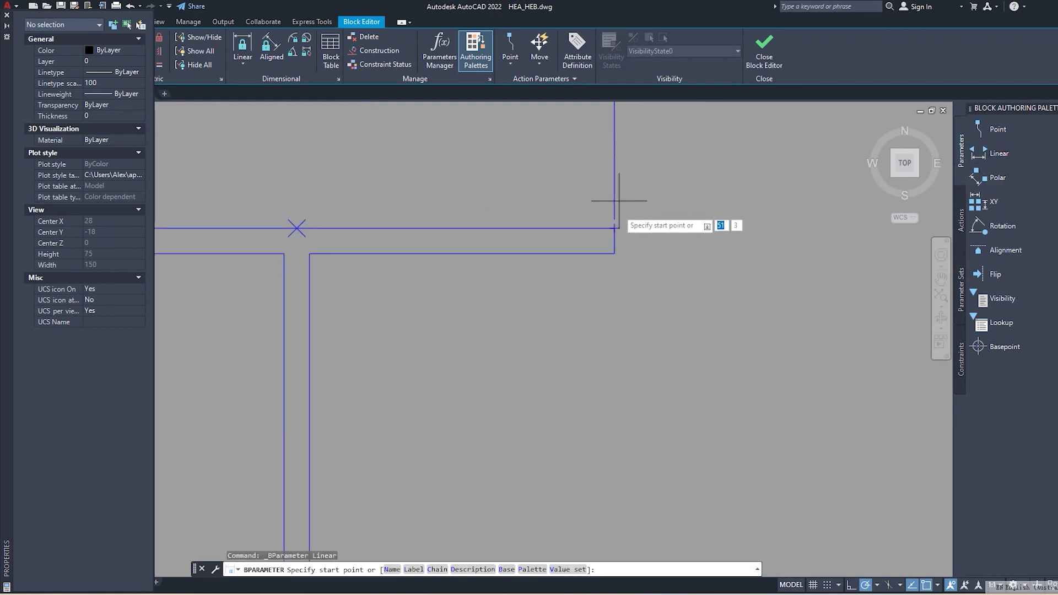
pyautogui.click(615, 228)
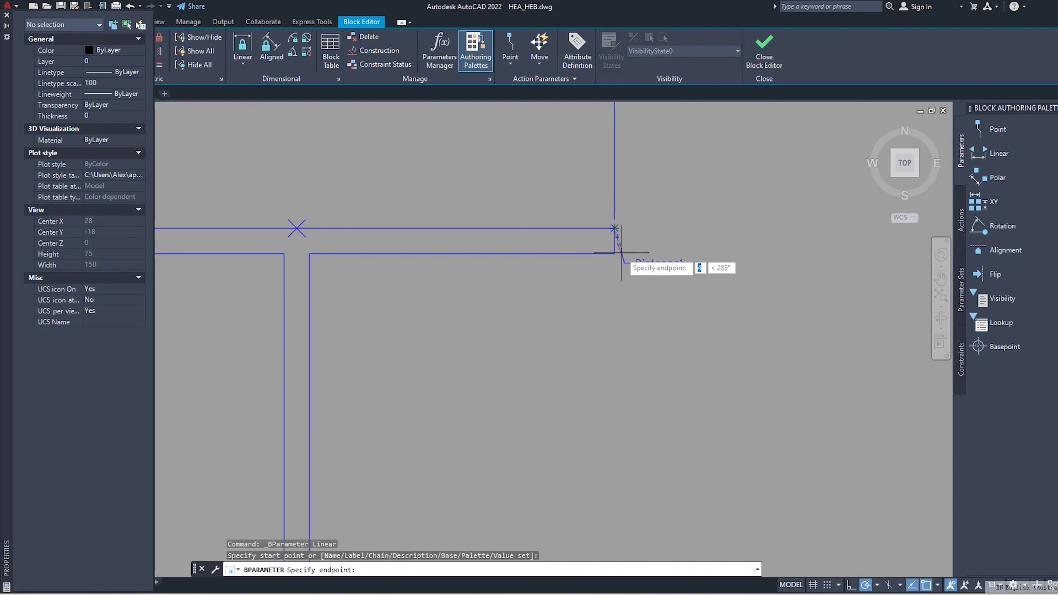
pyautogui.click(614, 254)
pyautogui.click(727, 282)
pyautogui.scroll(-2, 664, 216)
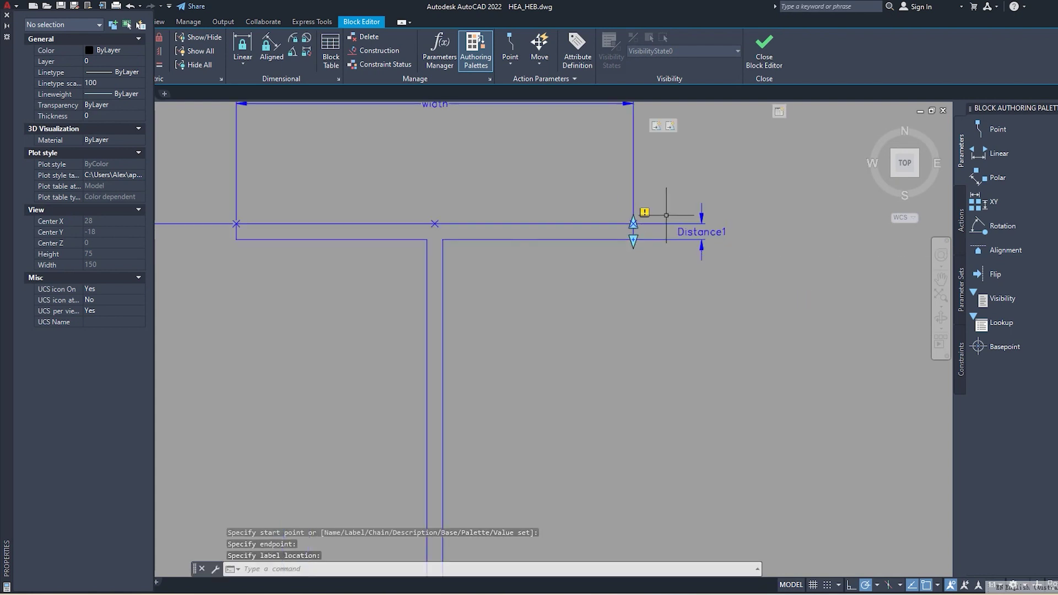
# Add linear parameter Distance2 measuring the bottom flange thickness.
pyautogui.click(998, 153)
pyautogui.scroll(-2, 568, 208)
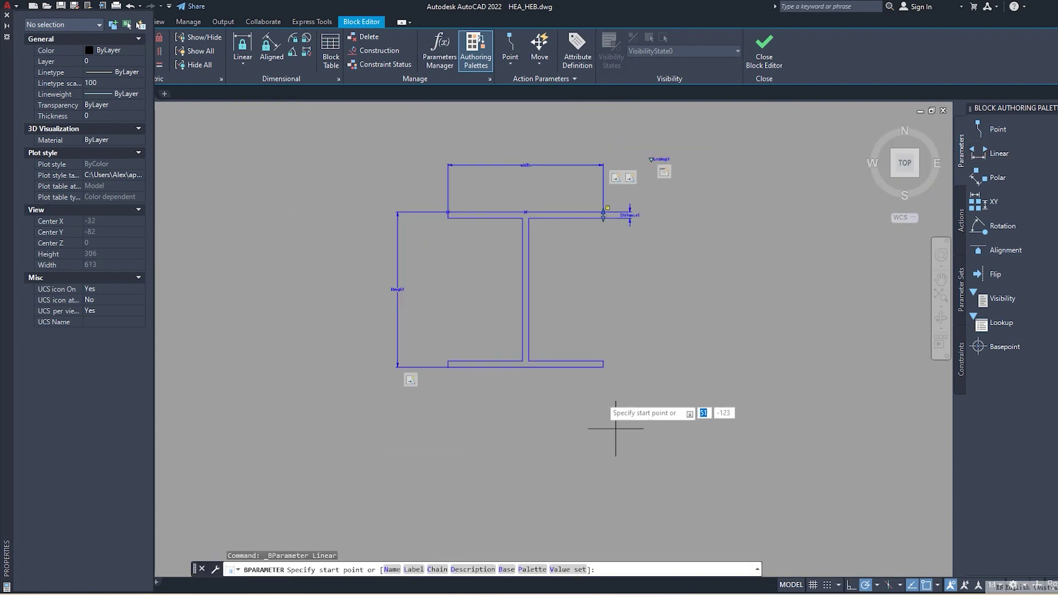
pyautogui.scroll(4, 605, 350)
pyautogui.click(617, 312)
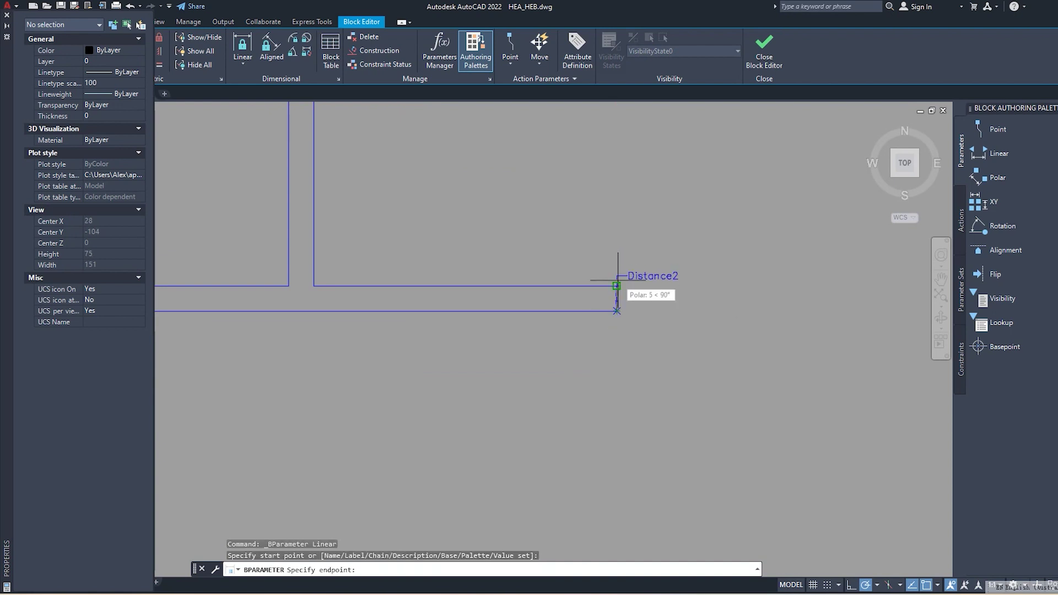
pyautogui.click(617, 286)
pyautogui.scroll(-2, 661, 293)
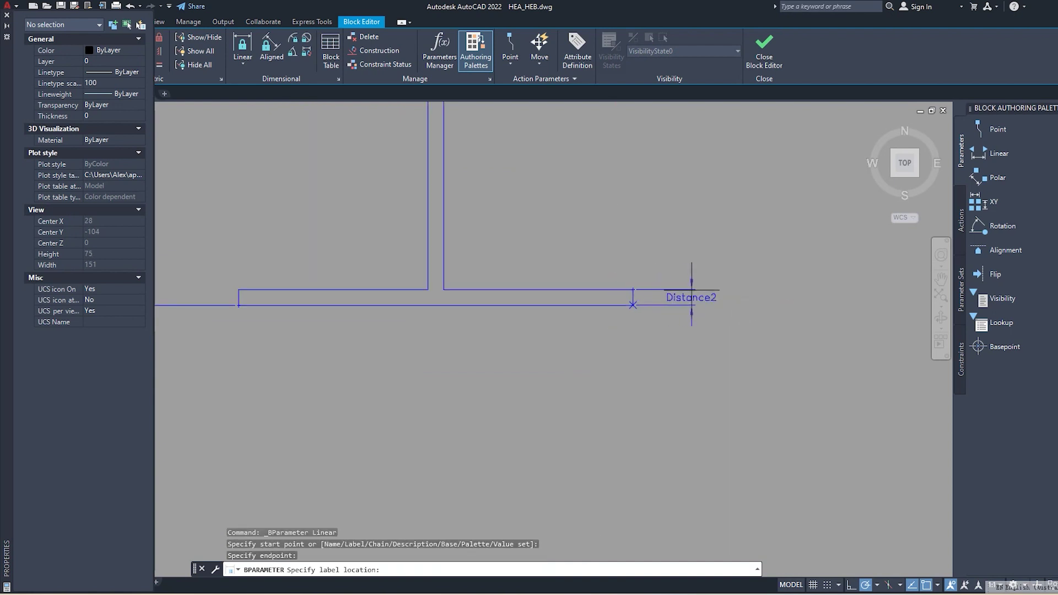
pyautogui.click(685, 292)
pyautogui.scroll(-2, 598, 377)
pyautogui.scroll(2, 623, 310)
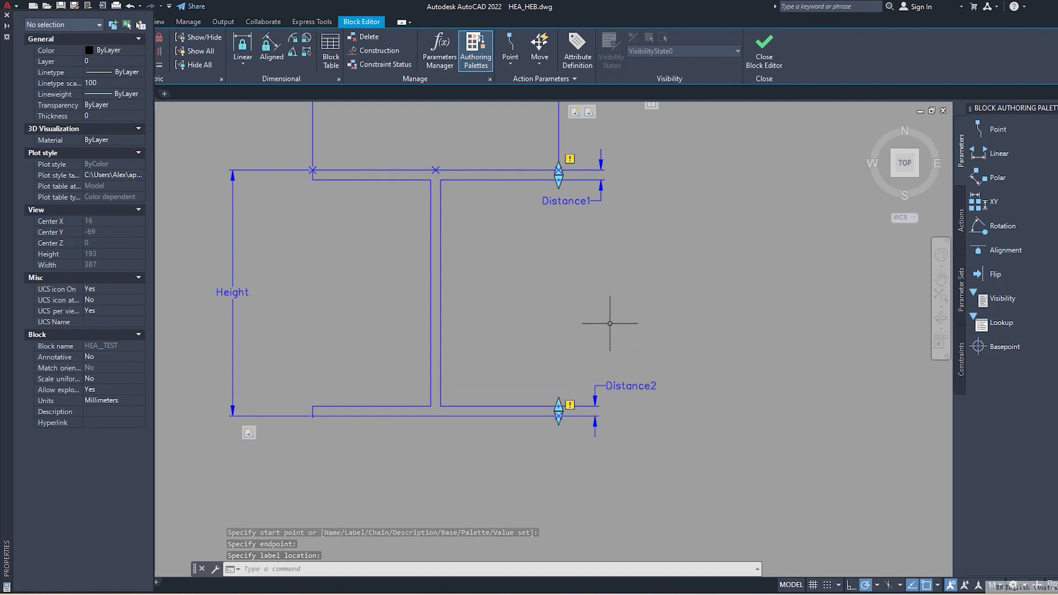
# Add a Stretch action on Distance2 that frames and stretches the bottom flange lines.
pyautogui.click(961, 220)
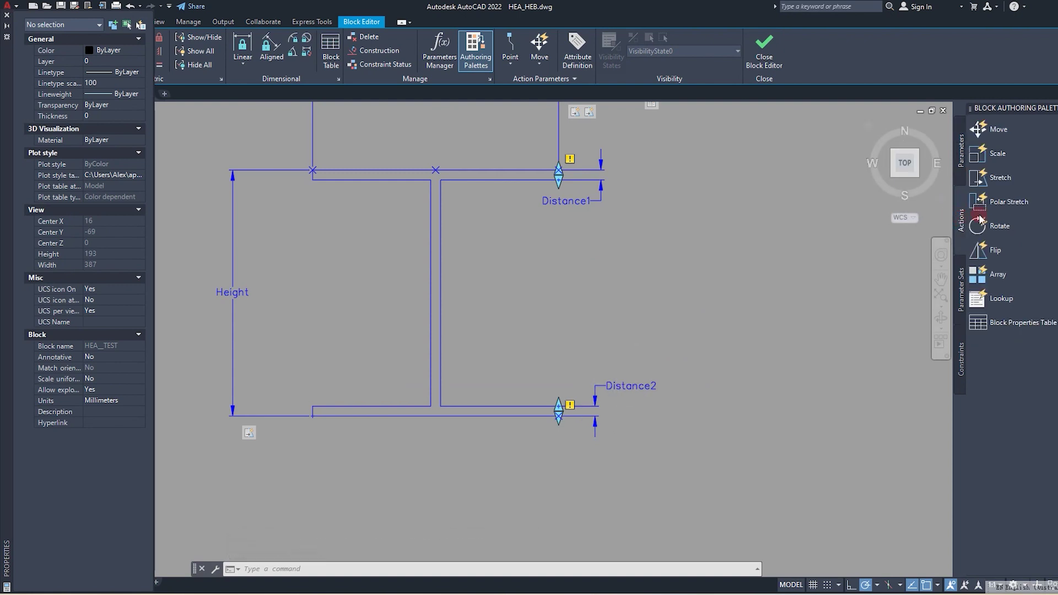
pyautogui.click(999, 178)
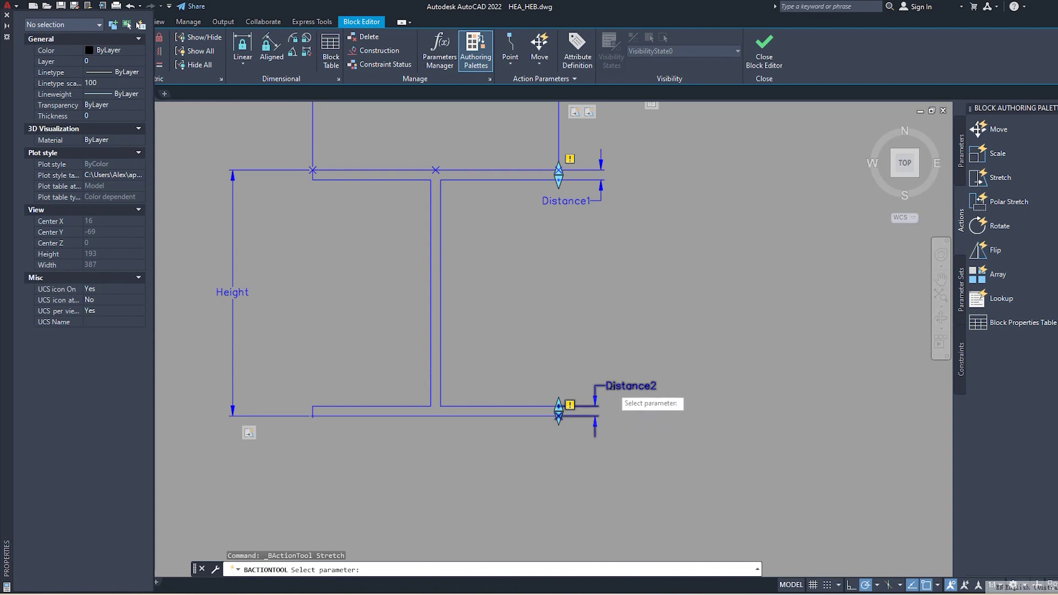
pyautogui.click(598, 393)
pyautogui.scroll(2, 543, 410)
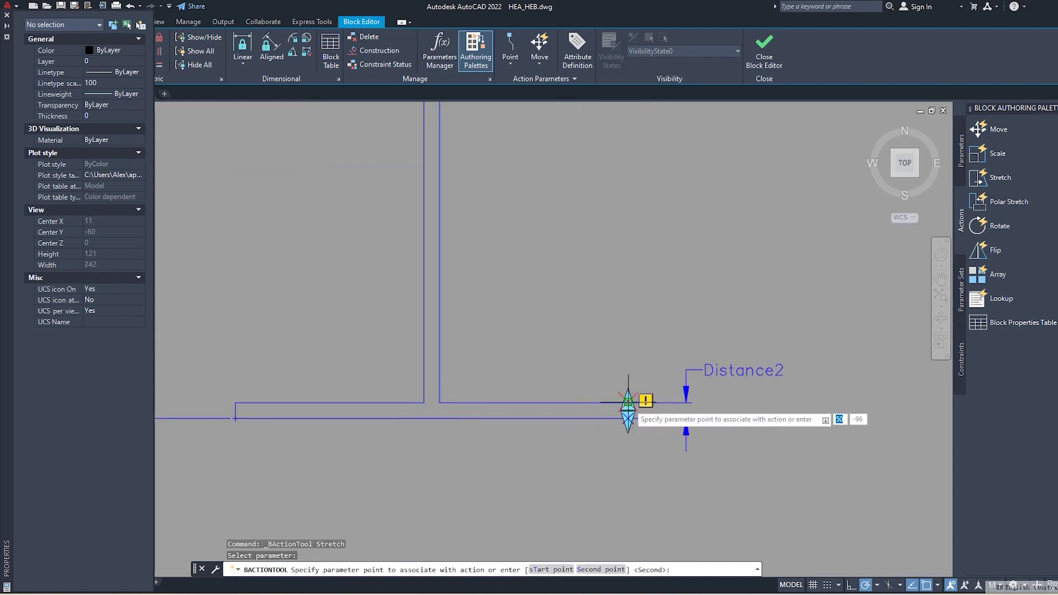
pyautogui.click(628, 408)
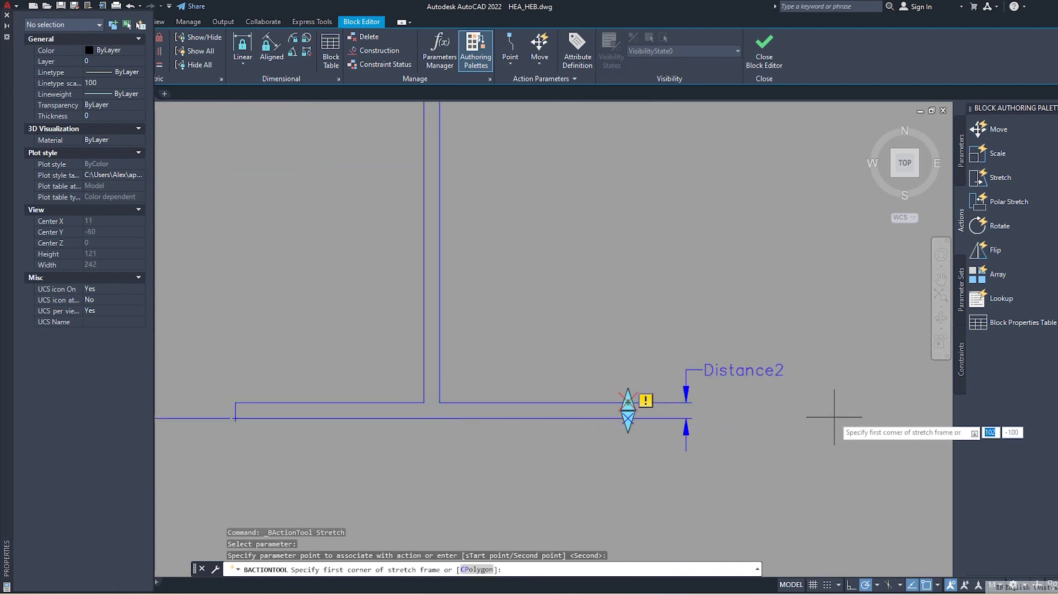
pyautogui.click(835, 418)
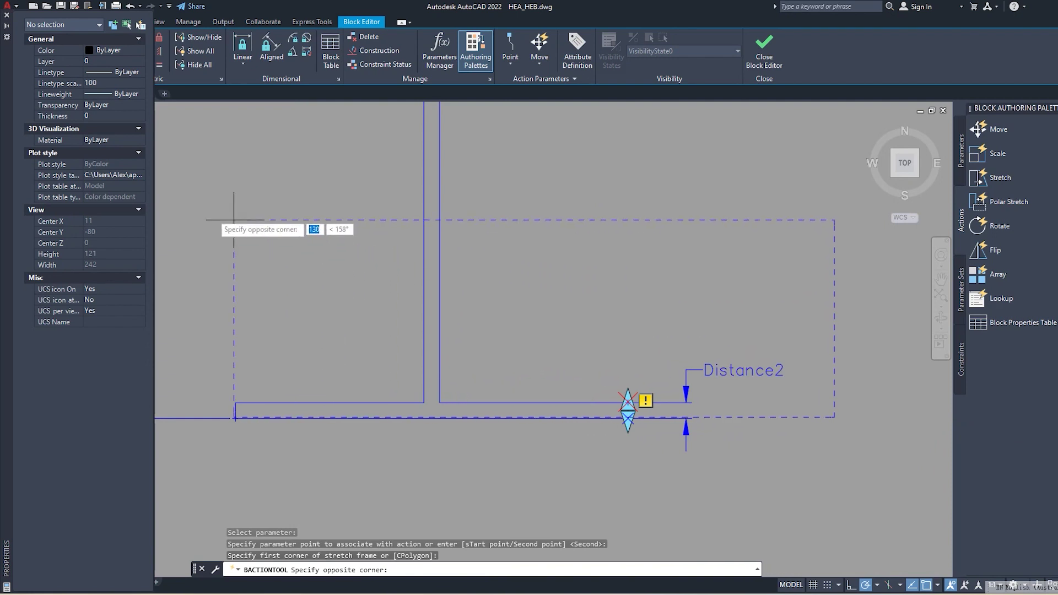
pyautogui.click(194, 210)
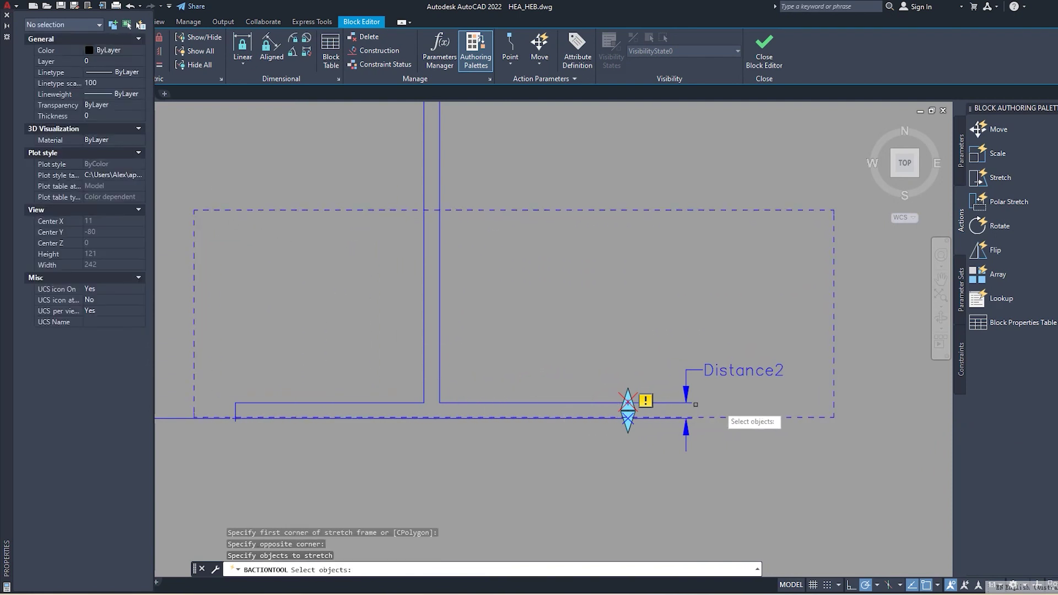
pyautogui.click(726, 405)
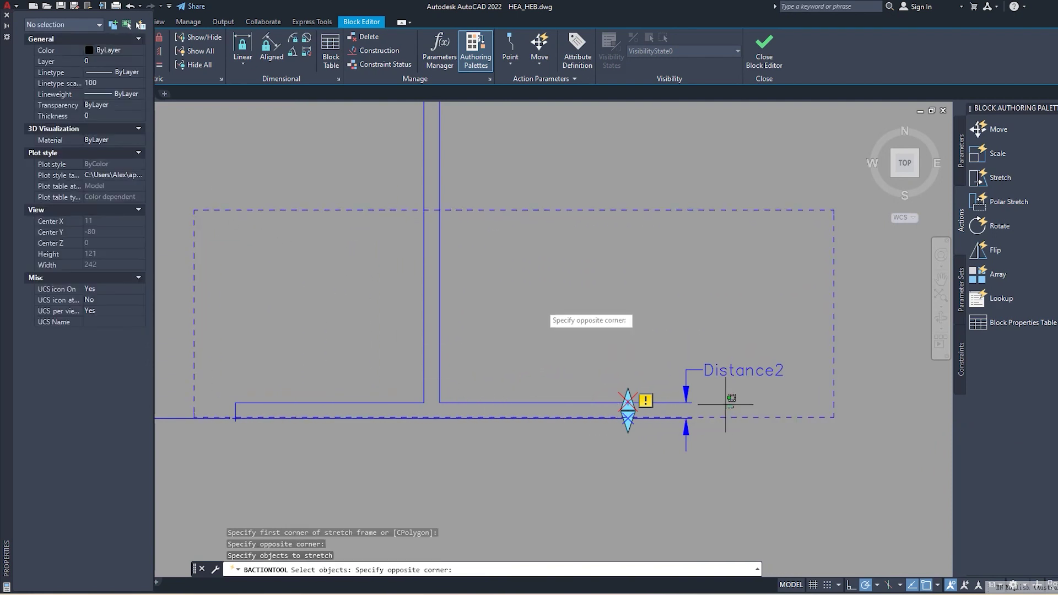
pyautogui.click(208, 239)
pyautogui.press('Return')
pyautogui.scroll(-3, 531, 402)
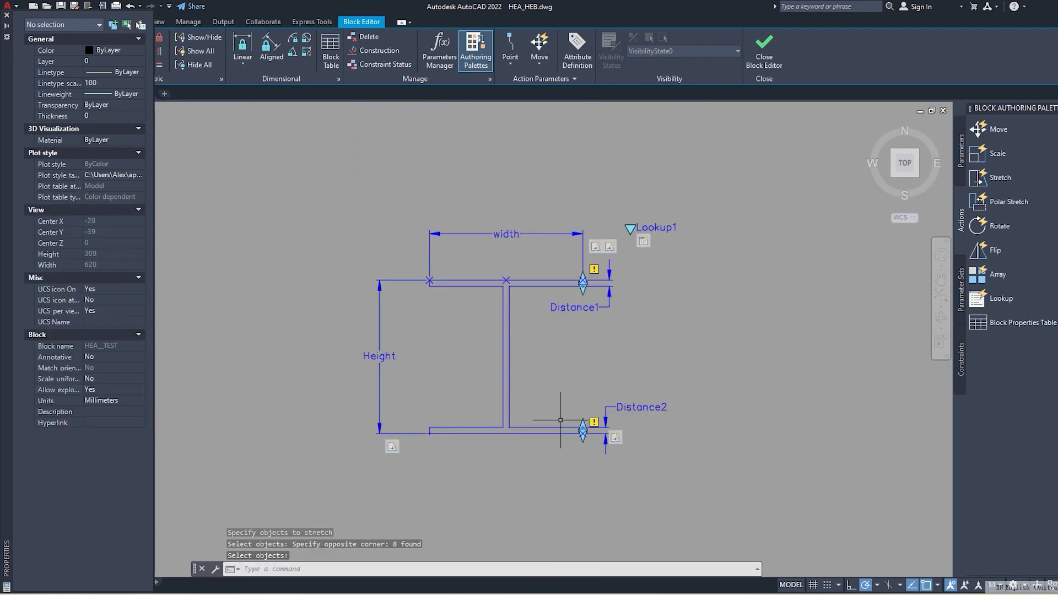
pyautogui.scroll(3, 590, 271)
pyautogui.press('Return')
# Add a Stretch action on Distance1 framing and selecting the top flange lines.
pyautogui.click(608, 296)
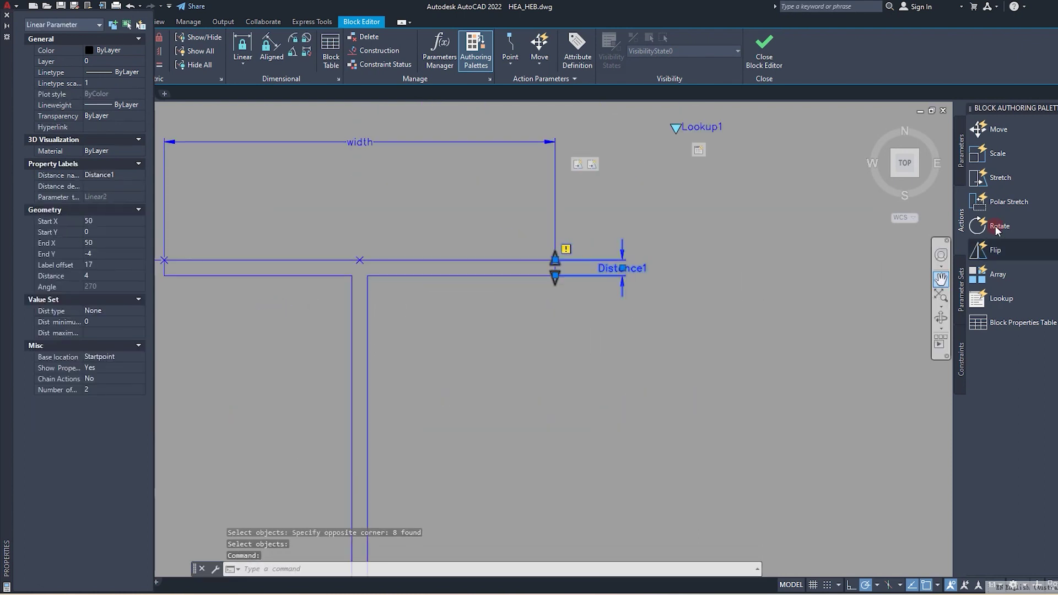
pyautogui.click(1001, 182)
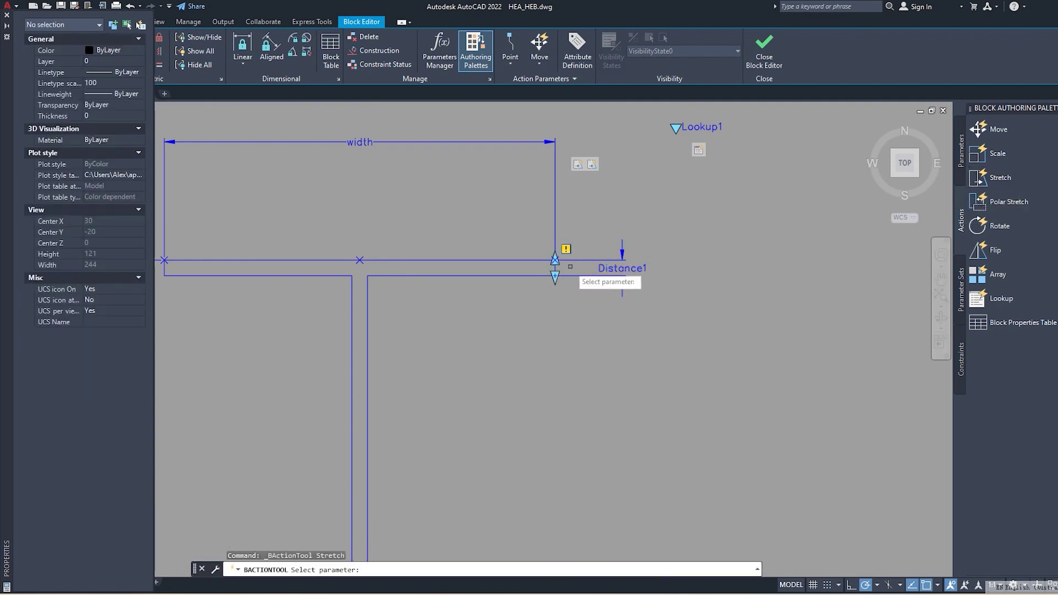
pyautogui.click(622, 278)
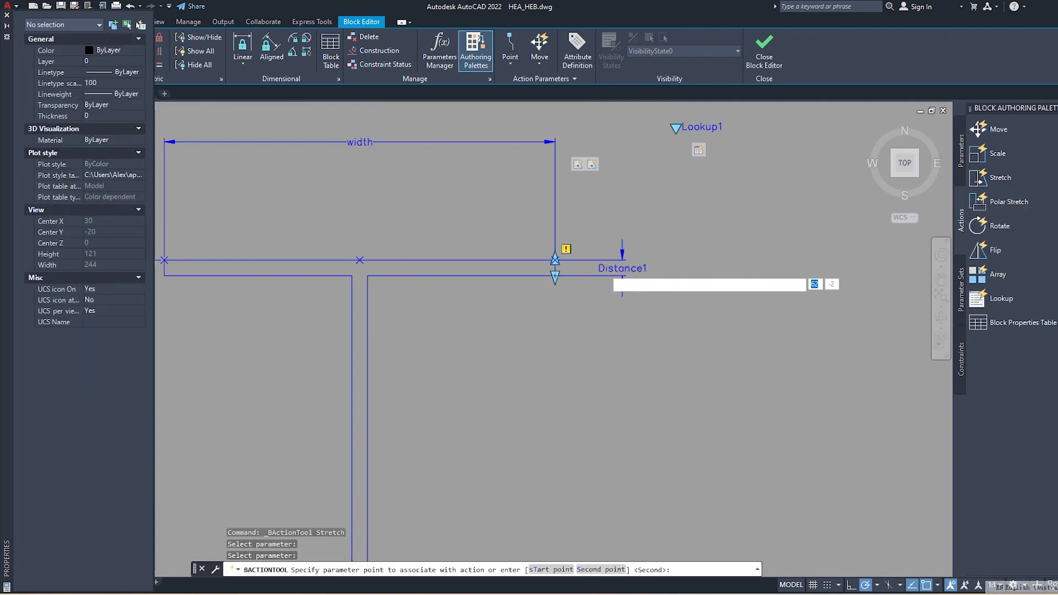
pyautogui.click(555, 276)
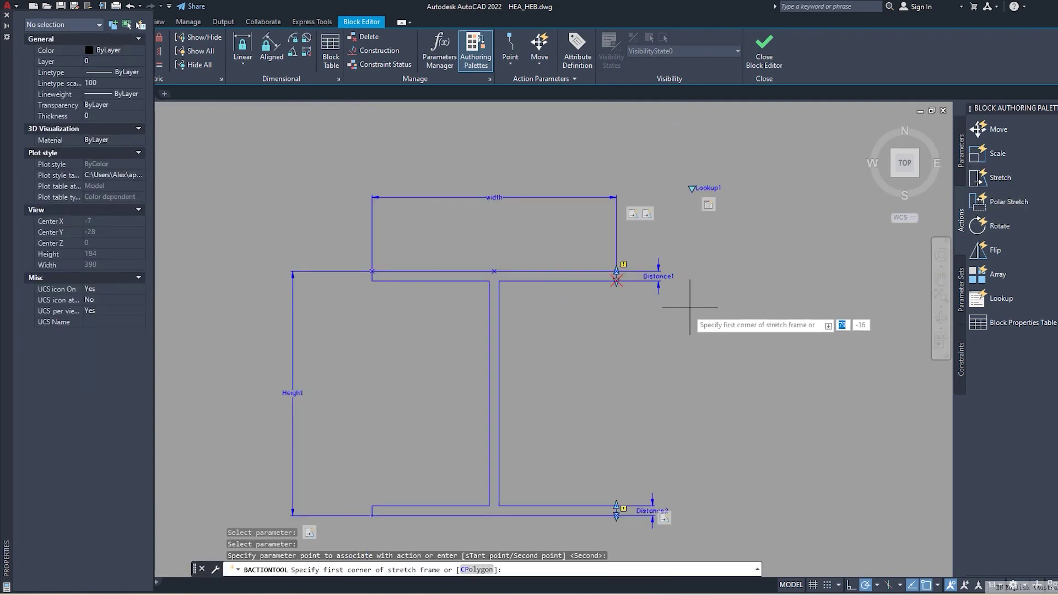
pyautogui.click(704, 345)
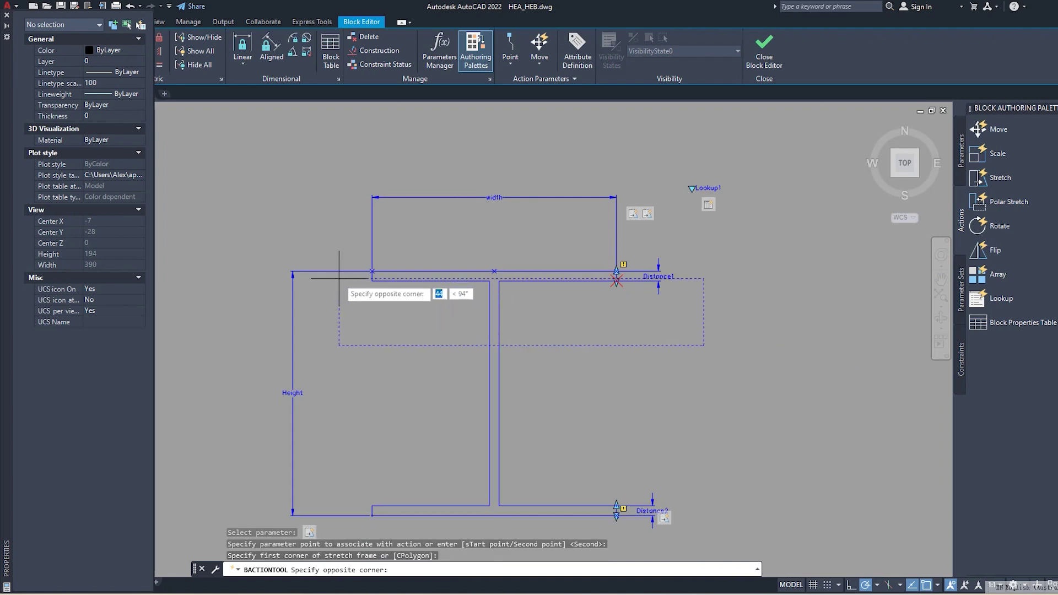
pyautogui.click(339, 279)
pyautogui.scroll(2, 579, 314)
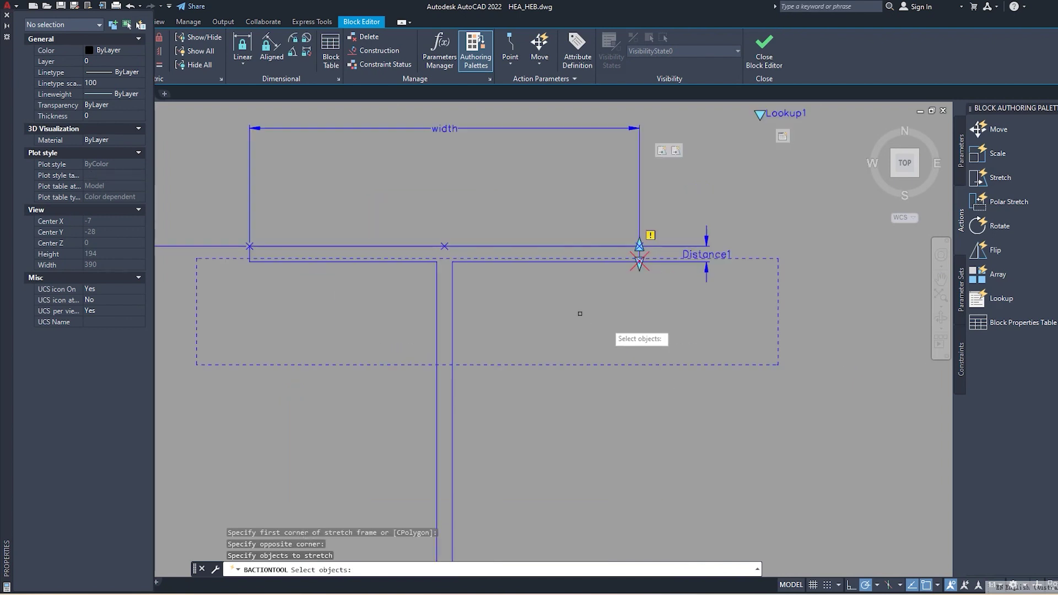
pyautogui.click(747, 358)
pyautogui.scroll(-2, 386, 284)
pyautogui.scroll(2, 367, 287)
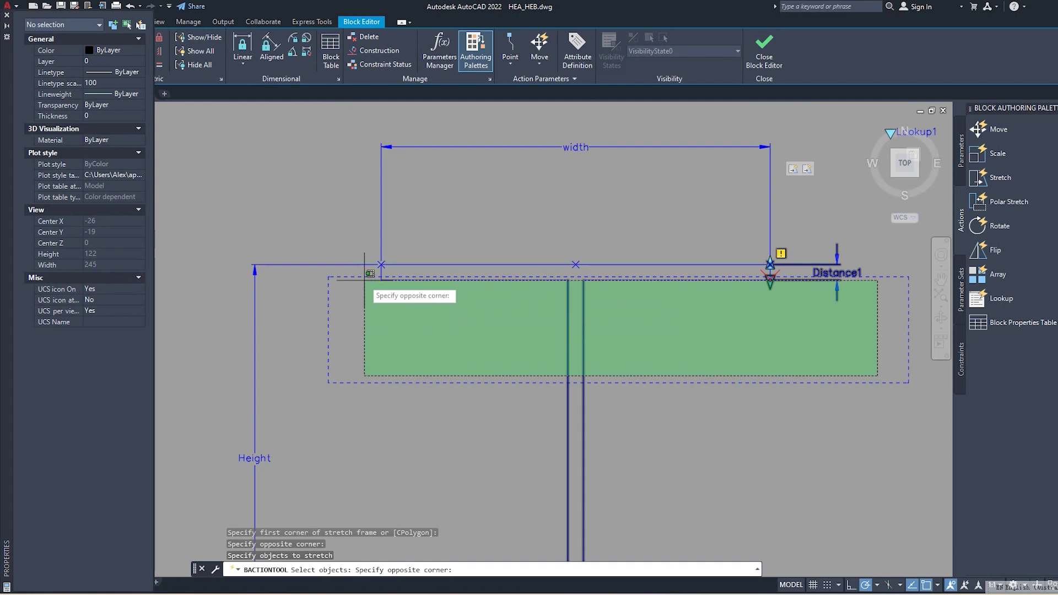
pyautogui.click(362, 280)
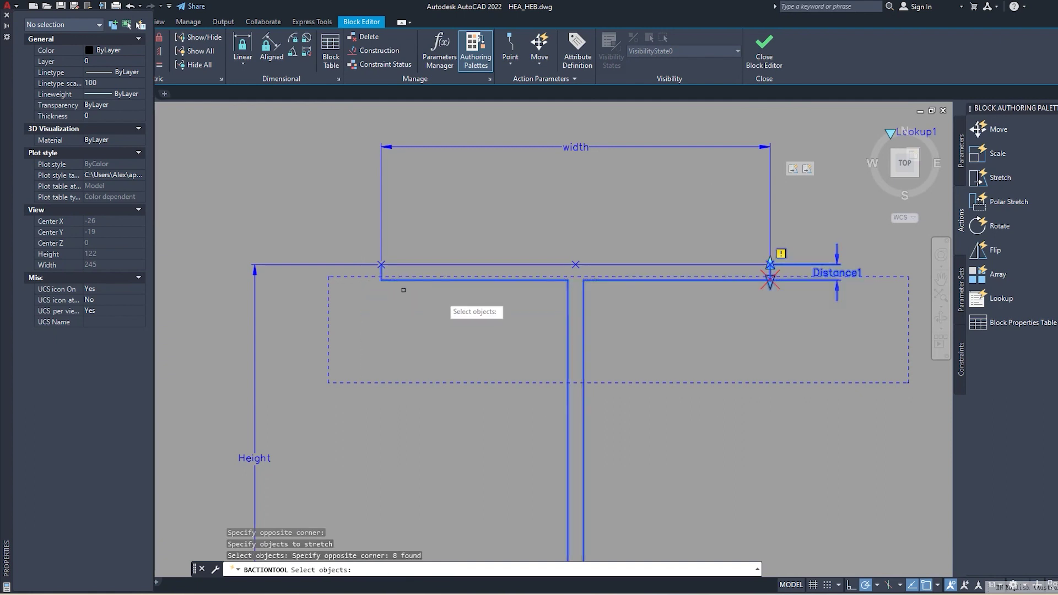
pyautogui.scroll(-2, 733, 303)
# Finish the Distance1 stretch, then give Distance2 no grips and hide it from properties.
pyautogui.press('Return')
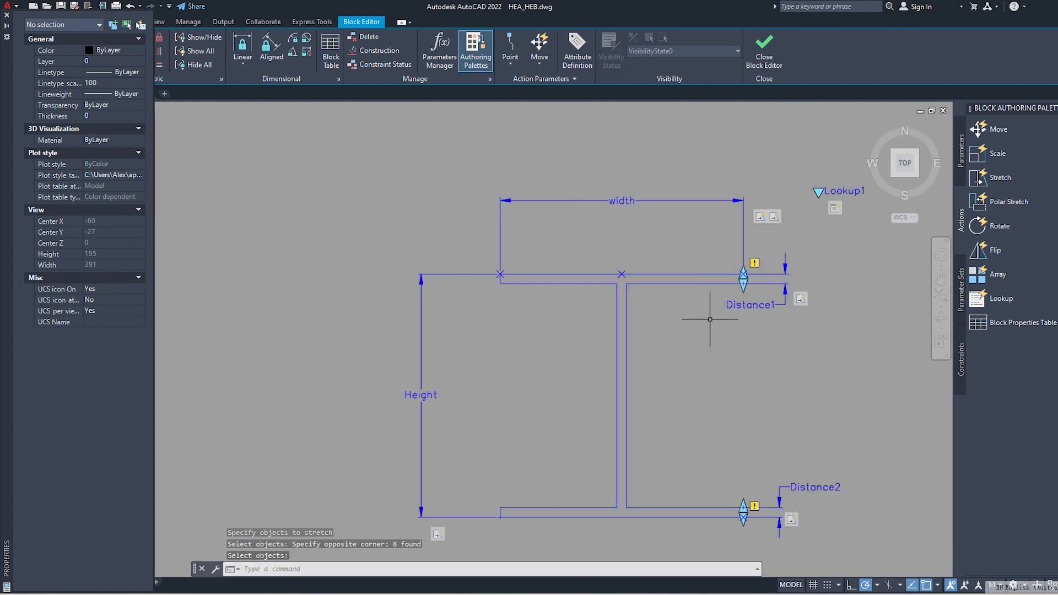
pyautogui.moveTo(710, 319); pyautogui.dragTo(548, 229, button='middle')
pyautogui.scroll(2, 603, 328)
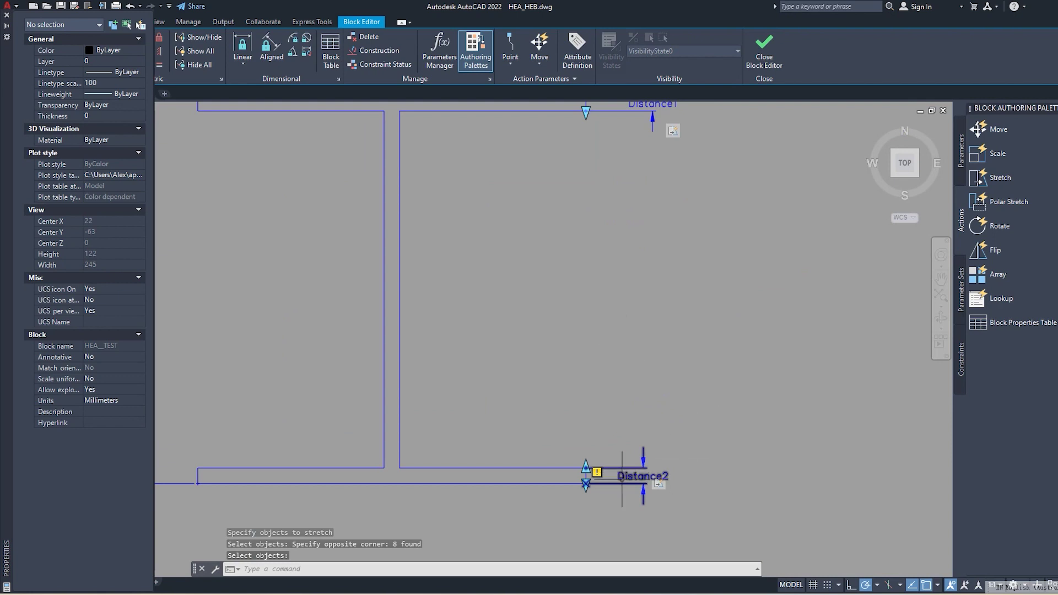
pyautogui.click(622, 477)
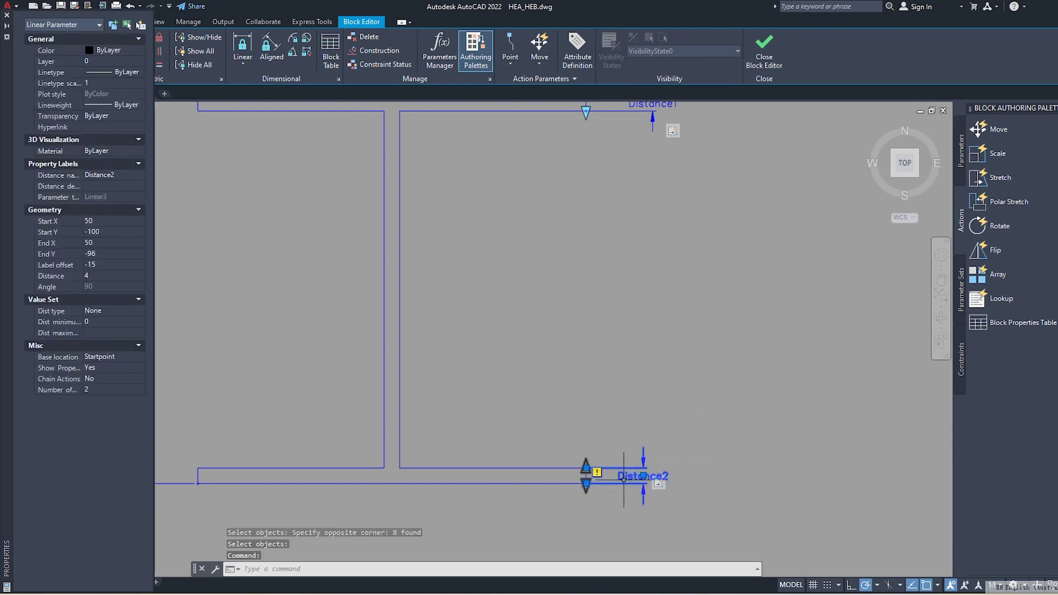
pyautogui.click(108, 391)
pyautogui.click(101, 398)
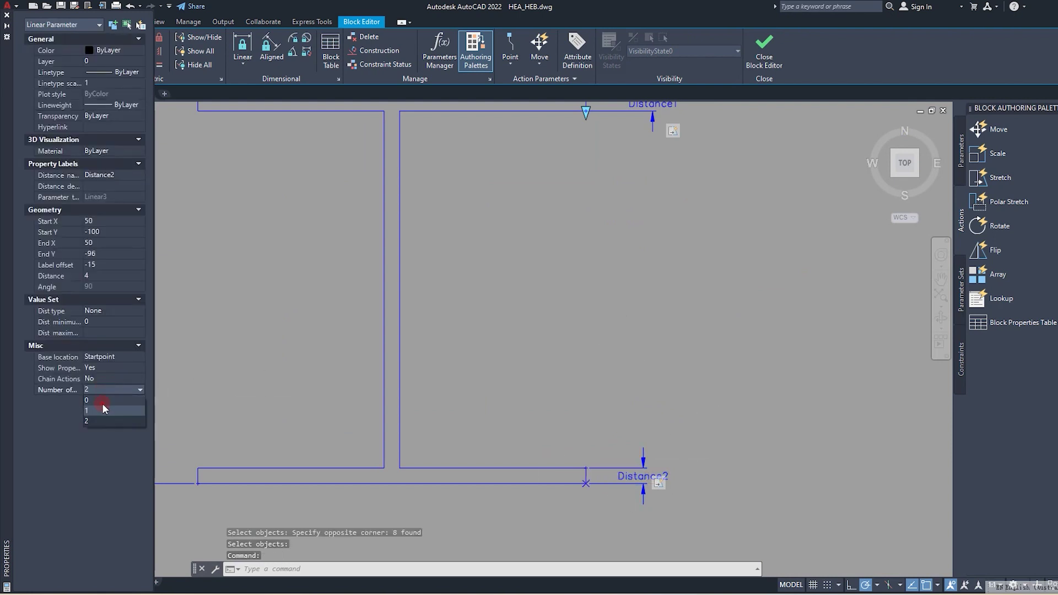
pyautogui.click(100, 366)
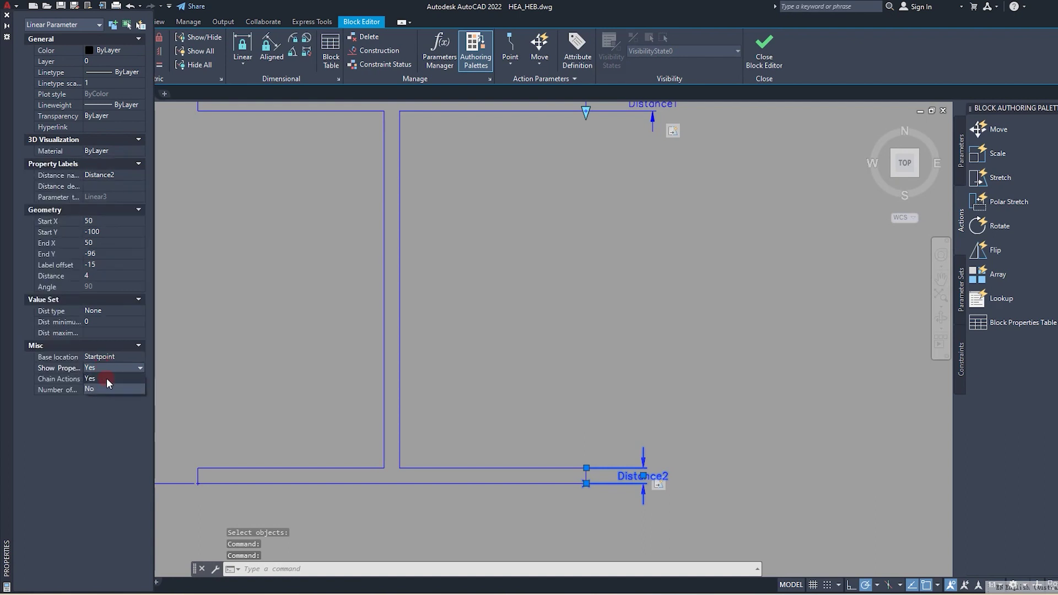
pyautogui.click(102, 389)
pyautogui.click(751, 348)
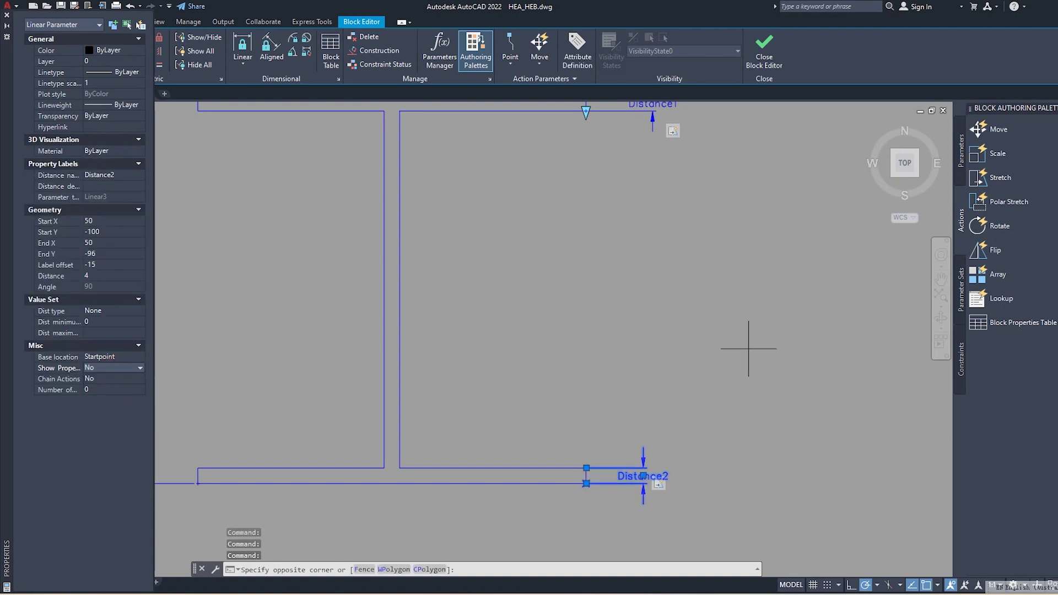
pyautogui.press('Escape')
# Set the Distance1 parameter's grip count to none.
pyautogui.scroll(-3, 685, 230)
pyautogui.scroll(3, 632, 216)
pyautogui.click(648, 204)
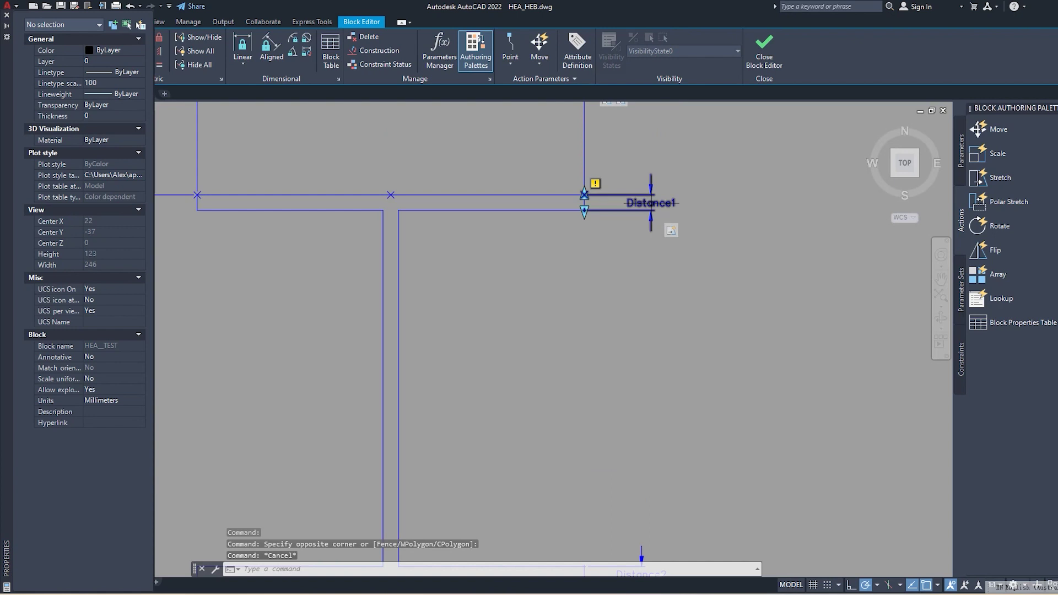
pyautogui.click(97, 389)
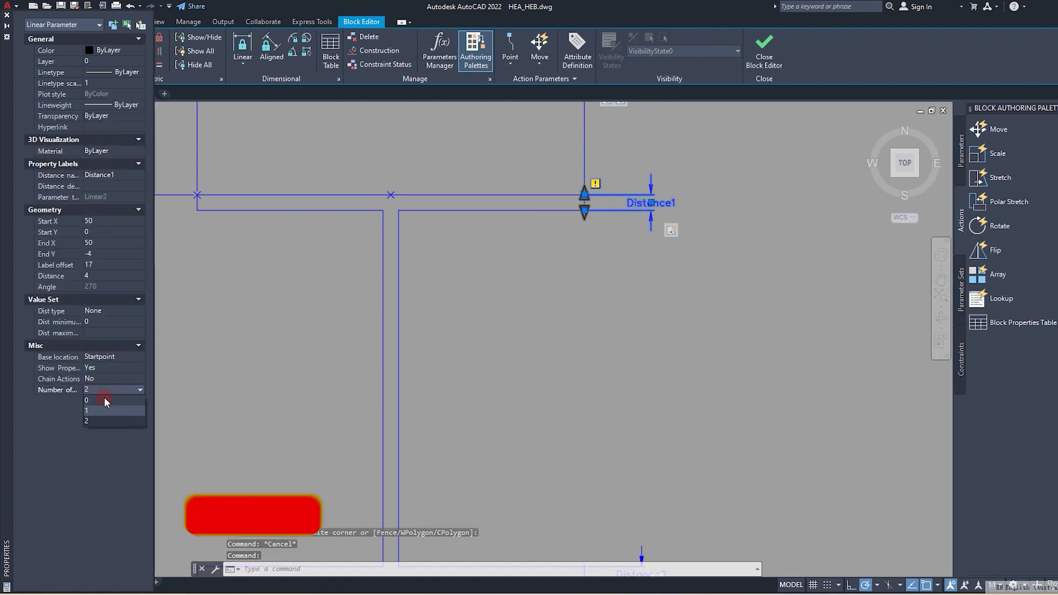
pyautogui.click(93, 399)
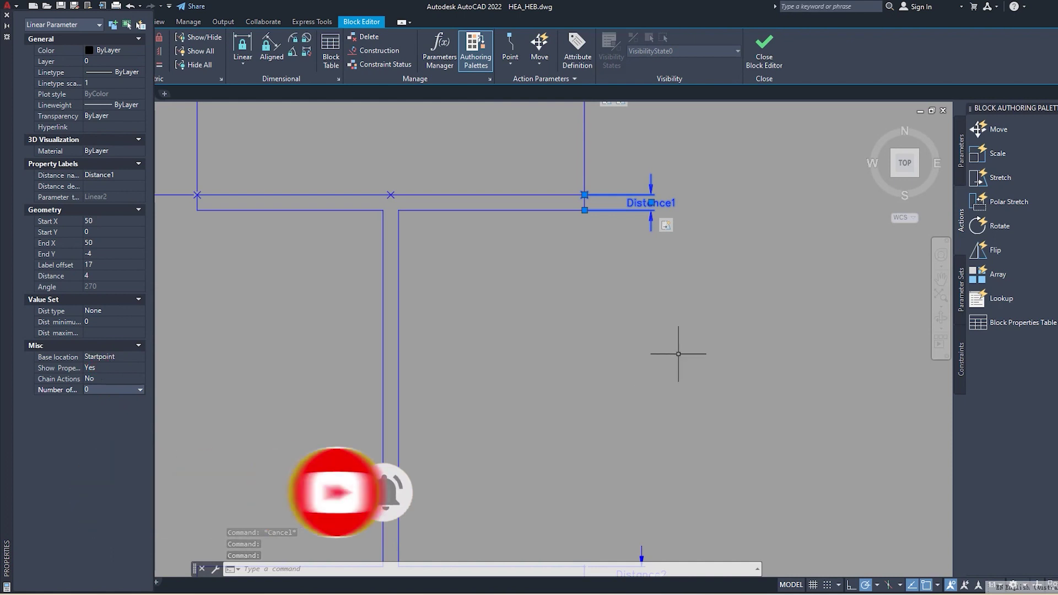
pyautogui.click(735, 349)
pyautogui.press('Escape')
pyautogui.press('Escape')
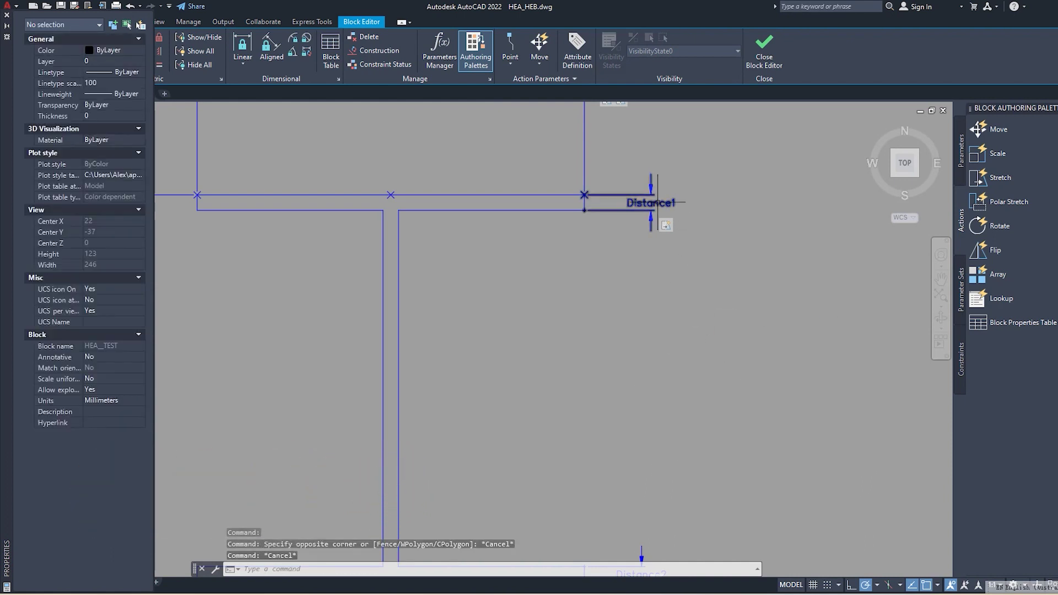
pyautogui.scroll(-2, 578, 313)
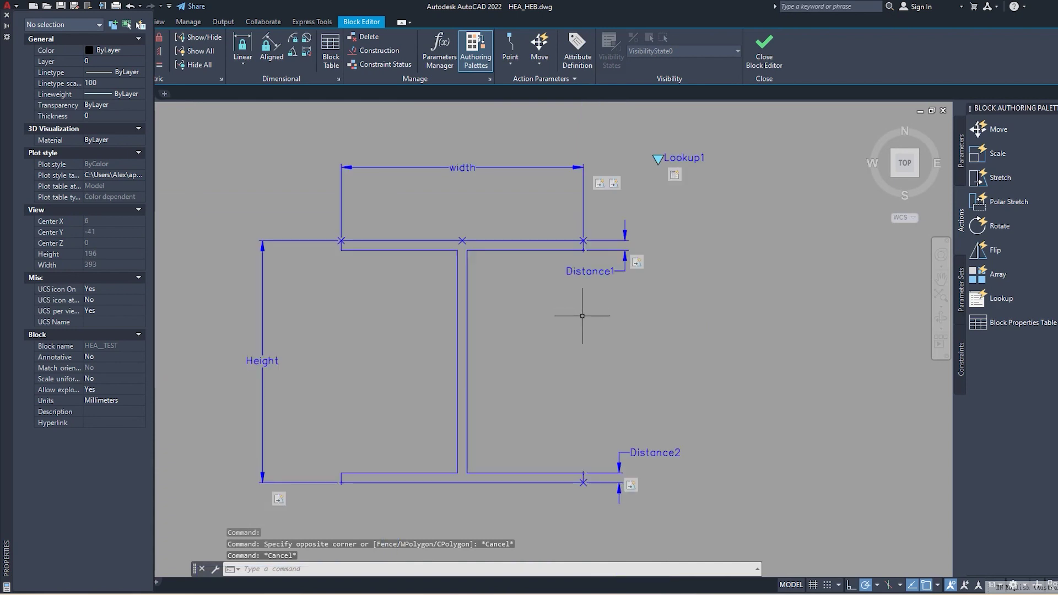
# Rename the Distance1 parameter to flange.
pyautogui.click(579, 267)
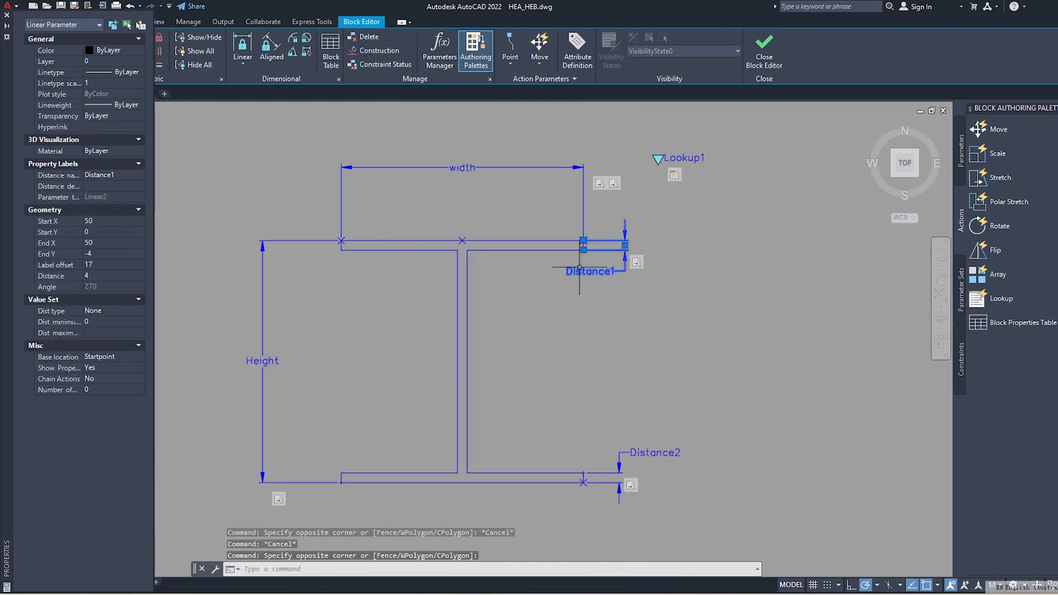
pyautogui.rightClick(582, 251)
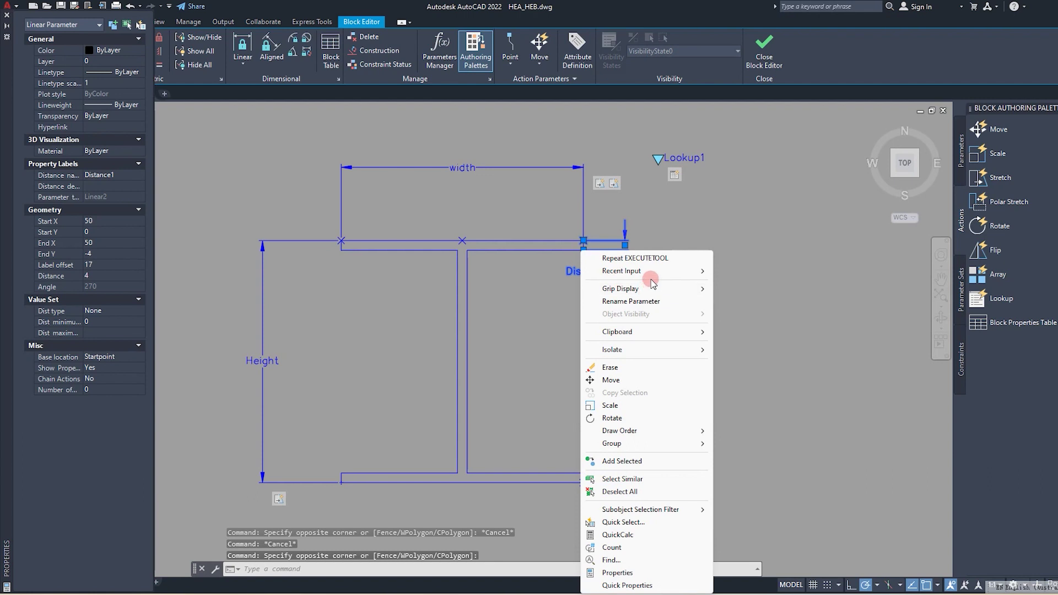
pyautogui.click(630, 301)
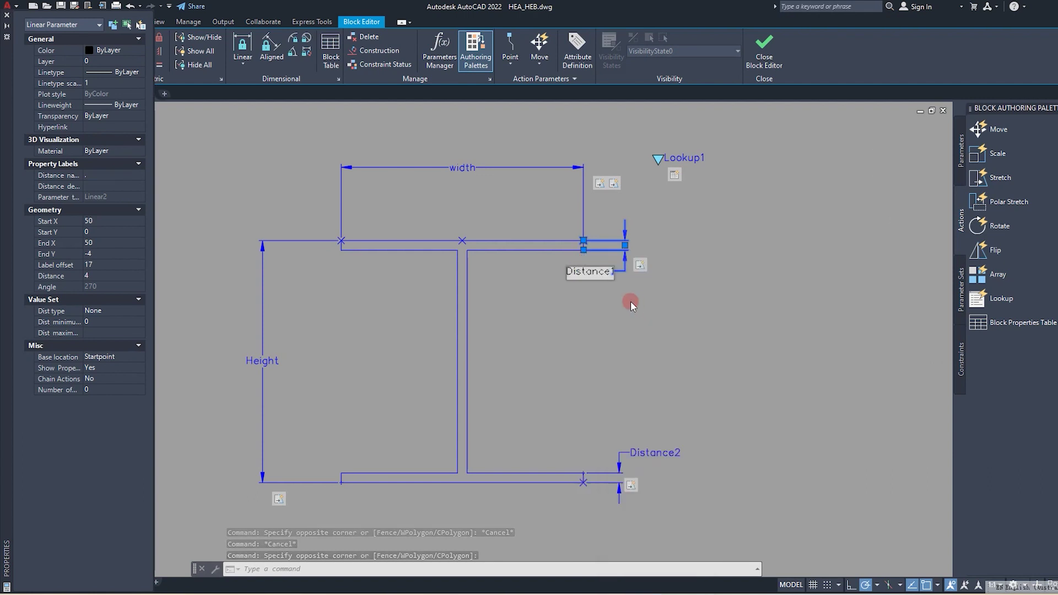
pyautogui.doubleClick(589, 278)
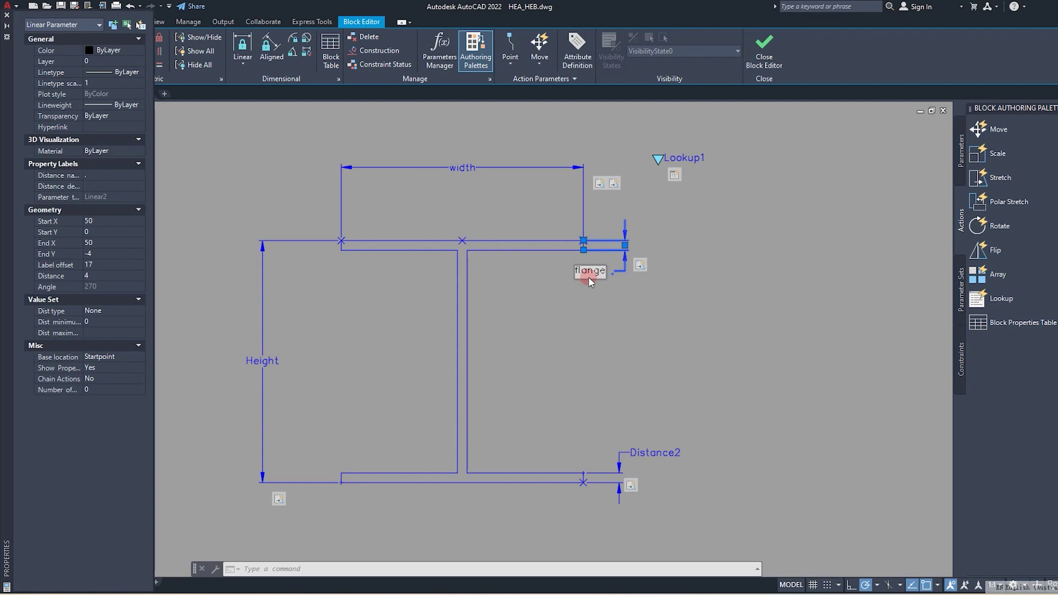
pyautogui.press('Return')
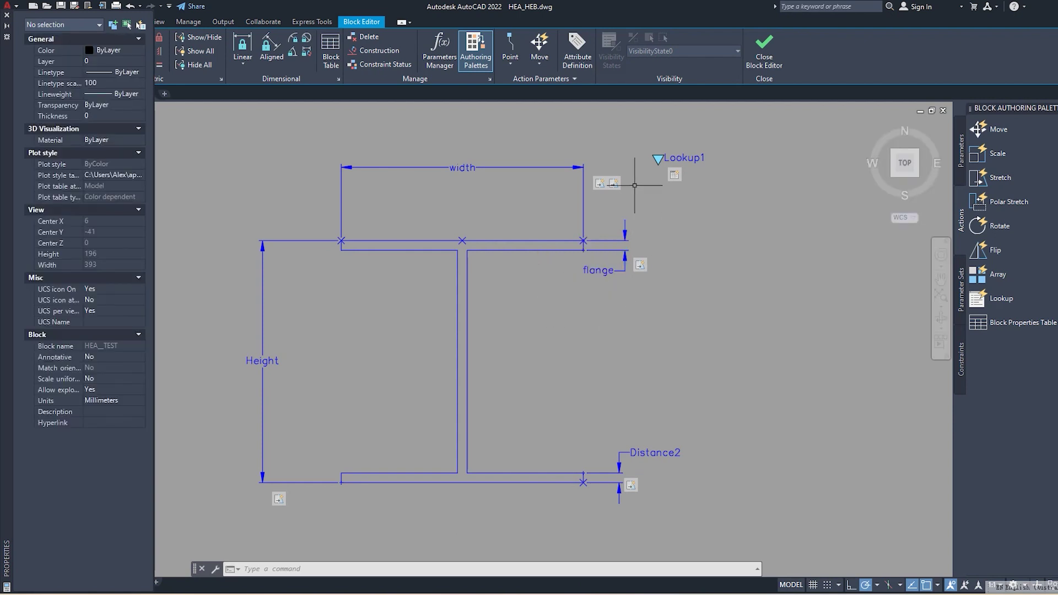
# Add flange and Distance2 columns to the Lookup1 table, with flange 4 for HEA100 and 8 for HEA140.
pyautogui.rightClick(675, 174)
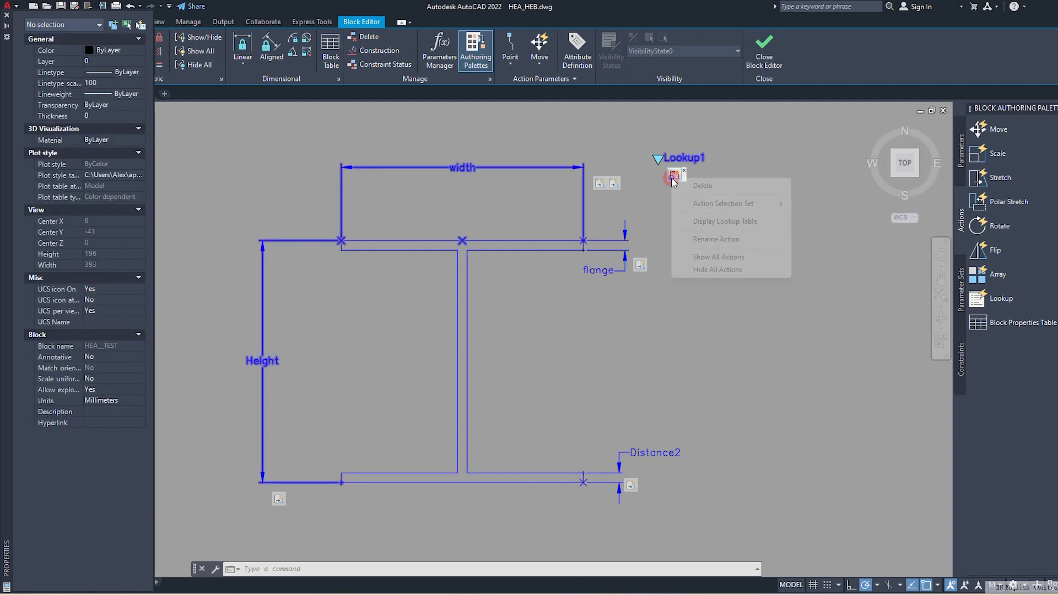
pyautogui.click(712, 238)
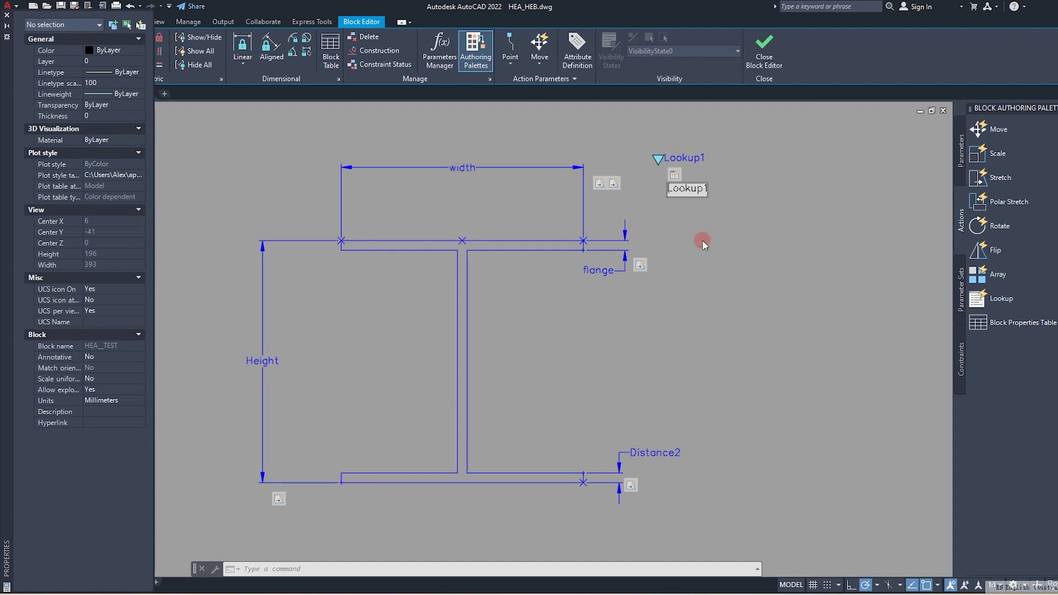
pyautogui.rightClick(678, 178)
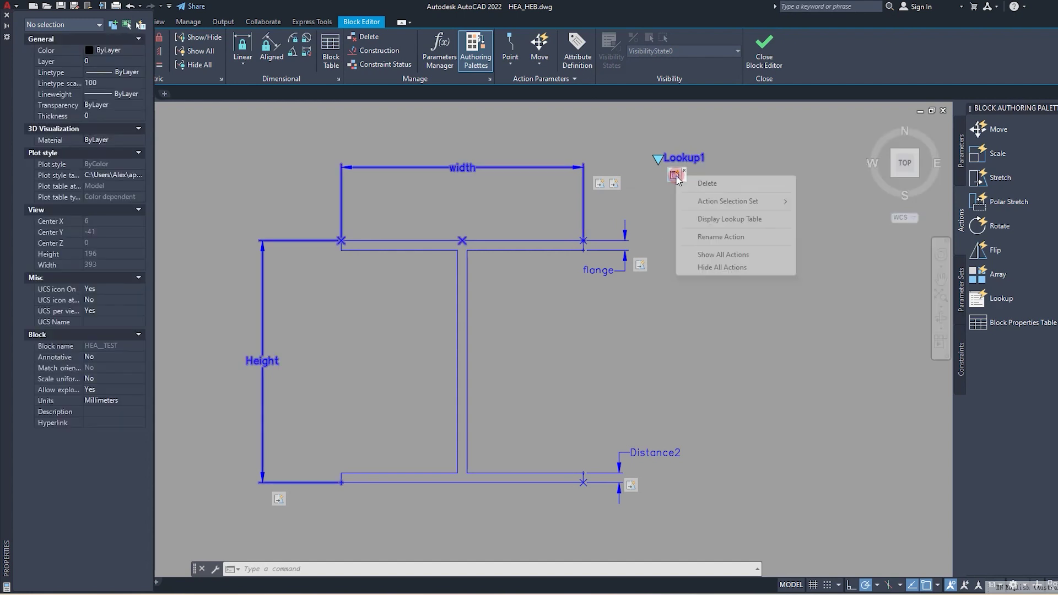
pyautogui.click(717, 219)
pyautogui.click(832, 278)
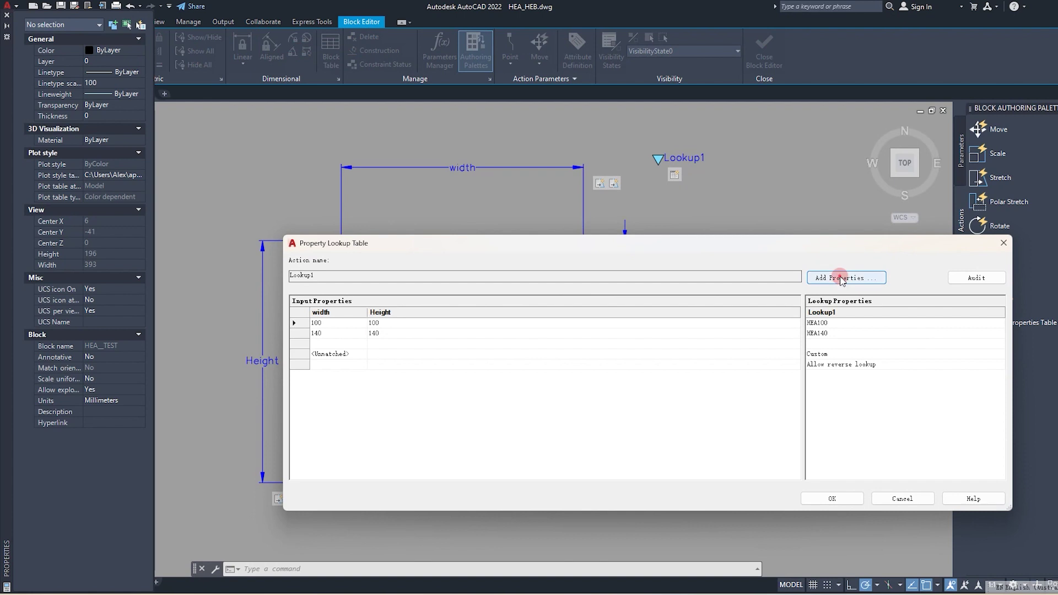
pyautogui.keyDown('shift'); pyautogui.click(434, 198); pyautogui.keyUp('shift')
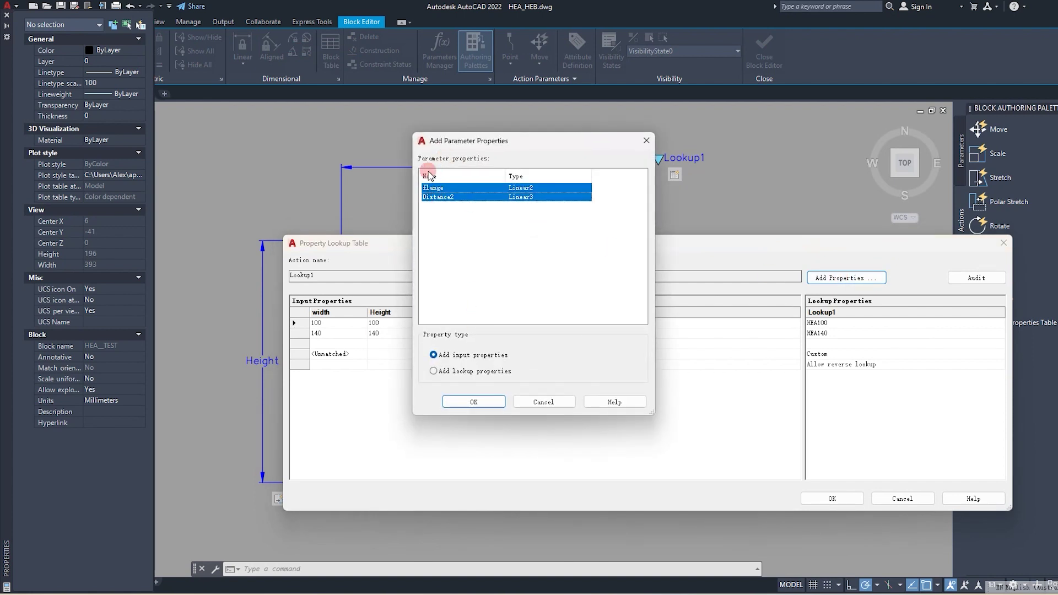
pyautogui.click(502, 403)
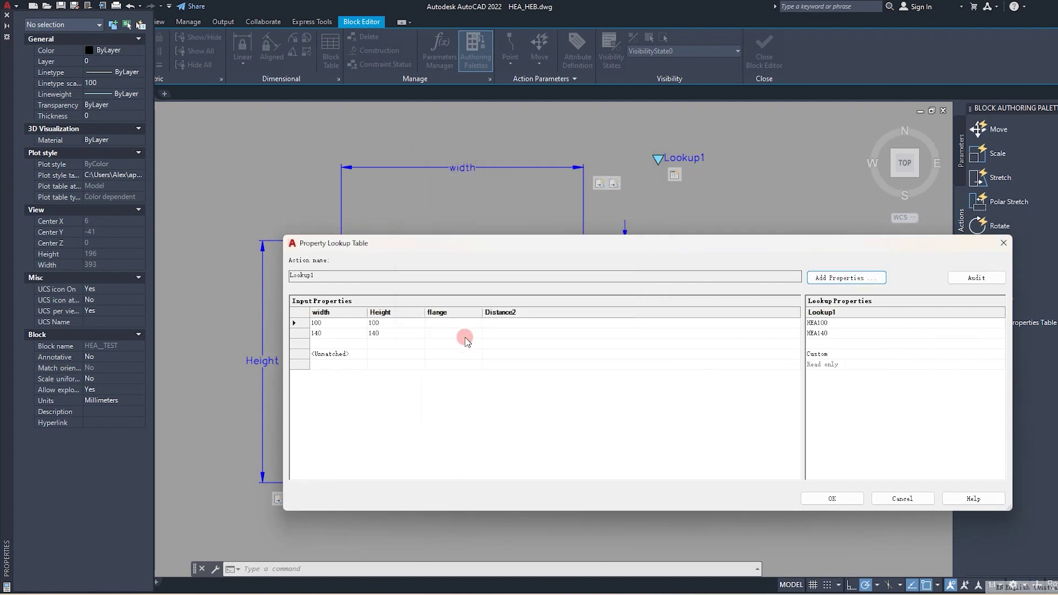
pyautogui.click(444, 324)
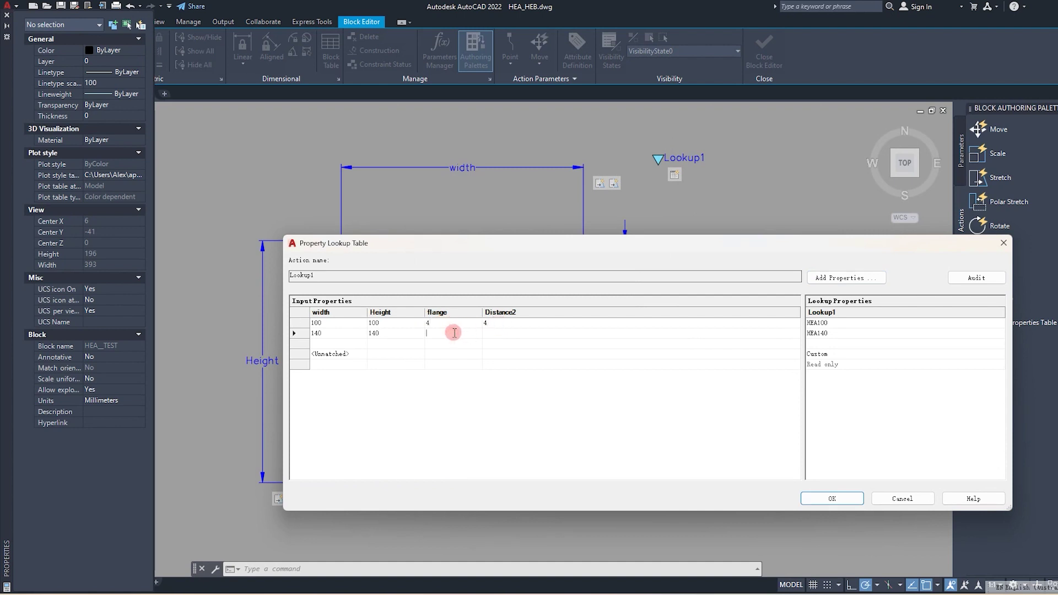
pyautogui.write('8')
pyautogui.click(834, 499)
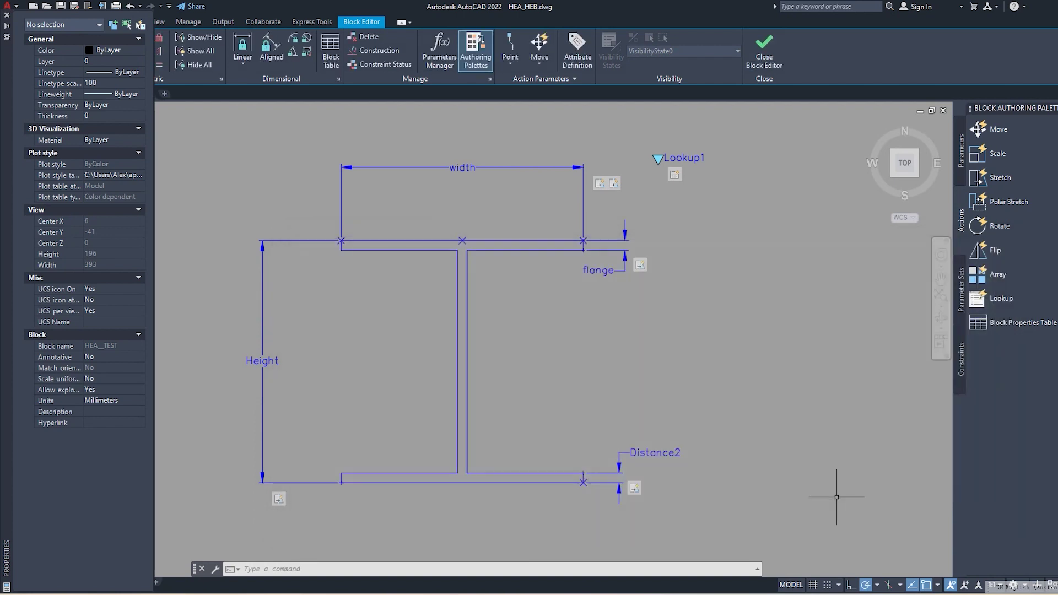
# Save the block edits and switch the inserted beam's Lookup1 to HEA100, shrinking it with flange 4.
pyautogui.click(764, 49)
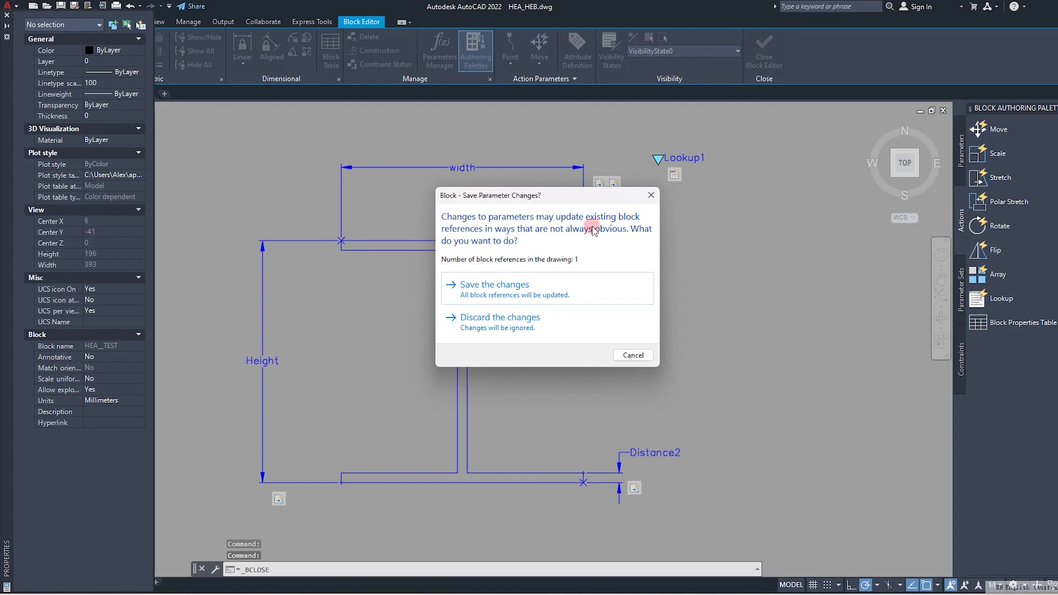
pyautogui.click(517, 288)
pyautogui.click(534, 278)
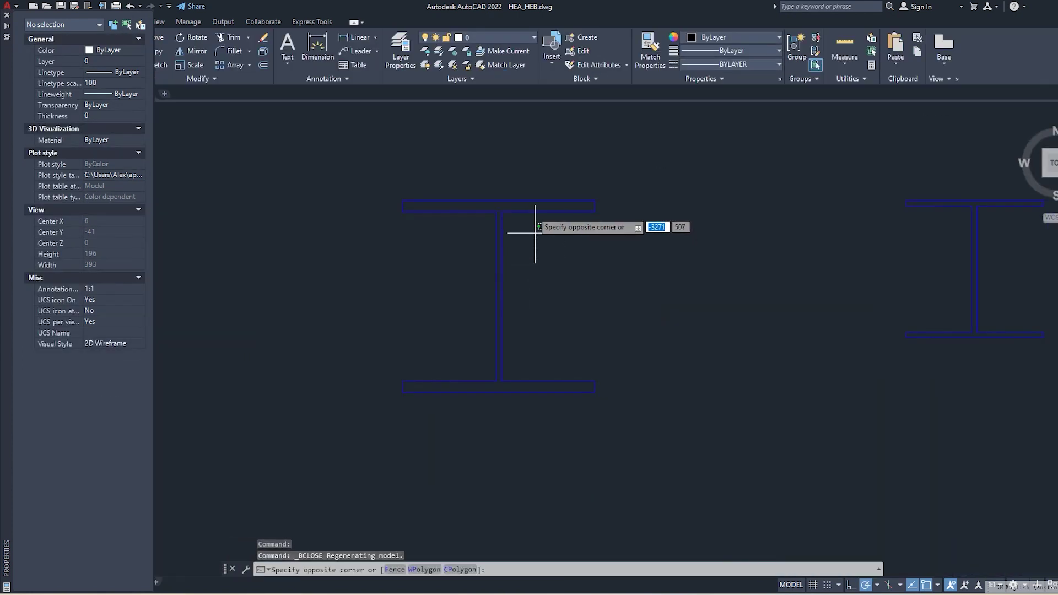
pyautogui.click(517, 198)
pyautogui.click(103, 356)
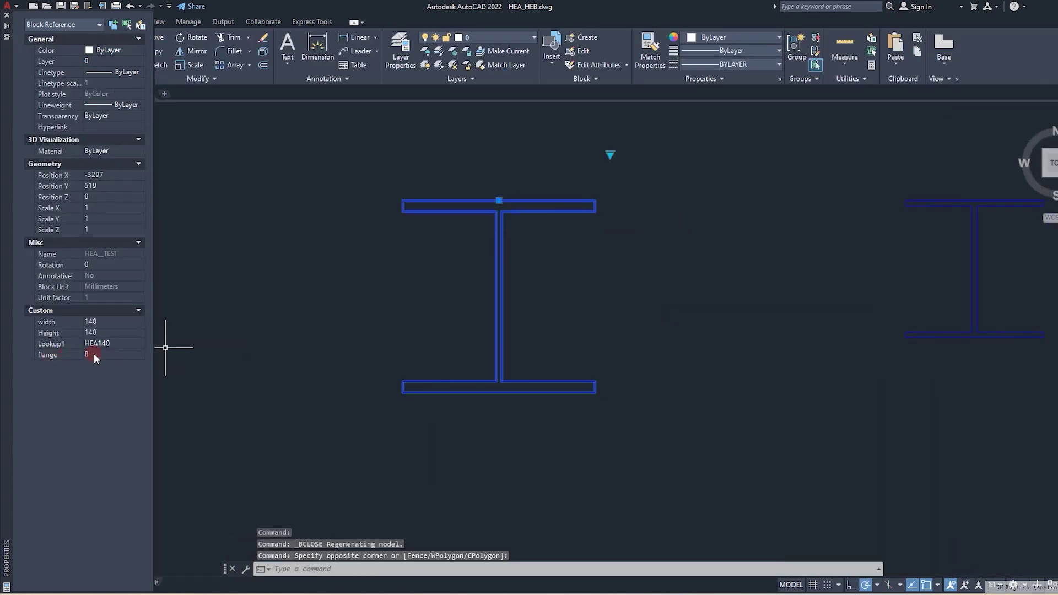
pyautogui.click(113, 352)
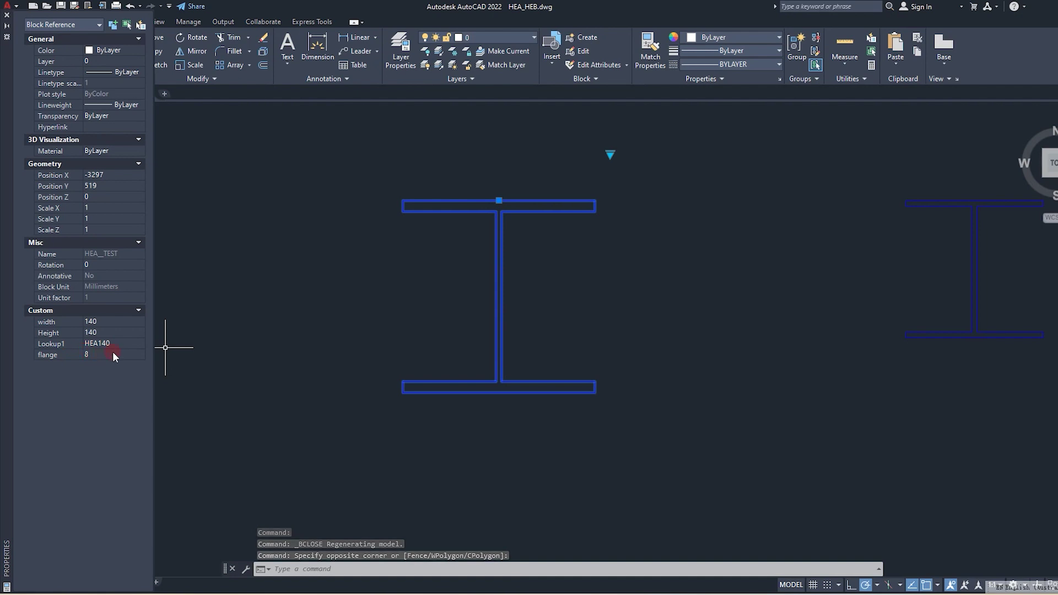
pyautogui.click(111, 343)
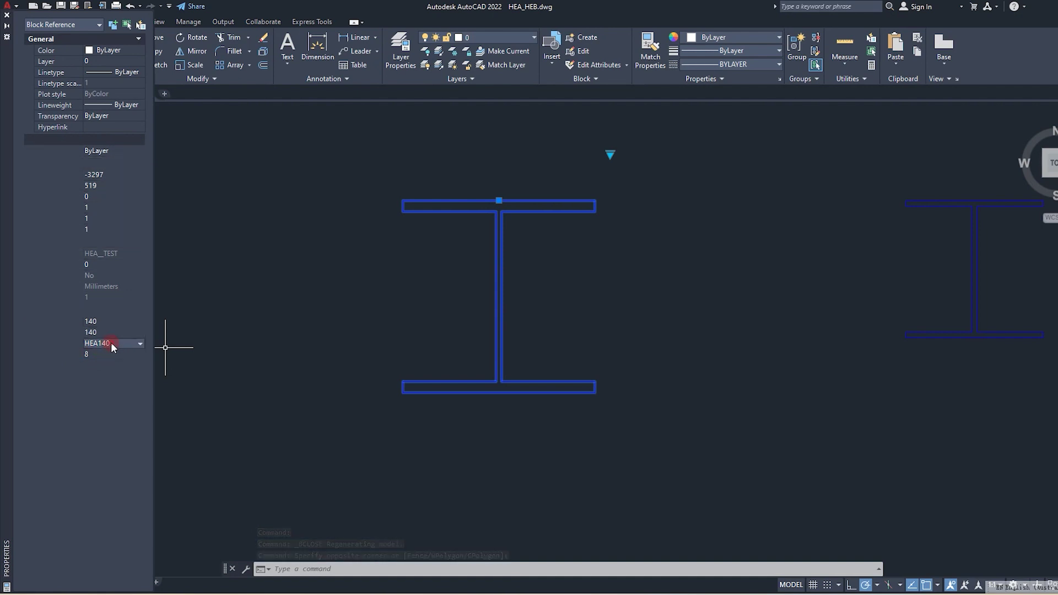
pyautogui.click(105, 353)
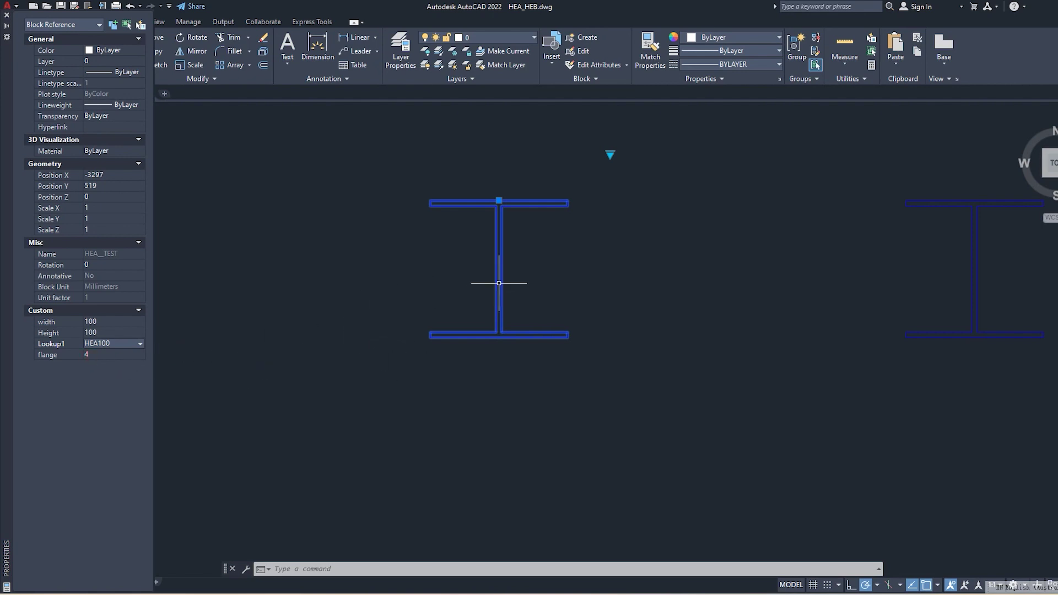
pyautogui.press('Escape')
# Pan and zoom across the drawing until the HEA180 beam block and its label fill the view.
pyautogui.moveTo(499, 284); pyautogui.dragTo(595, 293, button='middle')
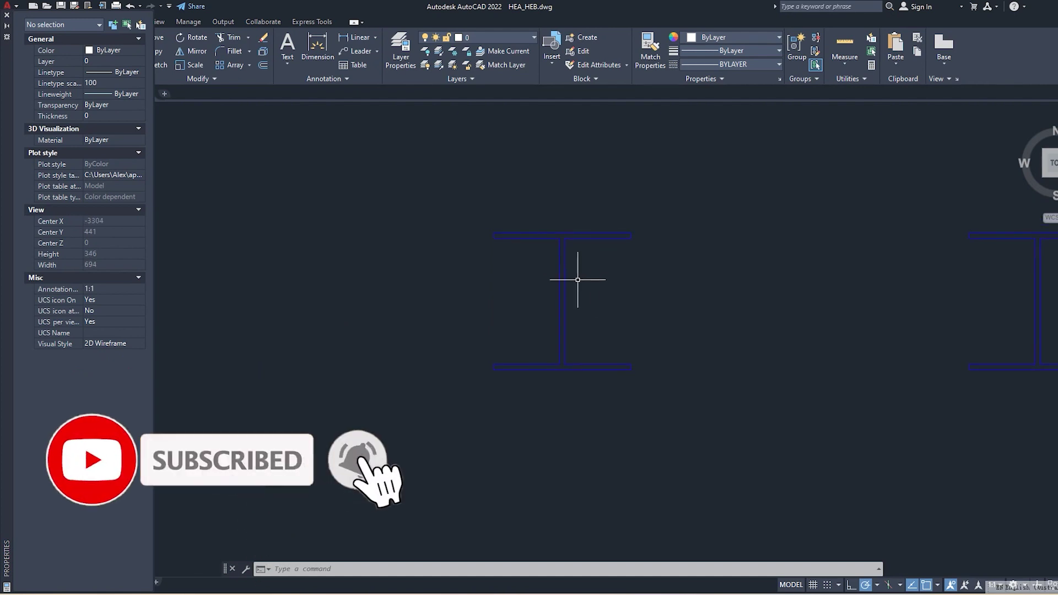
pyautogui.scroll(5, 570, 255)
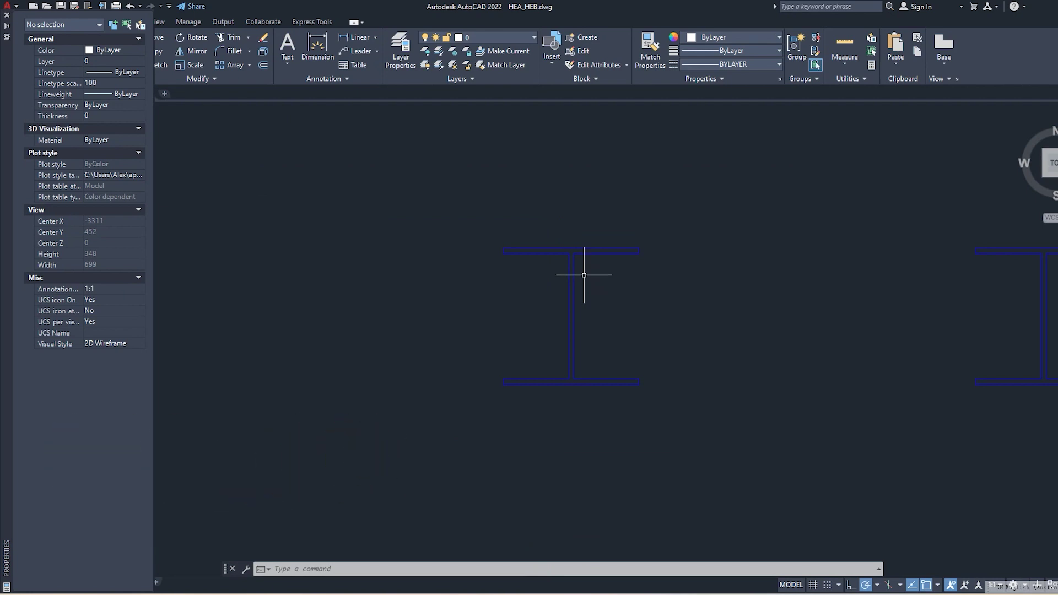
pyautogui.scroll(-3, 585, 274)
pyautogui.scroll(3, 591, 284)
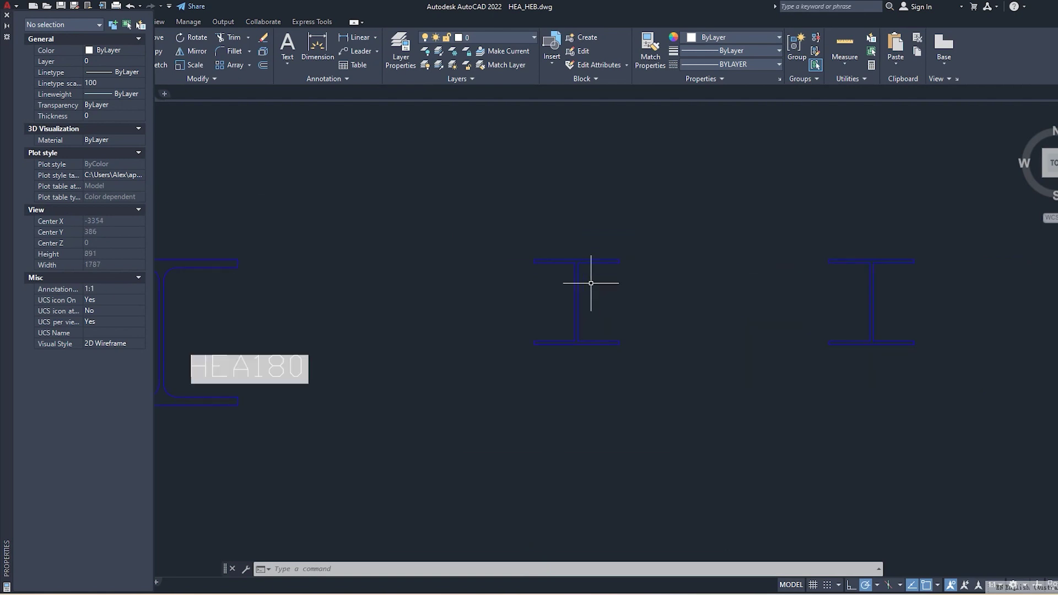
pyautogui.moveTo(592, 283)
pyautogui.mouseDown(button='middle')
pyautogui.moveTo(650, 296)
pyautogui.moveTo(747, 269)
pyautogui.mouseUp(button='middle')
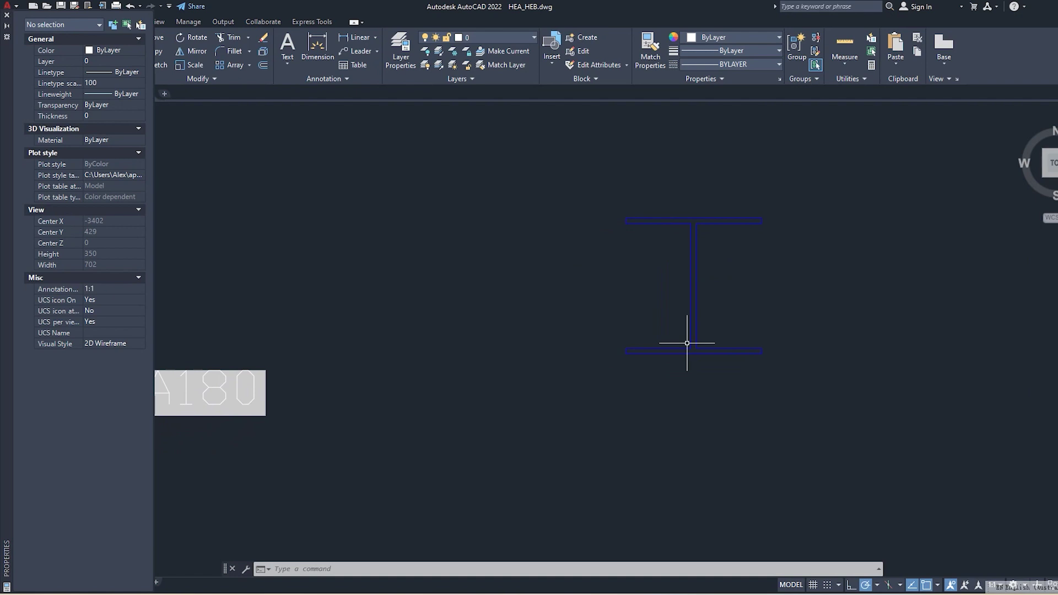
pyautogui.scroll(-2, 704, 264)
pyautogui.moveTo(446, 279); pyautogui.dragTo(510, 280, button='middle')
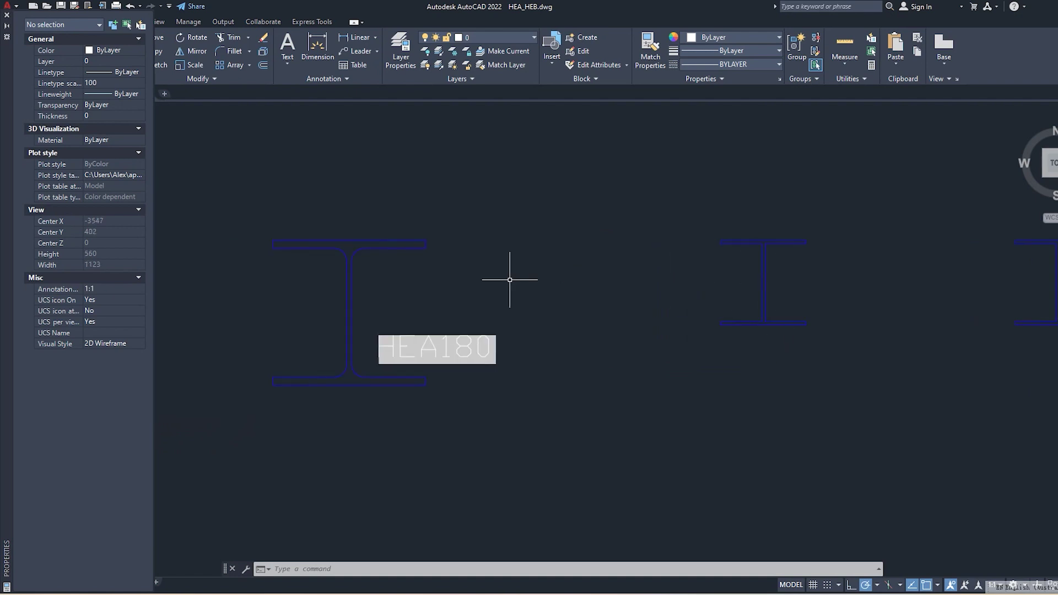
pyautogui.scroll(2, 403, 275)
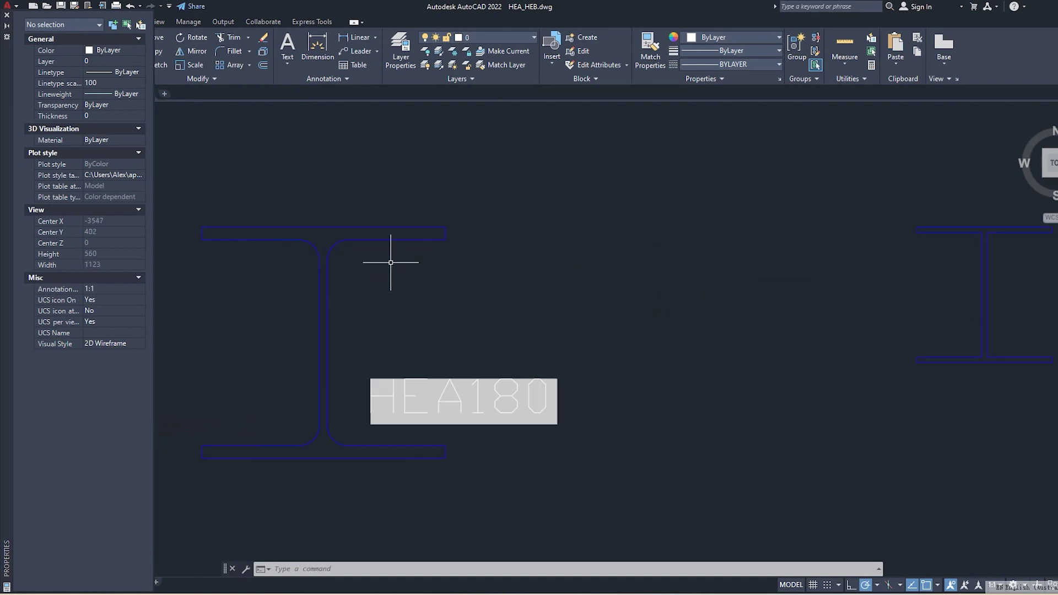
# Switch the HEA180 block to Top view and stretch its length to 347.
pyautogui.click(390, 242)
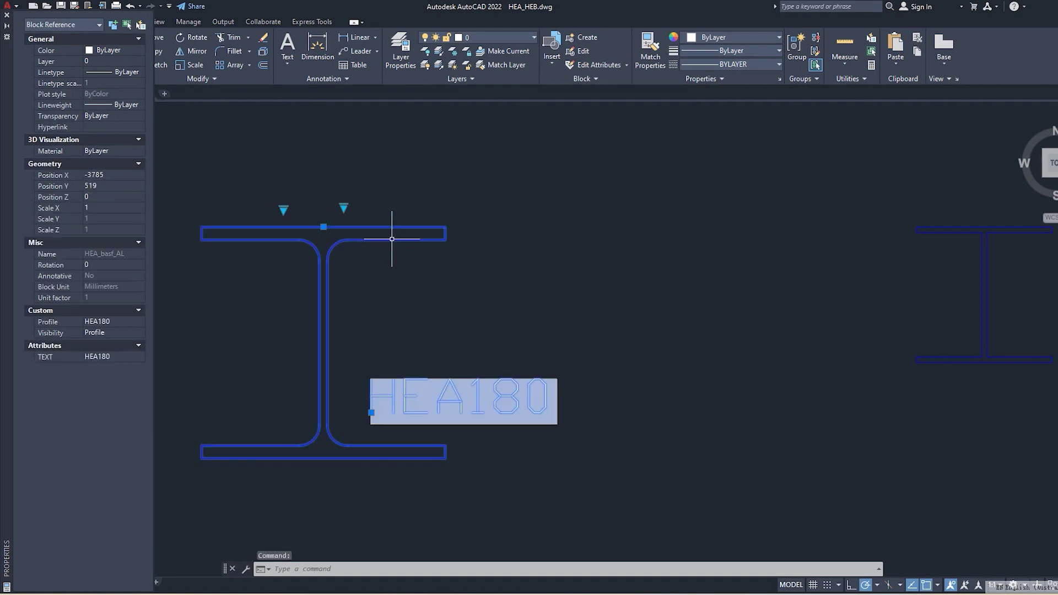
pyautogui.click(282, 212)
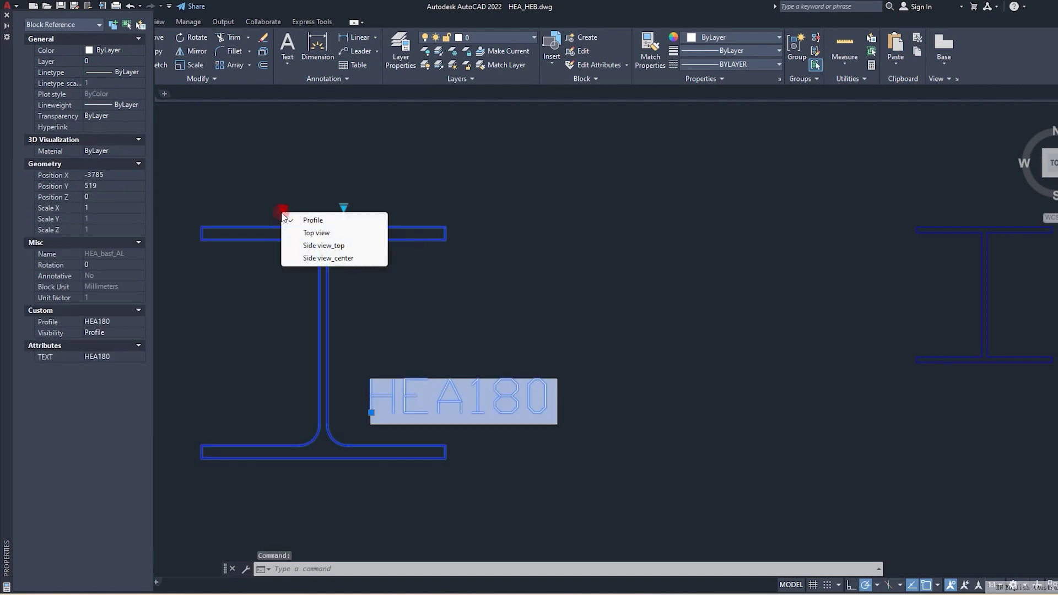
pyautogui.click(309, 233)
pyautogui.scroll(-2, 441, 335)
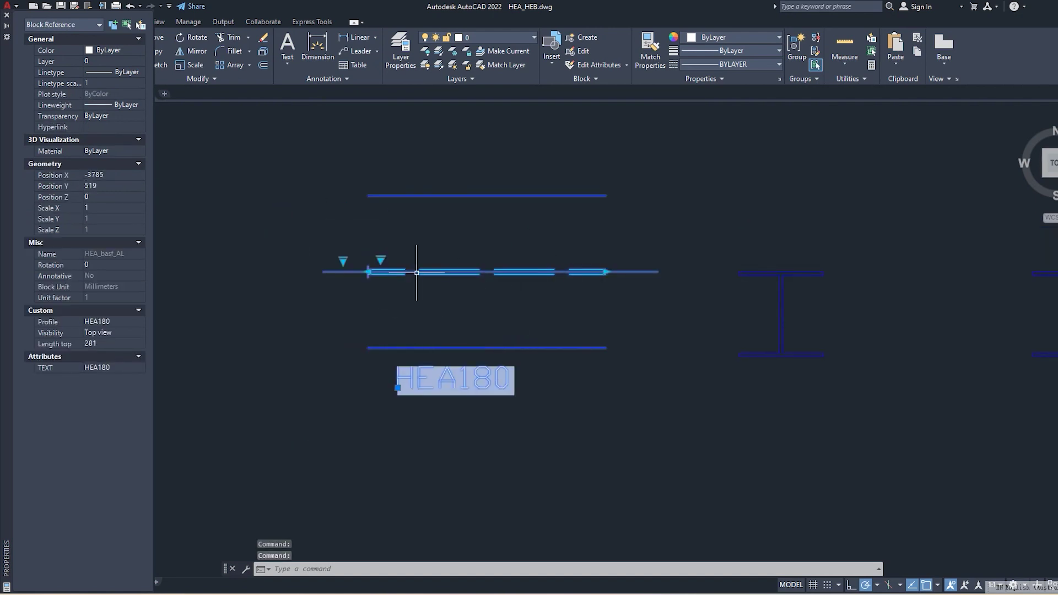
pyautogui.scroll(1, 417, 273)
pyautogui.scroll(-1, 347, 295)
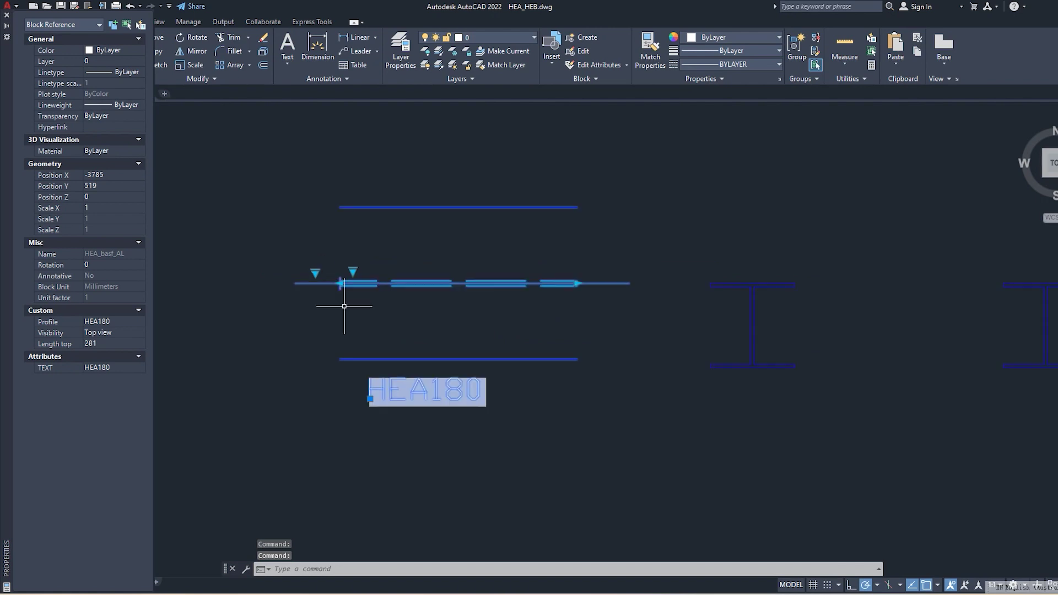
pyautogui.click(582, 298)
pyautogui.press('Escape')
pyautogui.click(578, 283)
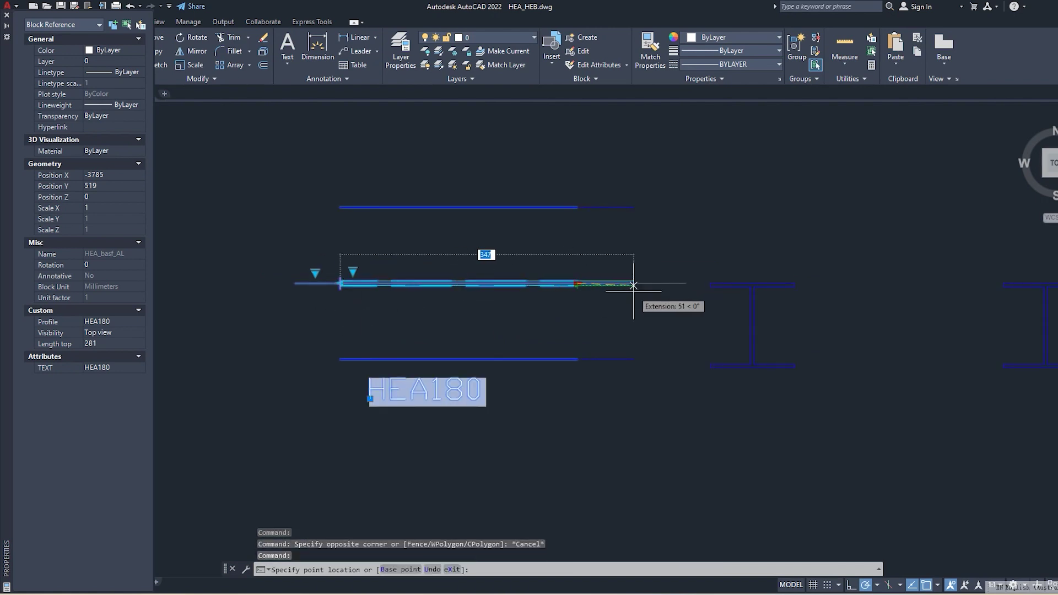
pyautogui.click(634, 283)
# Show the block's Side view_top and change its profile to HEA100.
pyautogui.click(315, 274)
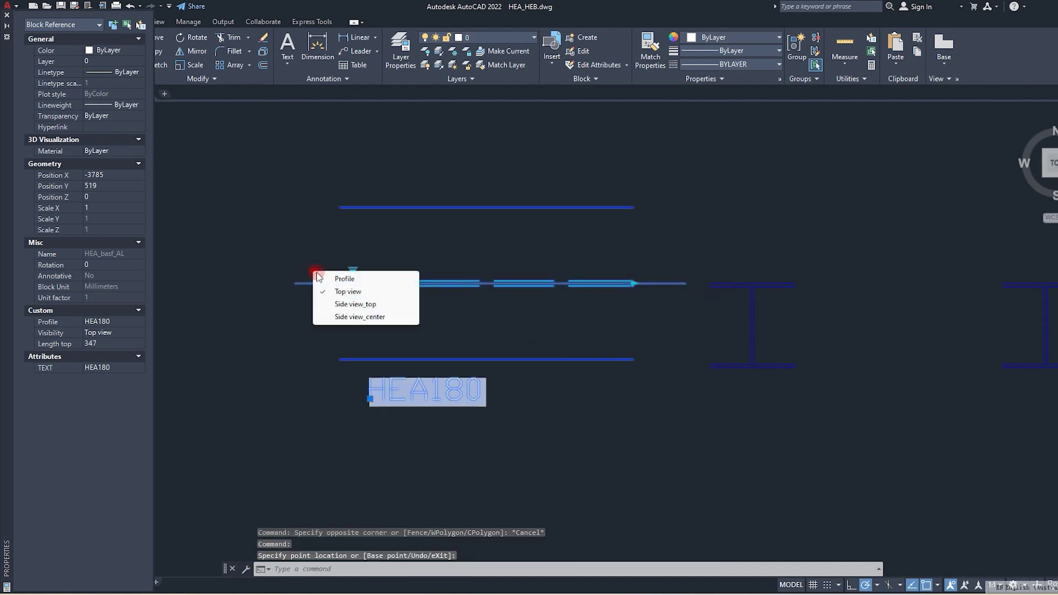
pyautogui.click(340, 304)
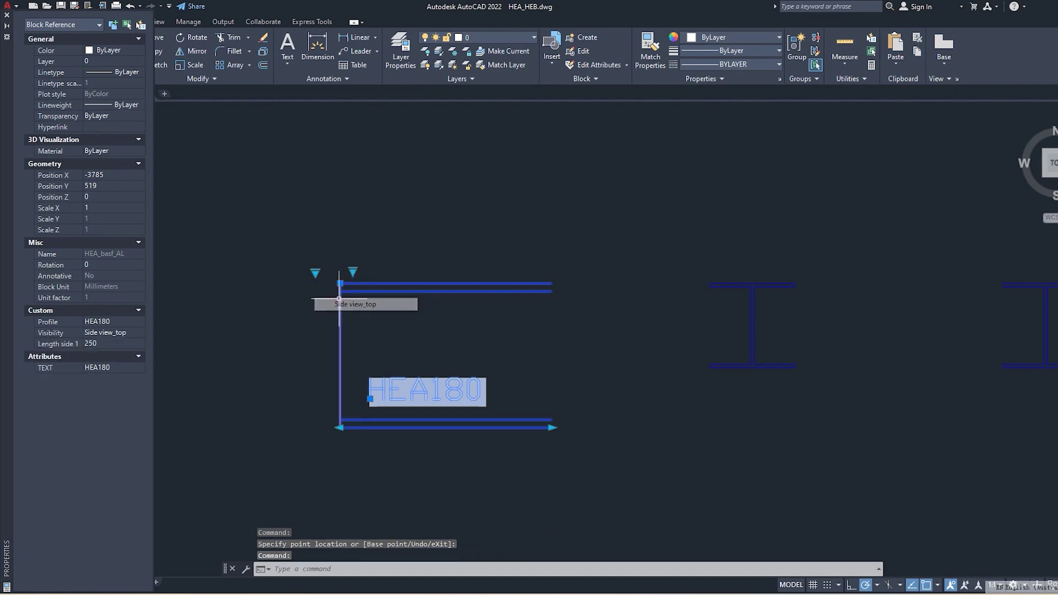
pyautogui.click(353, 271)
pyautogui.click(374, 282)
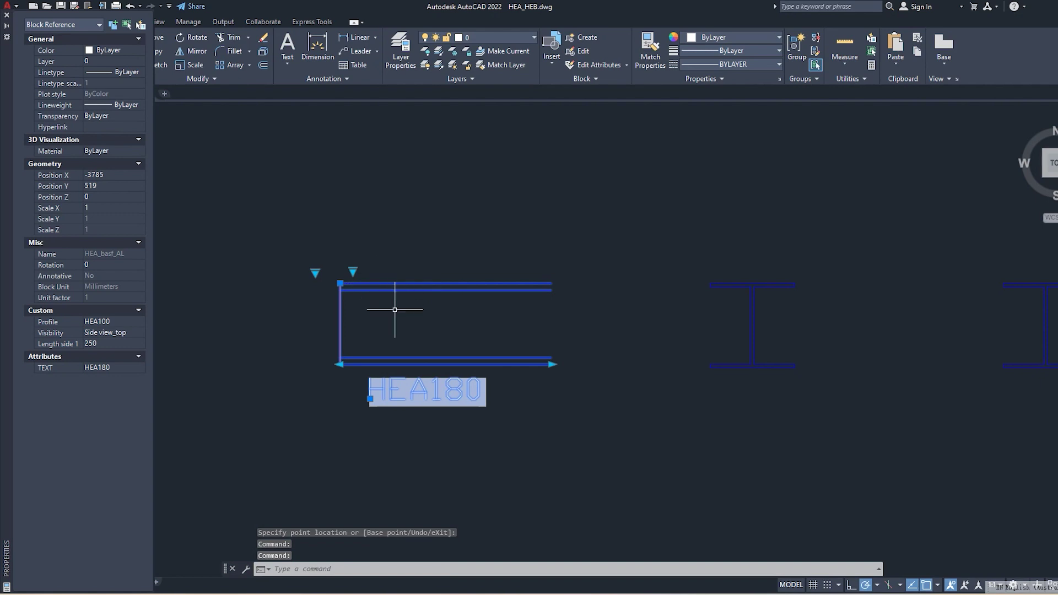